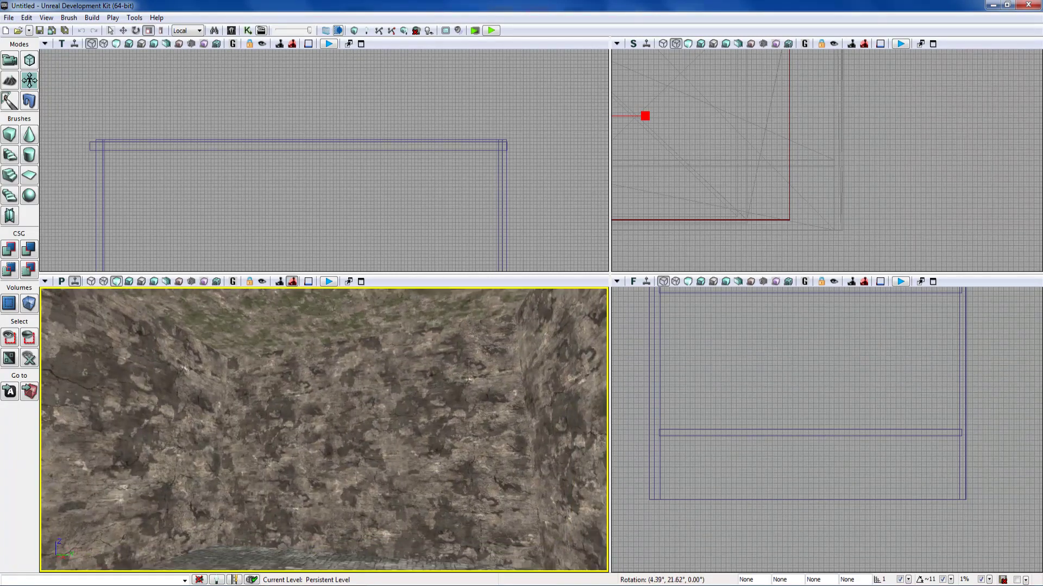
# Open the Content Browser, clear its search text and filter the assets to Static Meshes
pyautogui.moveTo(325, 430)
pyautogui.mouseDown(button='right')
pyautogui.moveTo(263, 459)
pyautogui.moveTo(280, 374)
pyautogui.moveTo(320, 386)
pyautogui.moveTo(342, 423)
pyautogui.moveTo(277, 394)
pyautogui.moveTo(285, 386)
pyautogui.moveTo(293, 399)
pyautogui.moveTo(309, 383)
pyautogui.moveTo(302, 387)
pyautogui.moveTo(369, 394)
pyautogui.moveTo(296, 391)
pyautogui.moveTo(318, 367)
pyautogui.mouseUp(button='right')
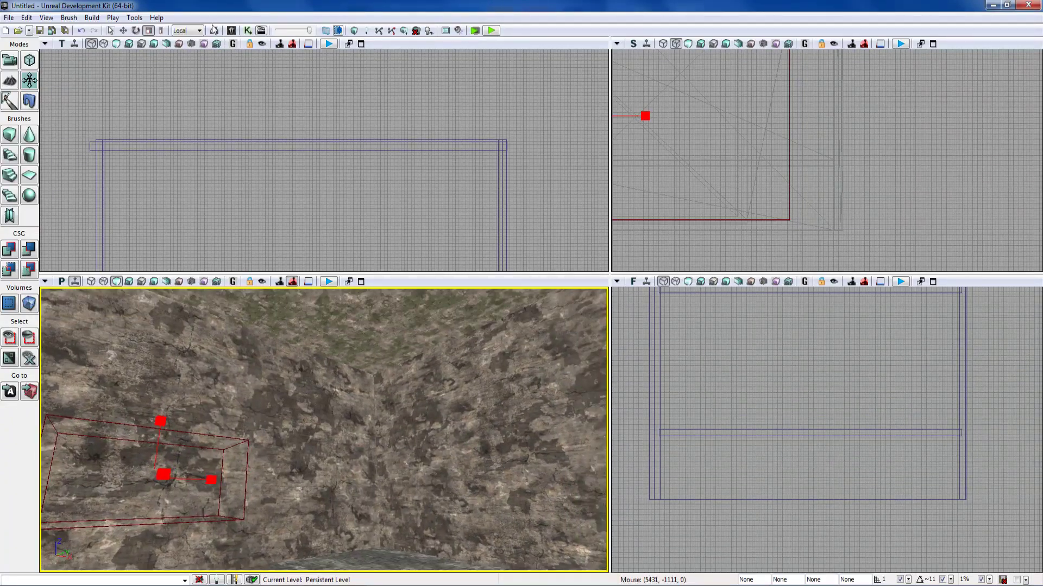
pyautogui.click(231, 31)
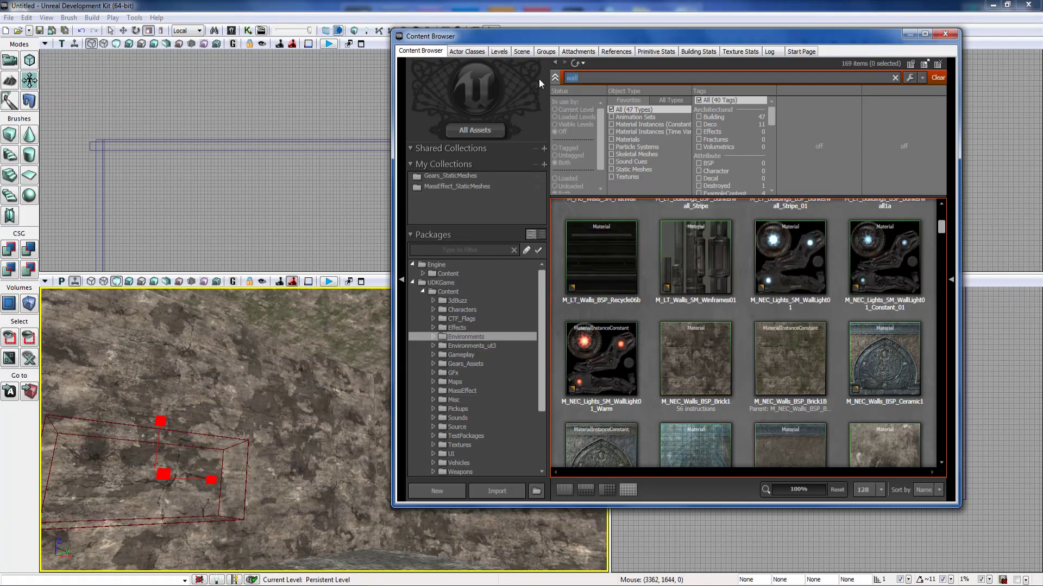
pyautogui.press('BackSpace')
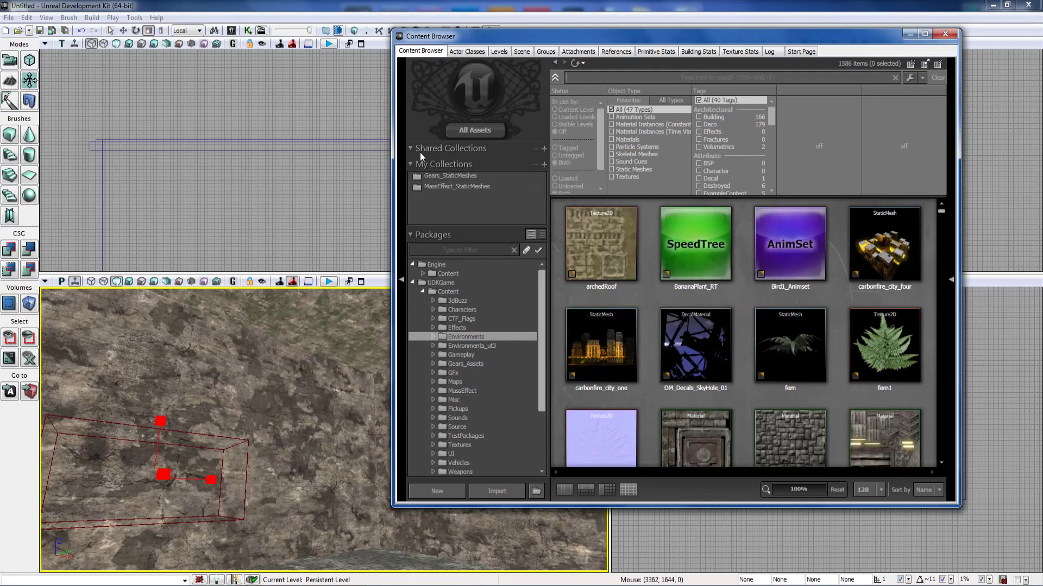
pyautogui.click(612, 170)
pyautogui.scroll(-1, 651, 283)
pyautogui.scroll(1, 652, 283)
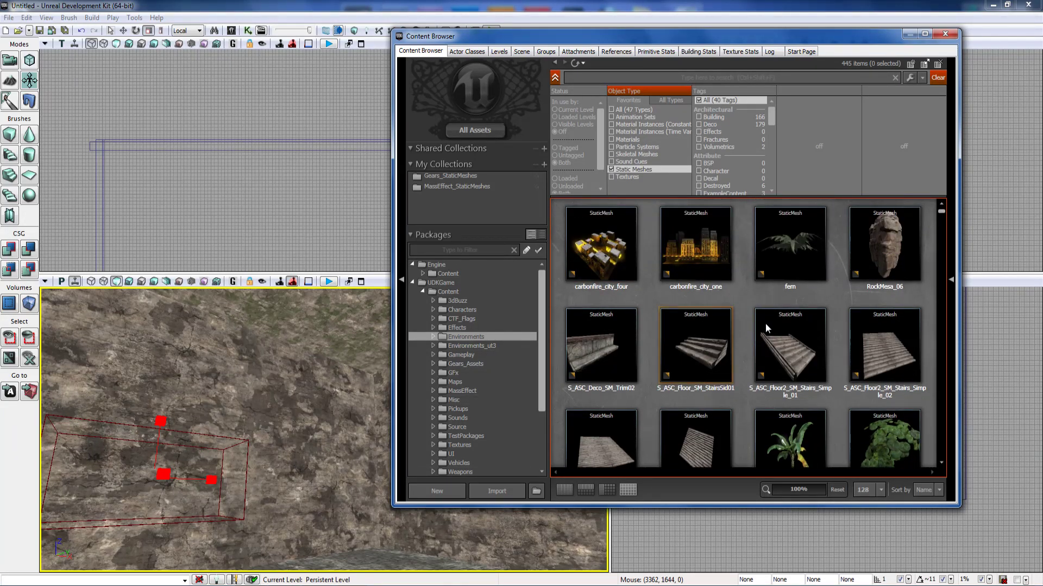
# Browse the static meshes for door pieces suited to the stone wall, inspecting S_HU_Doors_SM_BlastDoor01
pyautogui.scroll(-8, 765, 323)
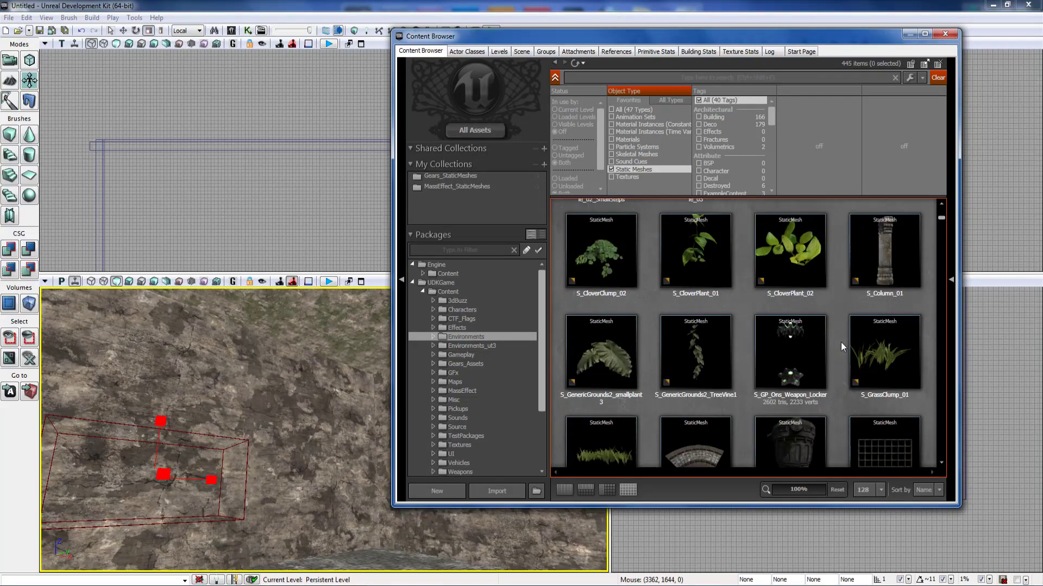
pyautogui.scroll(-3, 841, 346)
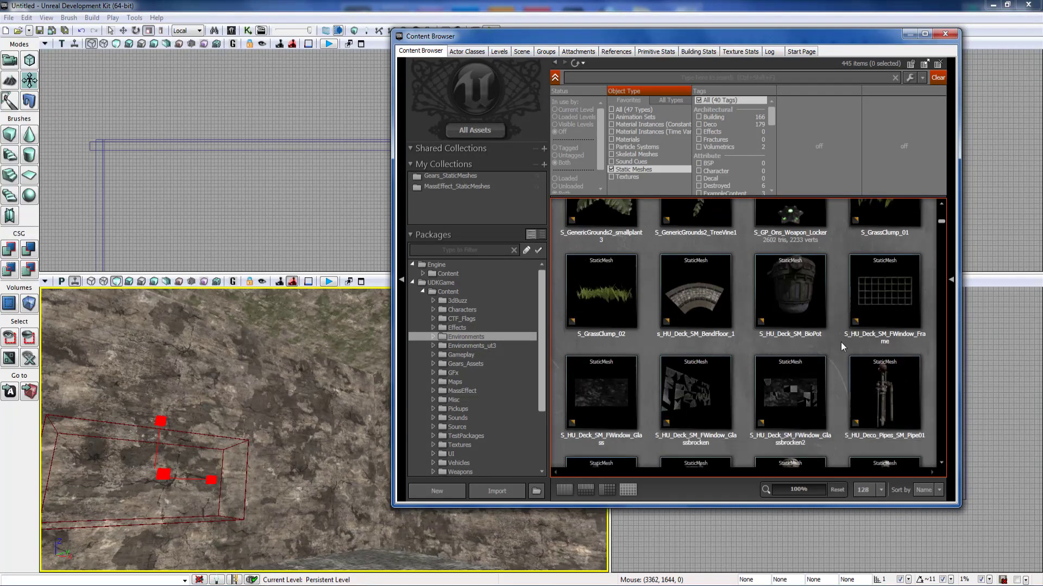
pyautogui.scroll(-4, 841, 346)
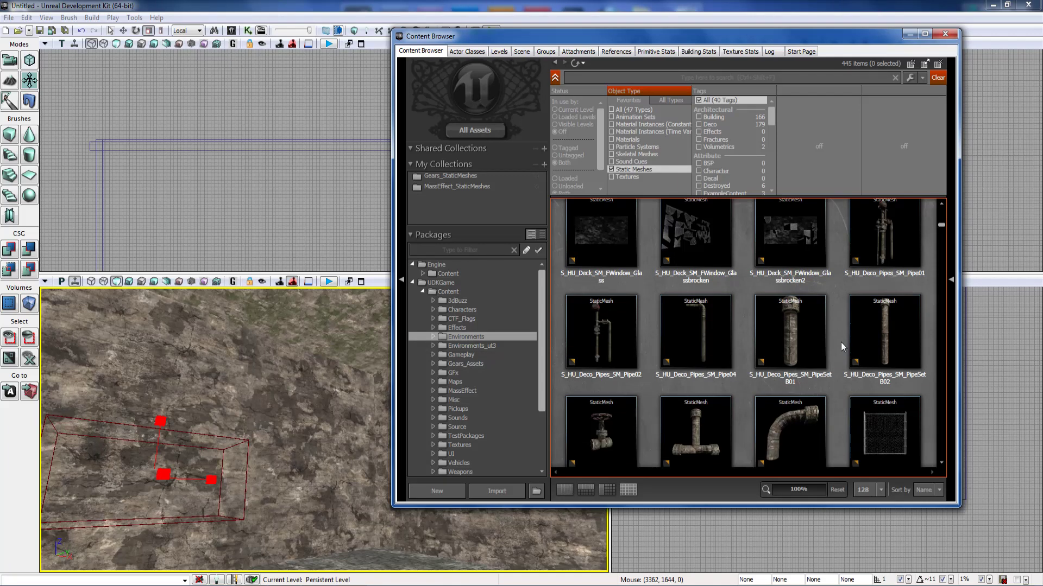
pyautogui.scroll(-4, 841, 342)
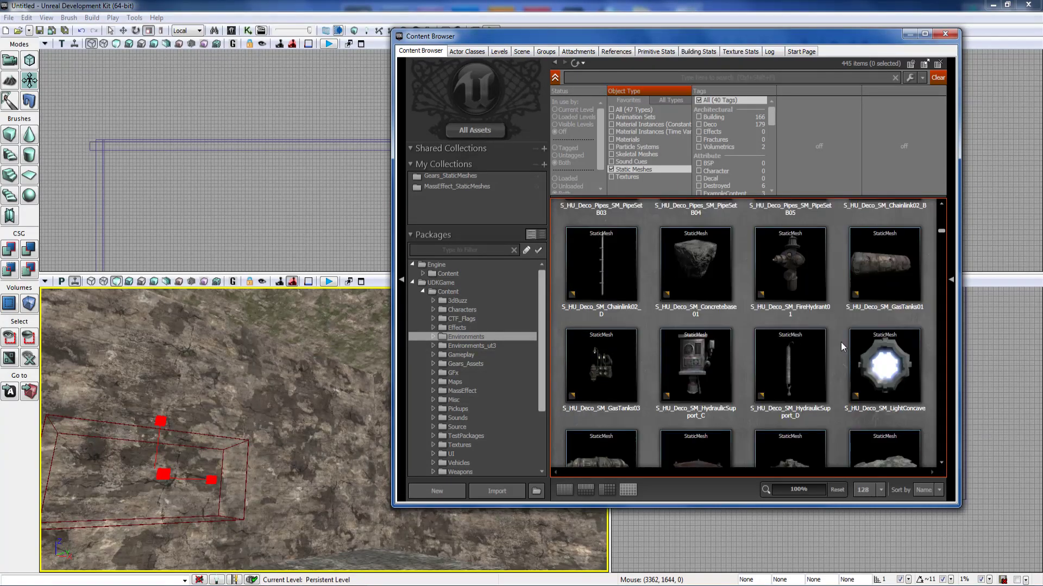
pyautogui.scroll(-4, 841, 342)
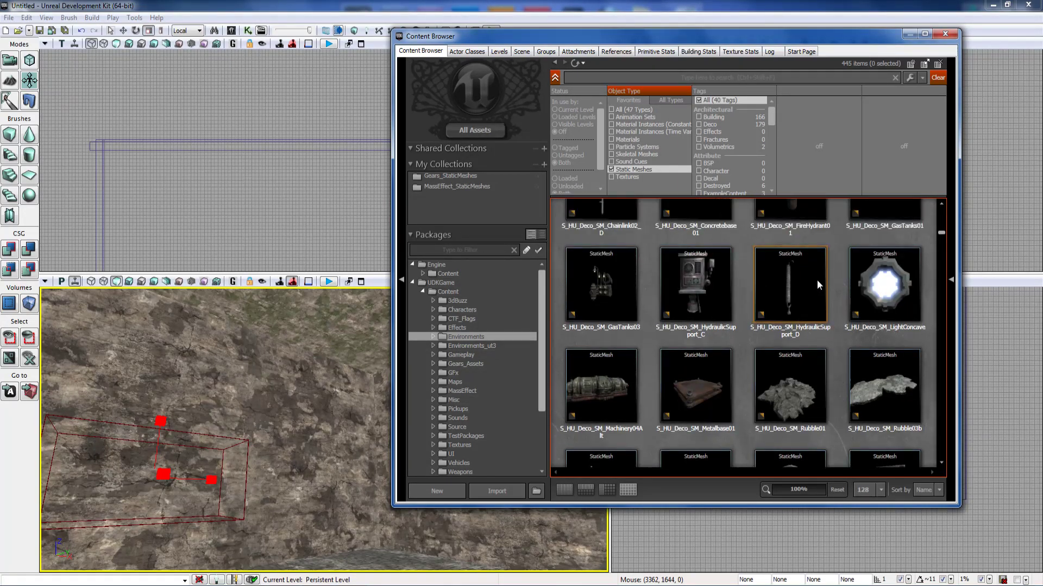
pyautogui.scroll(-10, 843, 304)
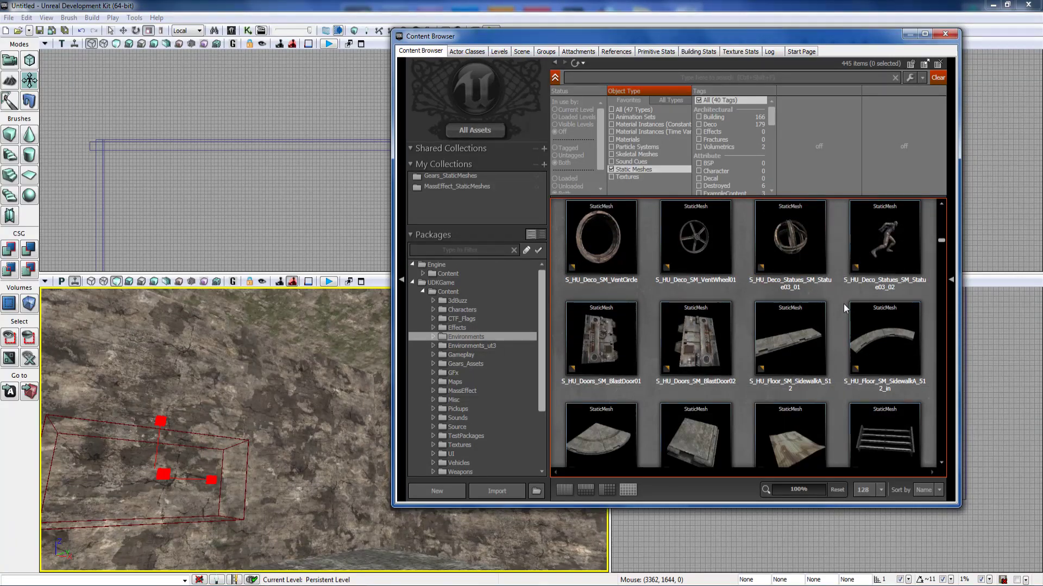
pyautogui.scroll(5, 843, 307)
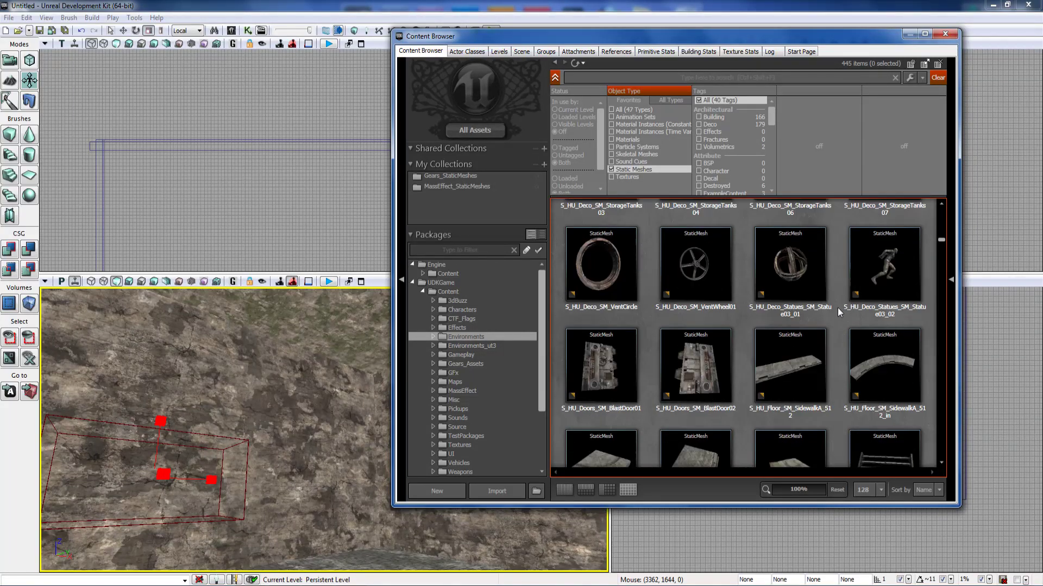
pyautogui.moveTo(326, 412); pyautogui.dragTo(424, 451, button='right')
pyautogui.moveTo(304, 380); pyautogui.dragTo(307, 356, button='right')
pyautogui.click(596, 368)
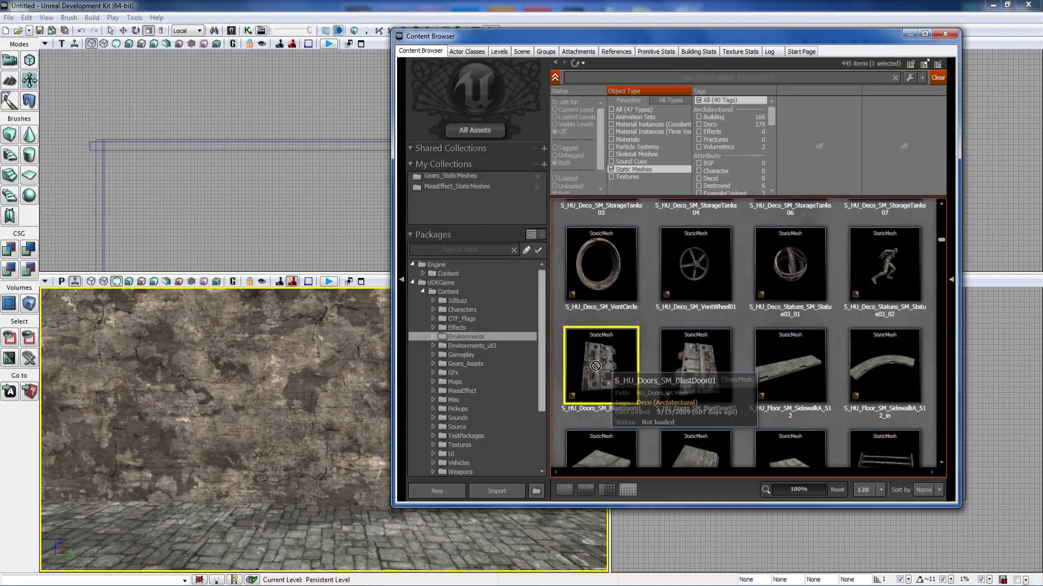
pyautogui.click(648, 379)
# Place the S_HU_Doors_SM_BlastDoor01 static mesh in the perspective view beside the stone wall
pyautogui.moveTo(337, 402); pyautogui.dragTo(446, 375, button='right')
pyautogui.moveTo(304, 402); pyautogui.dragTo(345, 406, button='right')
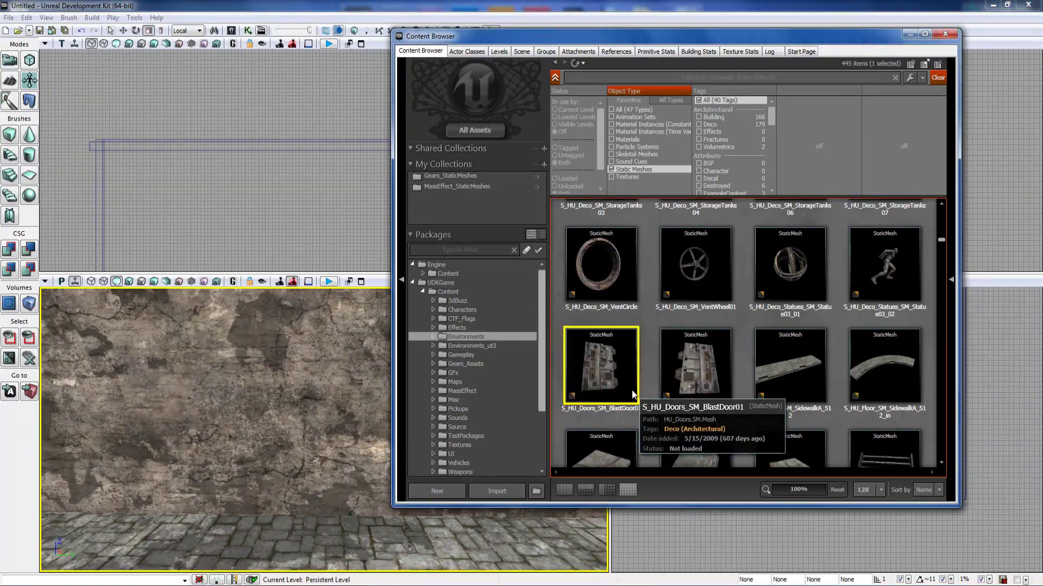
pyautogui.scroll(-1, 650, 351)
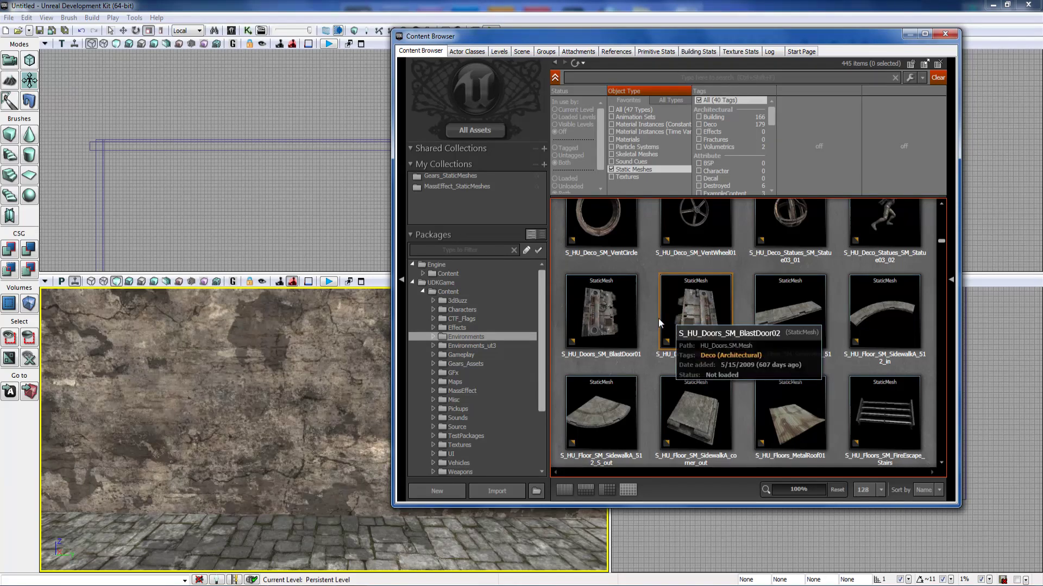
pyautogui.moveTo(348, 418)
pyautogui.mouseDown(button='right')
pyautogui.moveTo(320, 423)
pyautogui.moveTo(353, 432)
pyautogui.mouseUp(button='right')
pyautogui.click(656, 369)
pyautogui.click(594, 334)
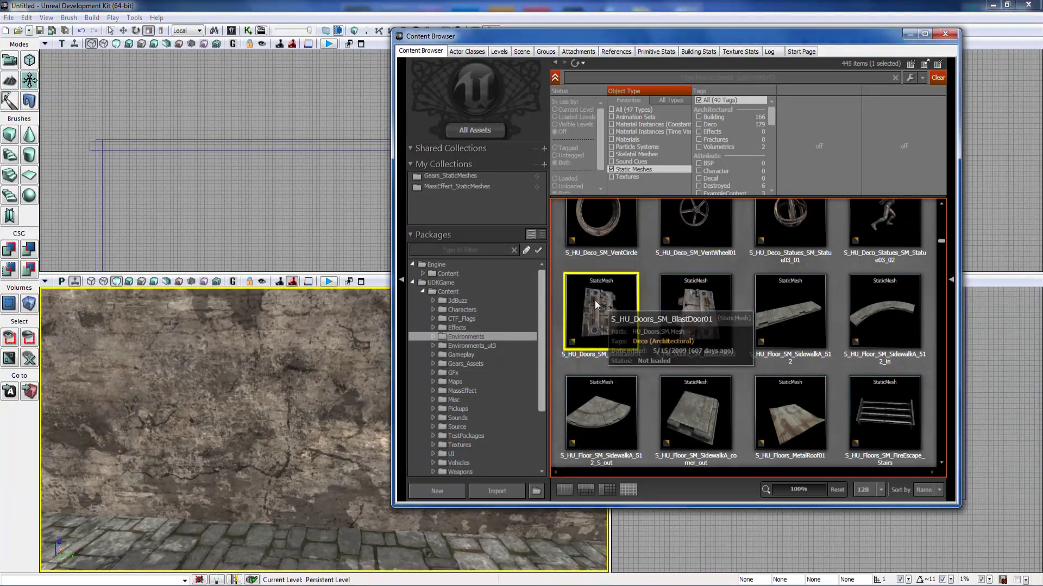
pyautogui.click(701, 311)
pyautogui.moveTo(598, 326); pyautogui.dragTo(253, 479)
pyautogui.moveTo(275, 481); pyautogui.dragTo(223, 483, button='right')
# Switch to Camera Mode and move the blast door away from the wall and down to the stone floor
pyautogui.press('space')
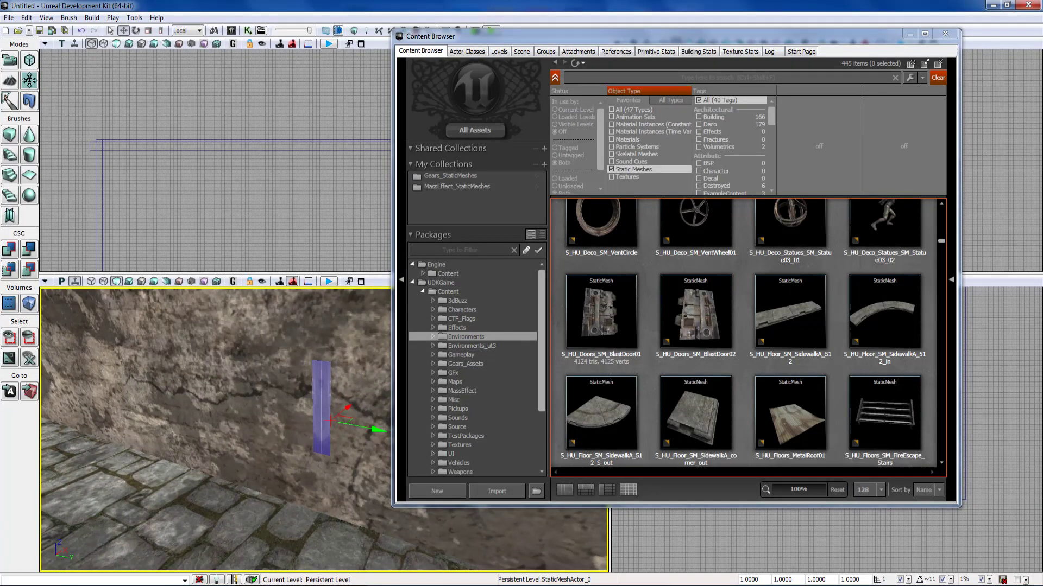
pyautogui.click(9, 65)
pyautogui.moveTo(217, 402); pyautogui.dragTo(258, 418, button='right')
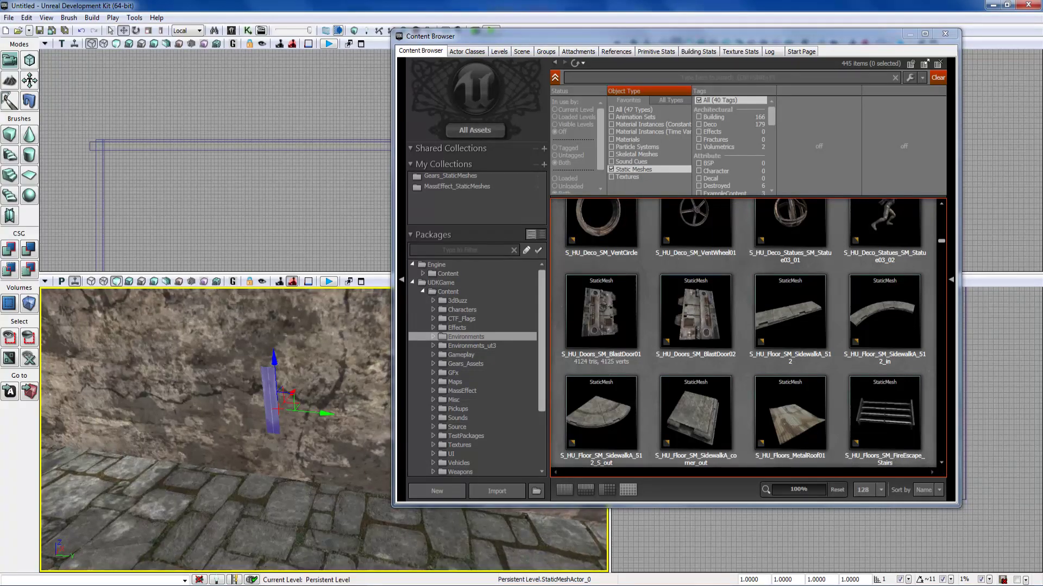
pyautogui.moveTo(293, 392); pyautogui.dragTo(270, 440)
pyautogui.moveTo(270, 440); pyautogui.dragTo(233, 429, button='right')
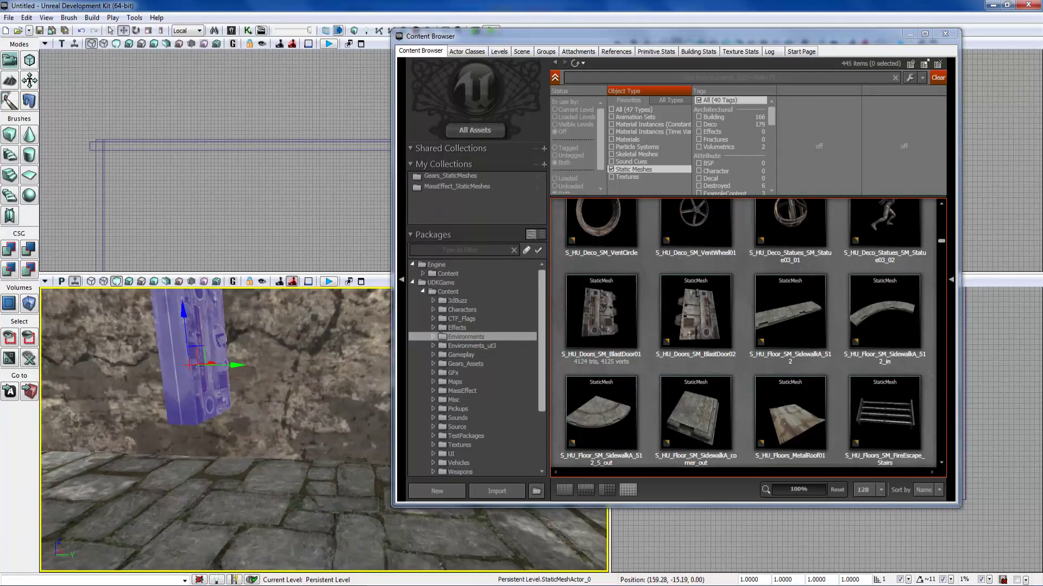
pyautogui.moveTo(185, 318); pyautogui.dragTo(186, 439)
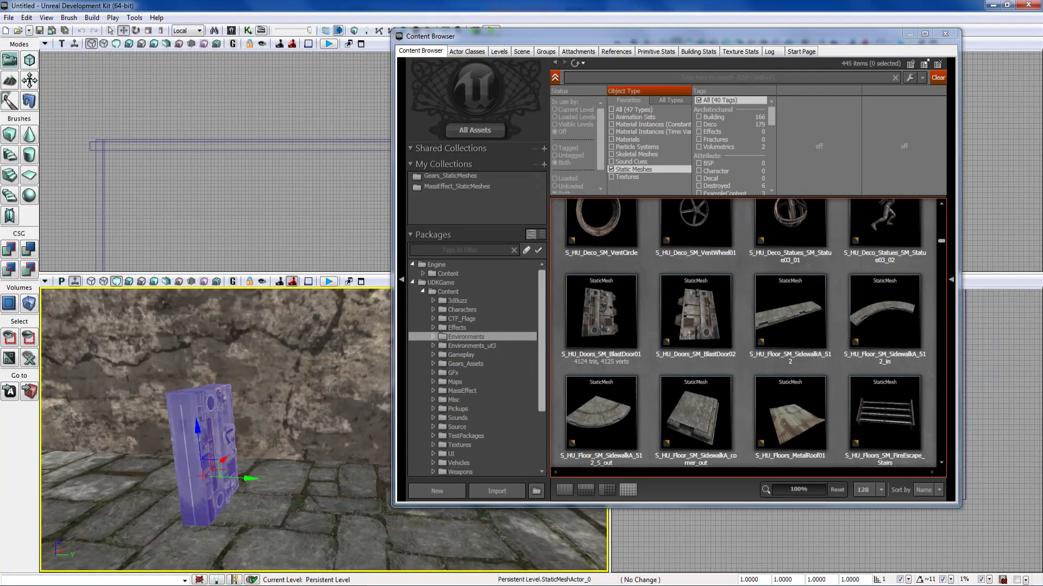
pyautogui.moveTo(250, 434)
pyautogui.mouseDown(button='right')
pyautogui.moveTo(254, 424)
pyautogui.moveTo(240, 445)
pyautogui.moveTo(258, 449)
pyautogui.mouseUp(button='right')
# Load S_HU_Doors_SM_BlastDoor02 and add it as a StaticMesh on the floor near the first door
pyautogui.click(675, 315)
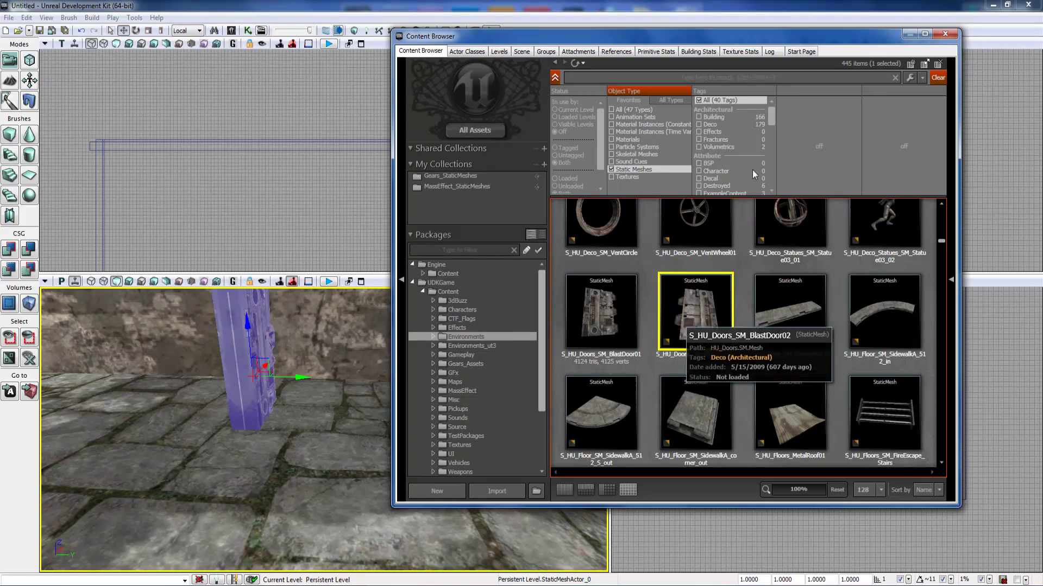
pyautogui.moveTo(630, 44); pyautogui.dragTo(865, 58)
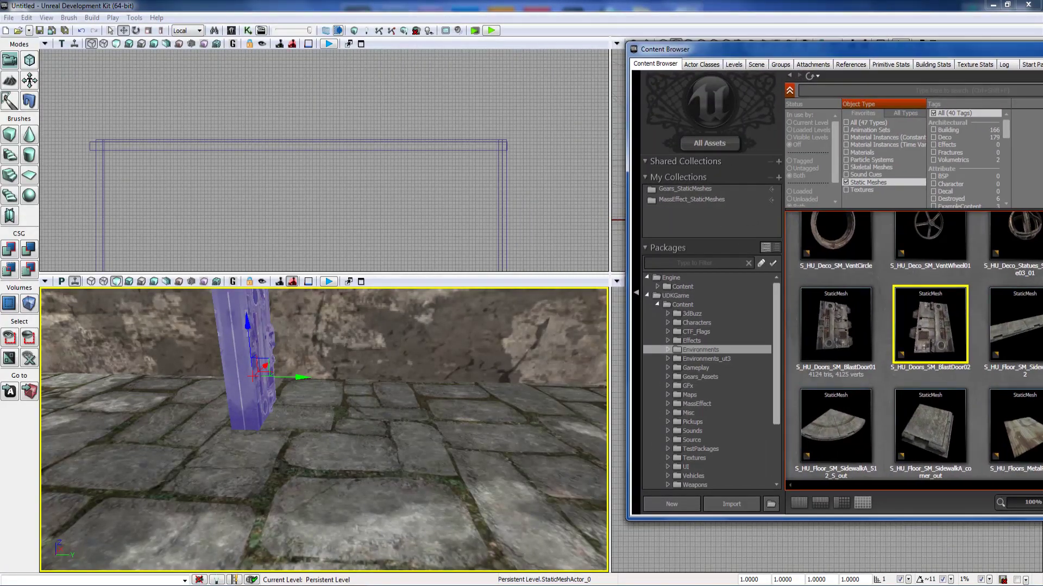
pyautogui.moveTo(326, 434)
pyautogui.mouseDown(button='right')
pyautogui.moveTo(320, 401)
pyautogui.moveTo(369, 434)
pyautogui.moveTo(336, 450)
pyautogui.mouseUp(button='right')
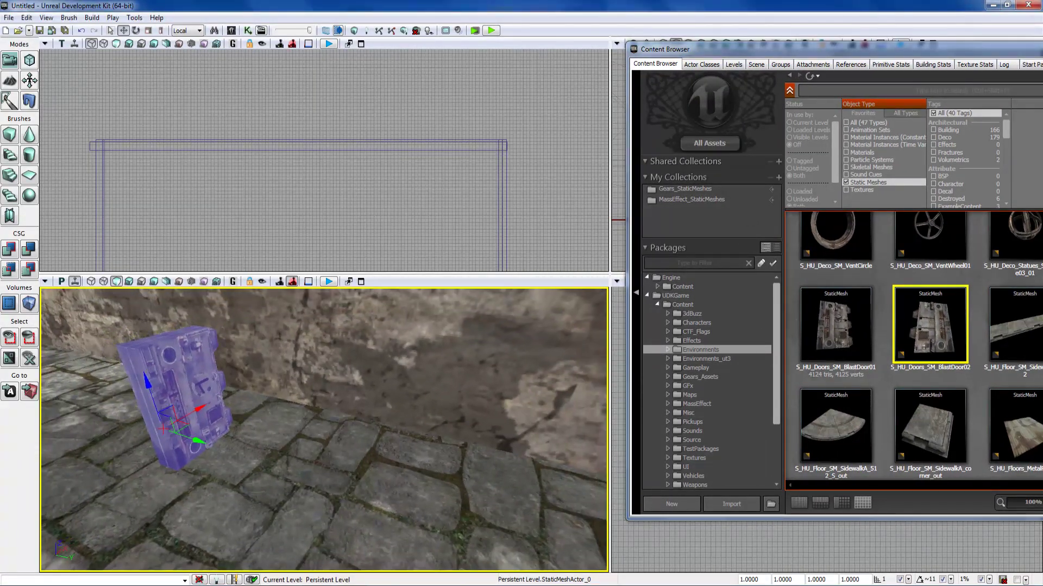
pyautogui.rightClick(317, 483)
pyautogui.moveTo(366, 447)
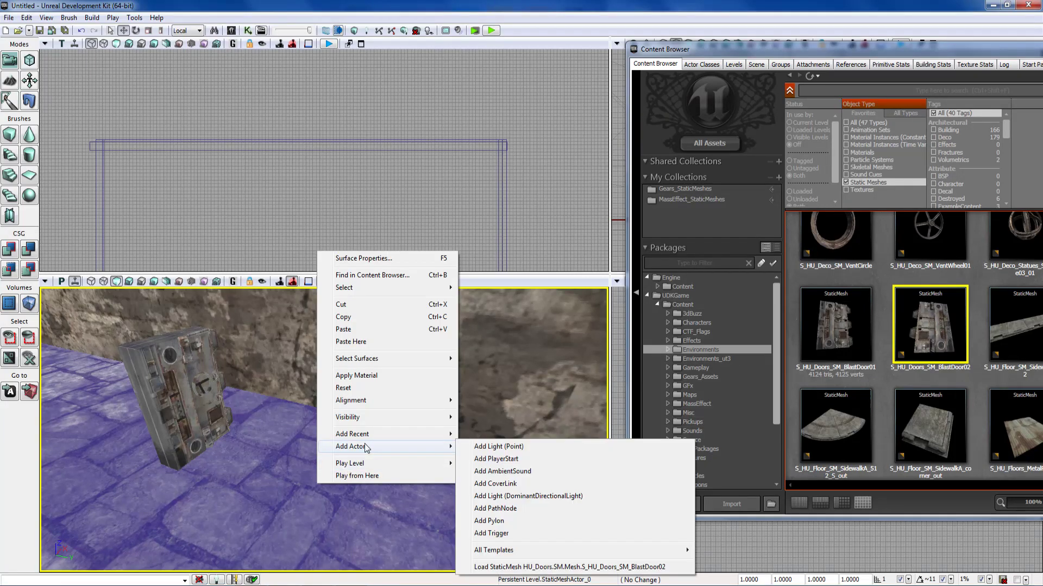
pyautogui.click(503, 568)
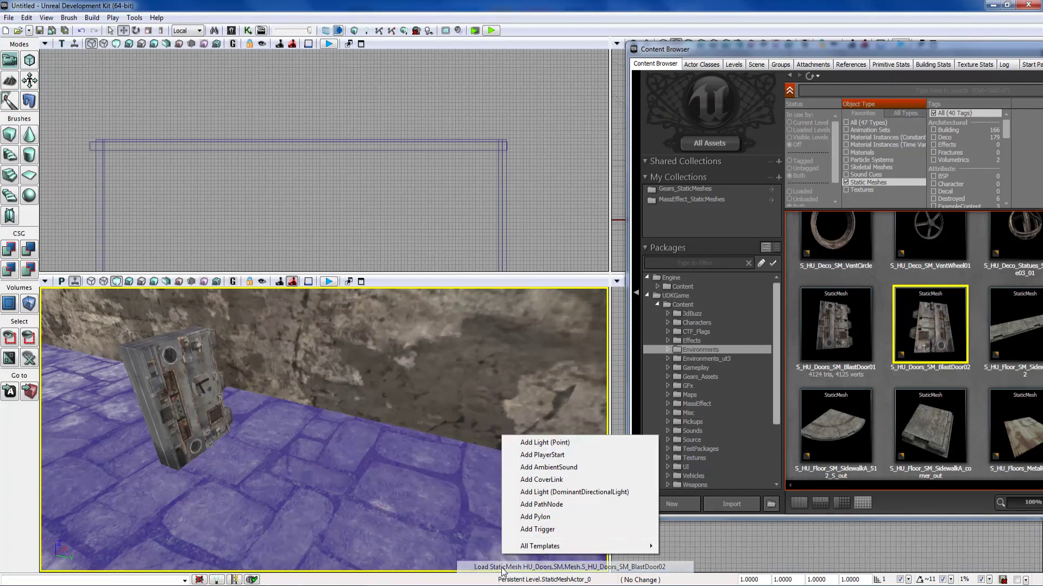
pyautogui.moveTo(556, 549)
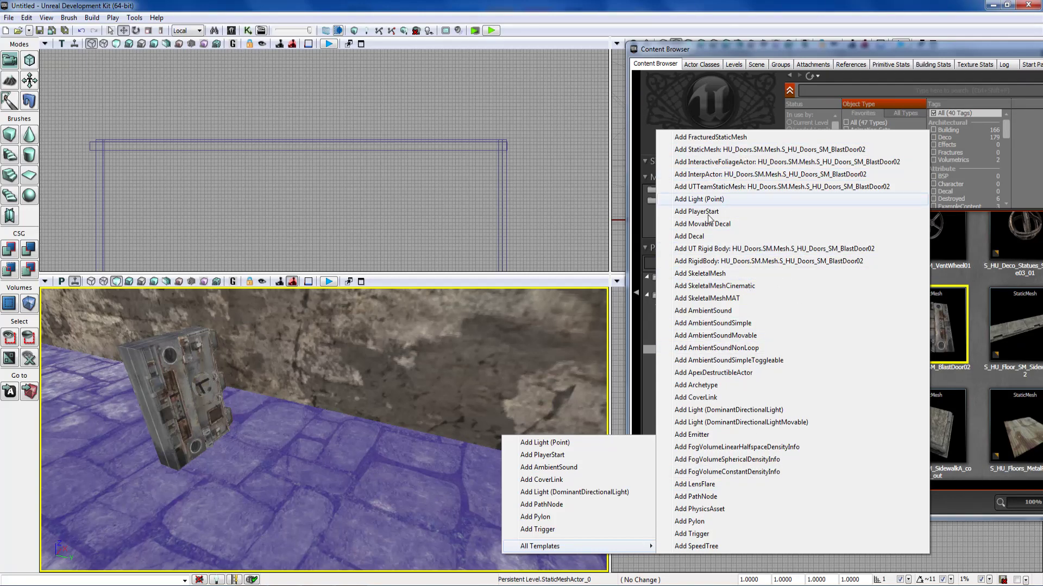
pyautogui.click(716, 151)
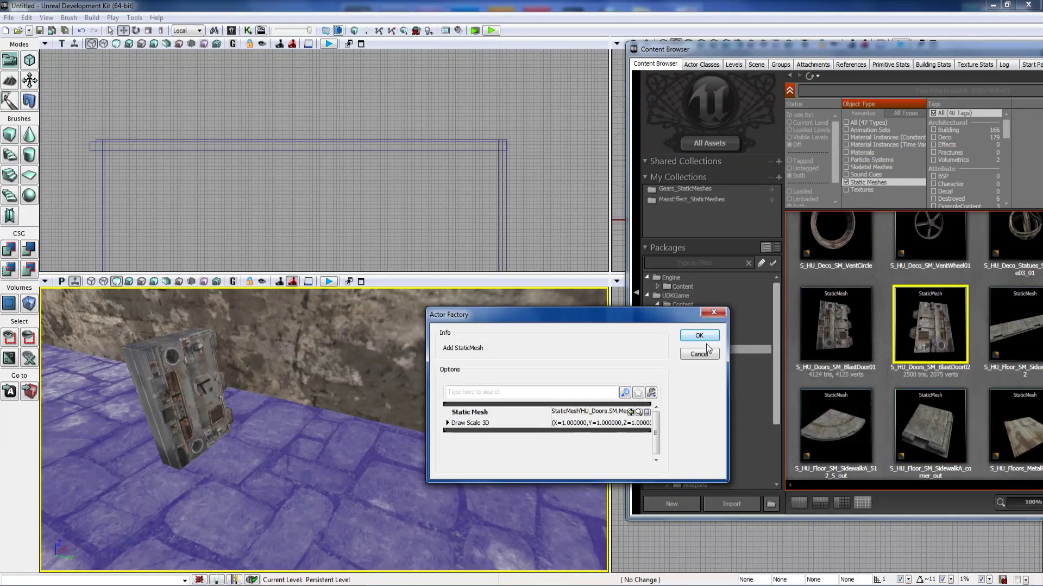
pyautogui.click(699, 336)
pyautogui.moveTo(489, 412); pyautogui.dragTo(576, 410, button='right')
pyautogui.moveTo(478, 413); pyautogui.dragTo(445, 364)
# Rotate the BlastDoor01 piece 90° and move it back so it stands flat against the wall
pyautogui.click(302, 429)
pyautogui.moveTo(303, 429); pyautogui.dragTo(312, 467)
pyautogui.press('space')
pyautogui.moveTo(343, 500); pyautogui.dragTo(396, 486)
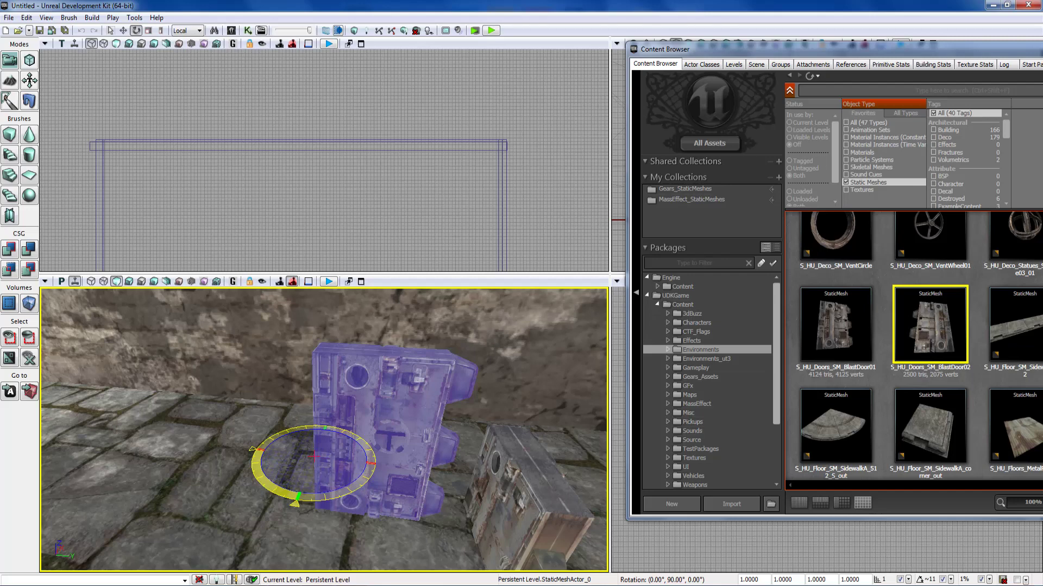
pyautogui.press('r')
pyautogui.moveTo(301, 490); pyautogui.dragTo(330, 385)
pyautogui.moveTo(332, 385); pyautogui.dragTo(429, 446, button='right')
# Raise the BlastDoor02 piece, rotate it to face the room and move it against the wall beside BlastDoor01
pyautogui.click(430, 447)
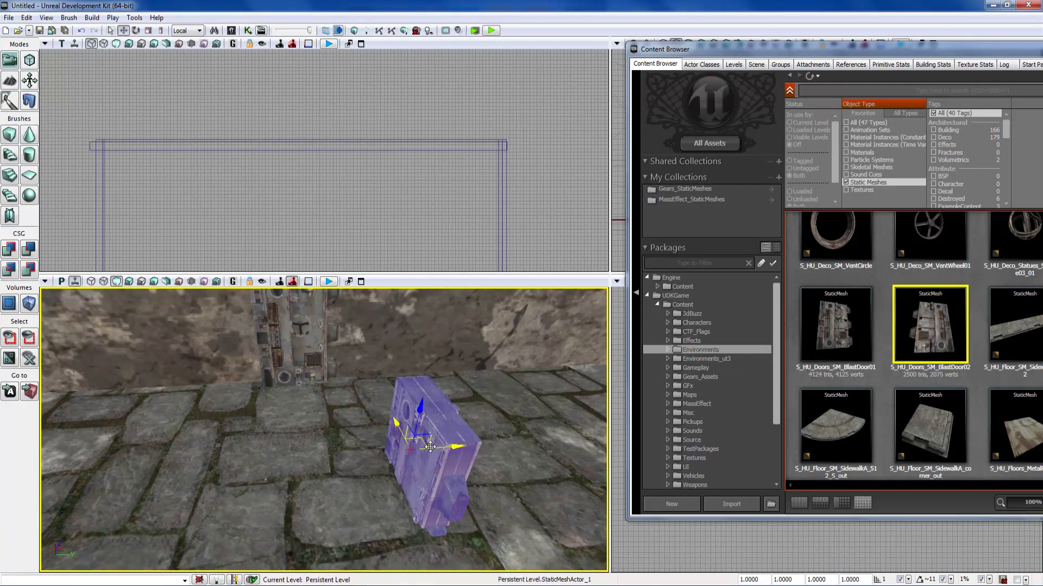
pyautogui.moveTo(427, 361); pyautogui.dragTo(431, 349)
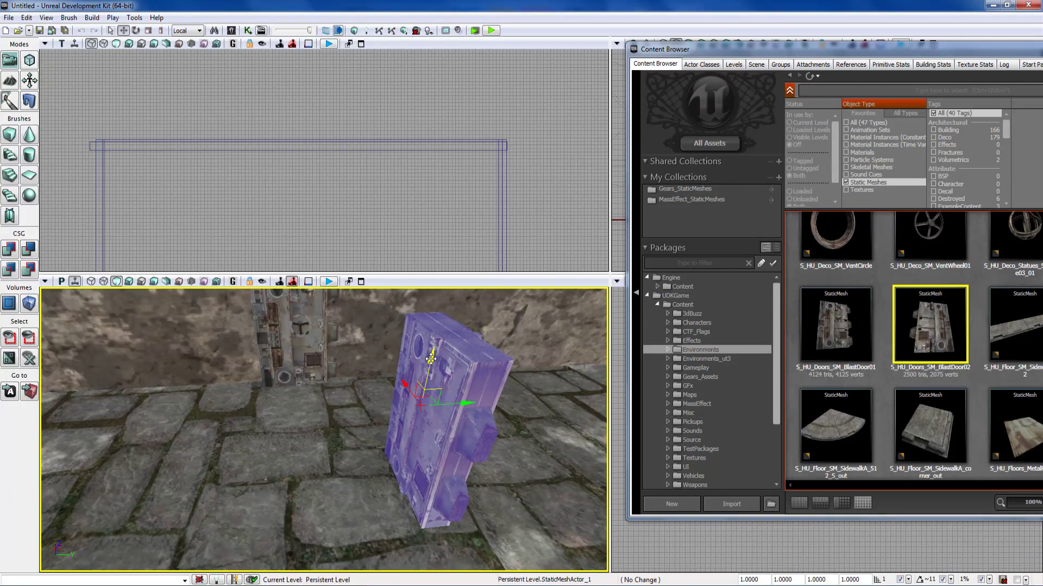
pyautogui.moveTo(414, 438); pyautogui.dragTo(456, 437)
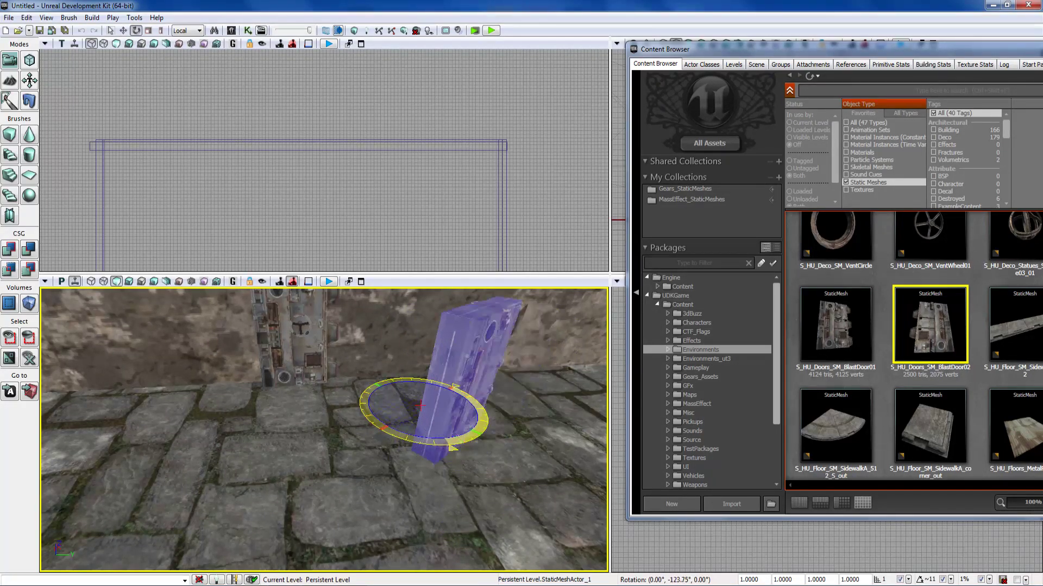
pyautogui.moveTo(456, 438)
pyautogui.mouseDown(button='right')
pyautogui.moveTo(456, 408)
pyautogui.moveTo(467, 429)
pyautogui.mouseUp(button='right')
pyautogui.press('space')
pyautogui.moveTo(396, 550); pyautogui.dragTo(422, 406)
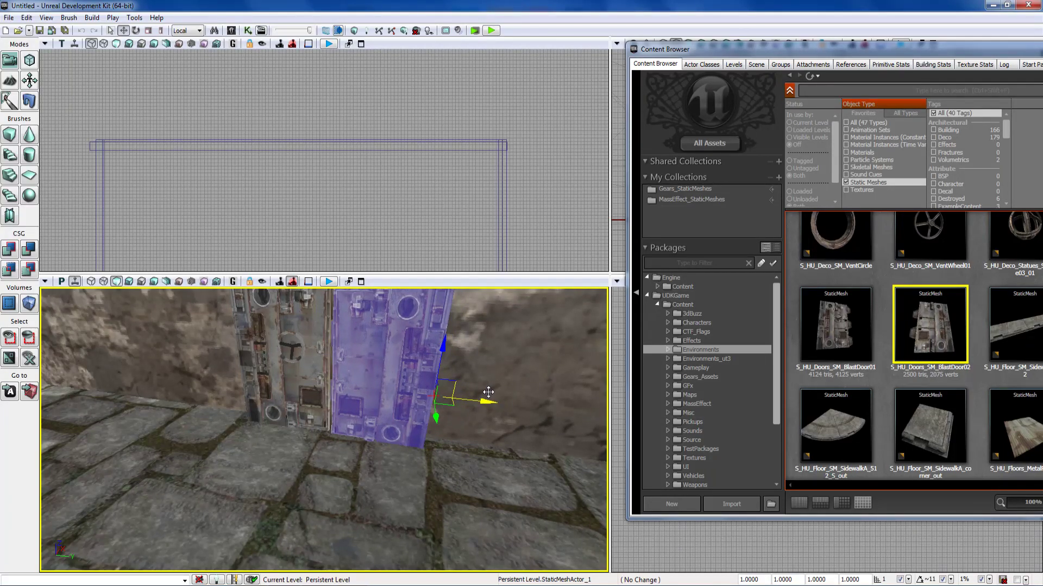
# Nudge the BlastDoor01 piece to line it up with the neighbouring door half
pyautogui.moveTo(486, 393)
pyautogui.mouseDown(button='right')
pyautogui.moveTo(473, 388)
pyautogui.moveTo(483, 370)
pyautogui.moveTo(480, 405)
pyautogui.moveTo(481, 388)
pyautogui.mouseUp(button='right')
pyautogui.click(318, 356)
pyautogui.moveTo(318, 356); pyautogui.dragTo(304, 323, button='right')
pyautogui.moveTo(304, 323); pyautogui.dragTo(296, 342)
pyautogui.moveTo(185, 338); pyautogui.dragTo(184, 342)
pyautogui.moveTo(215, 379); pyautogui.dragTo(228, 374, button='right')
pyautogui.click(228, 461)
pyautogui.moveTo(228, 461); pyautogui.dragTo(211, 448, button='right')
# Fine-tune the height of the BlastDoor02 piece to match BlastDoor01, and select both door halves
pyautogui.click(363, 451)
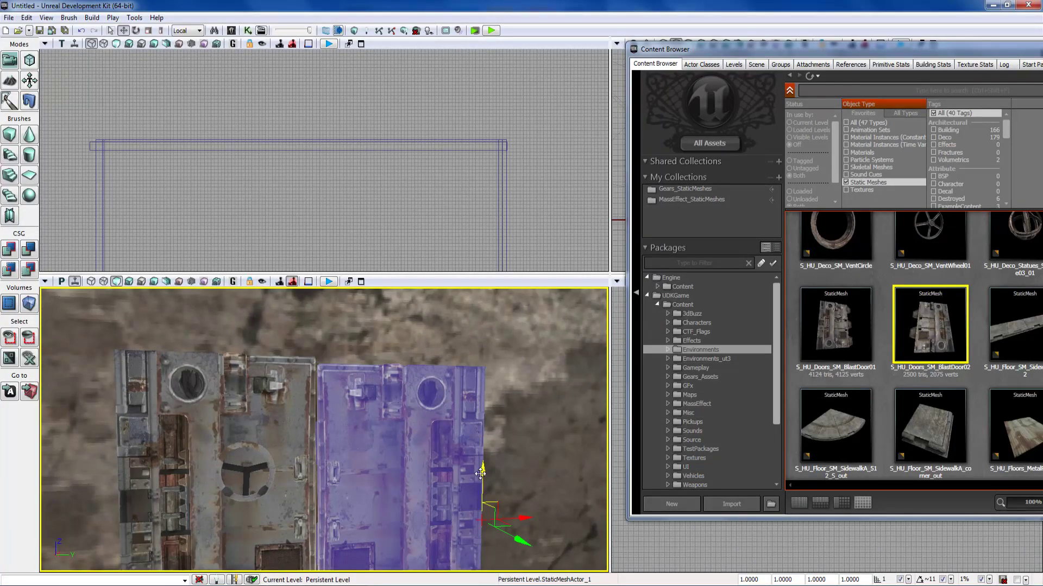
pyautogui.moveTo(481, 471); pyautogui.dragTo(479, 466)
pyautogui.moveTo(479, 467); pyautogui.dragTo(471, 482, button='right')
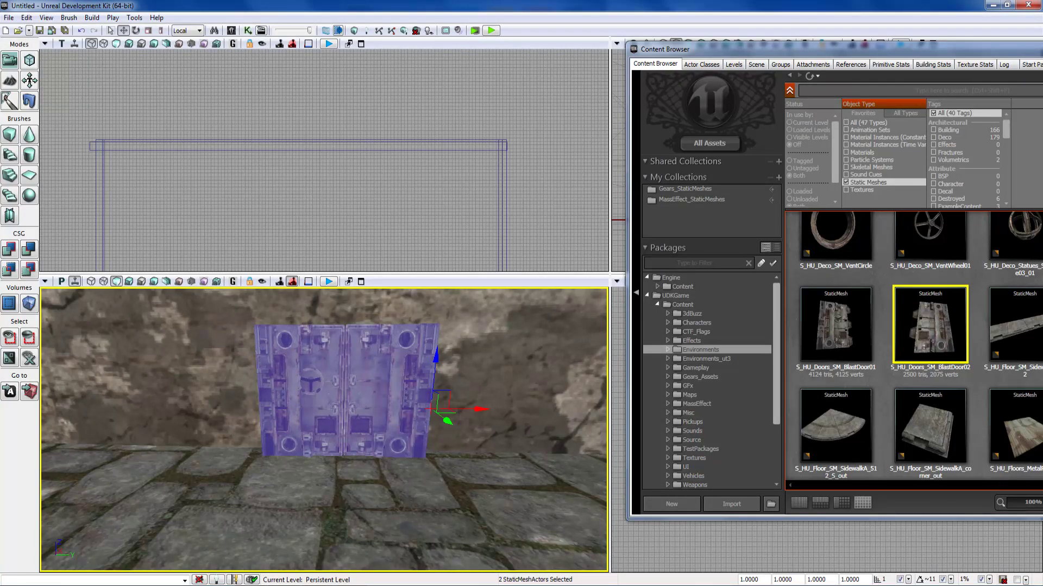
# Clear the joint door selection and select only the BlastDoor02 half
pyautogui.click(462, 483)
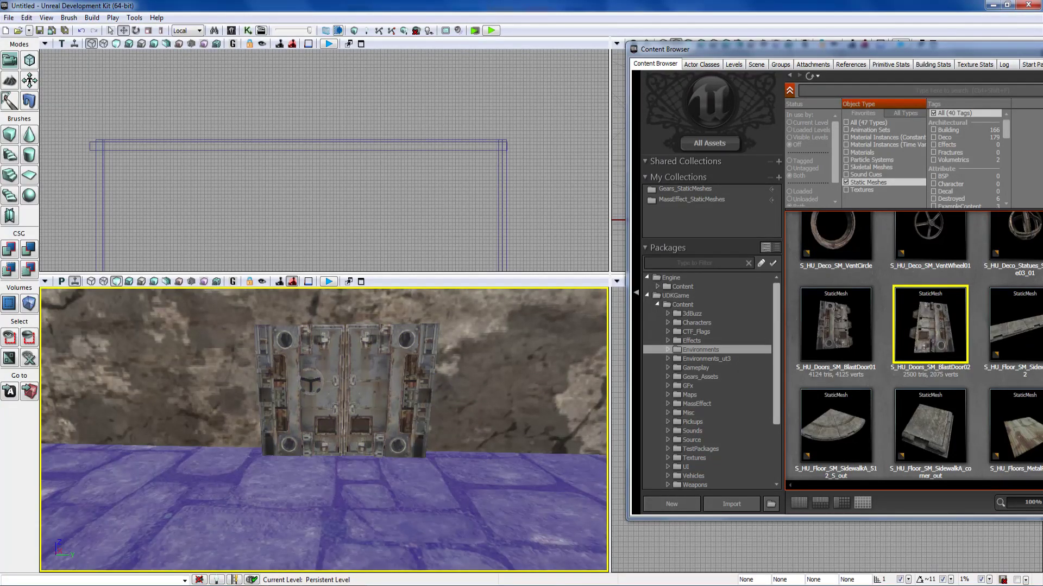
pyautogui.click(312, 399)
pyautogui.click(380, 399)
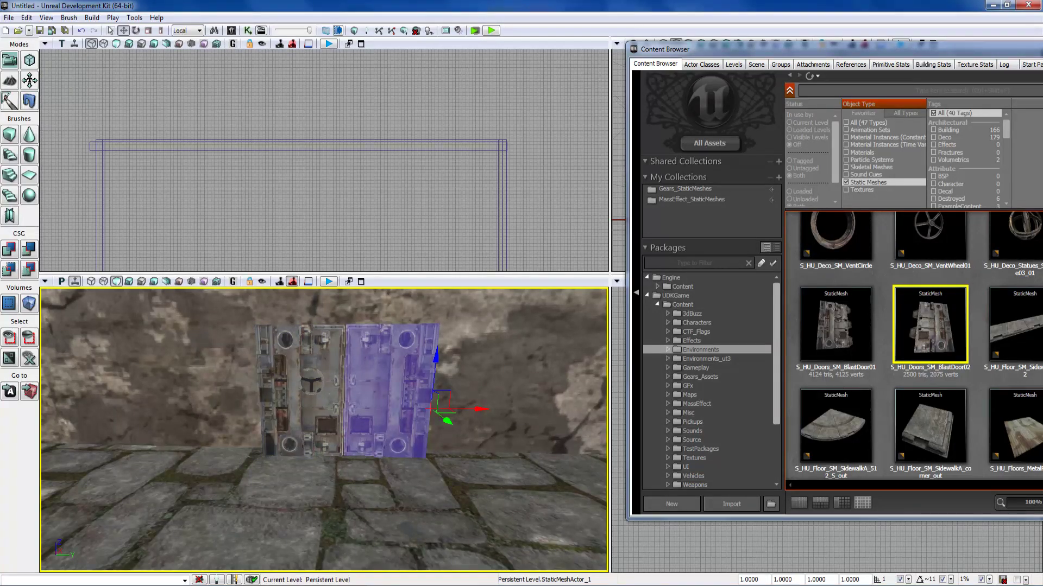
# Compare the blast door meshes with the wall behind them by selecting each and viewing them from farther back
pyautogui.keyDown('ctrl'); pyautogui.click(315, 399); pyautogui.keyUp('ctrl')
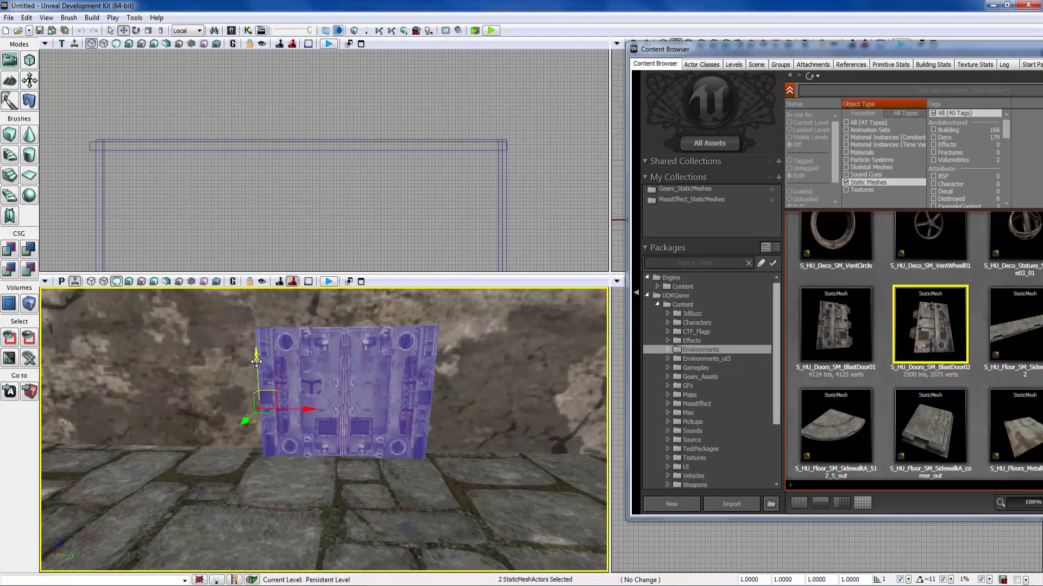
pyautogui.click(228, 369)
pyautogui.click(239, 483)
pyautogui.moveTo(239, 484); pyautogui.dragTo(168, 454, button='right')
pyautogui.moveTo(325, 380); pyautogui.dragTo(280, 337, button='right')
pyautogui.click(29, 82)
pyautogui.press('space')
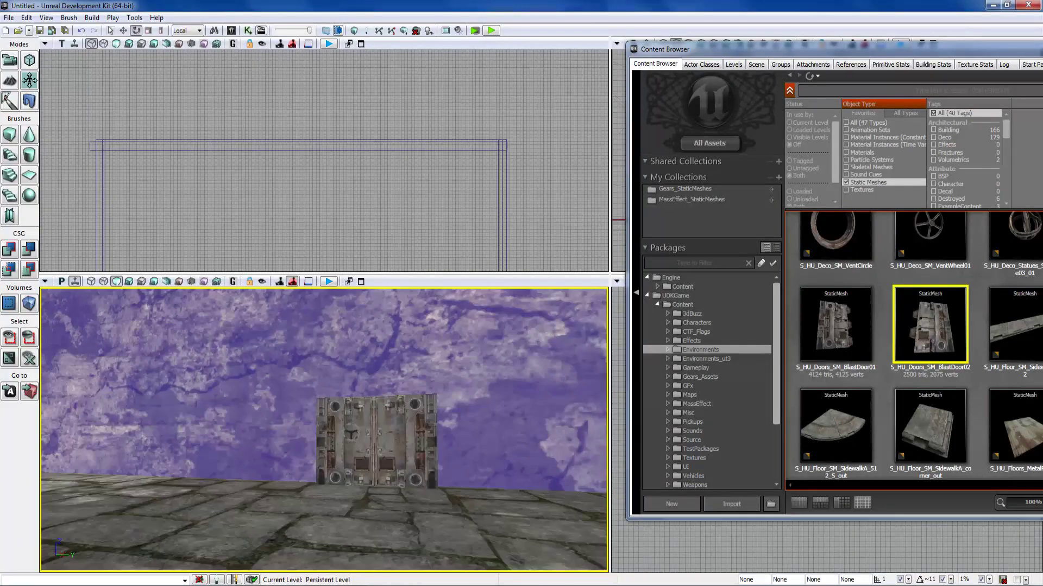
pyautogui.click(370, 452)
pyautogui.moveTo(353, 402); pyautogui.dragTo(352, 364, button='right')
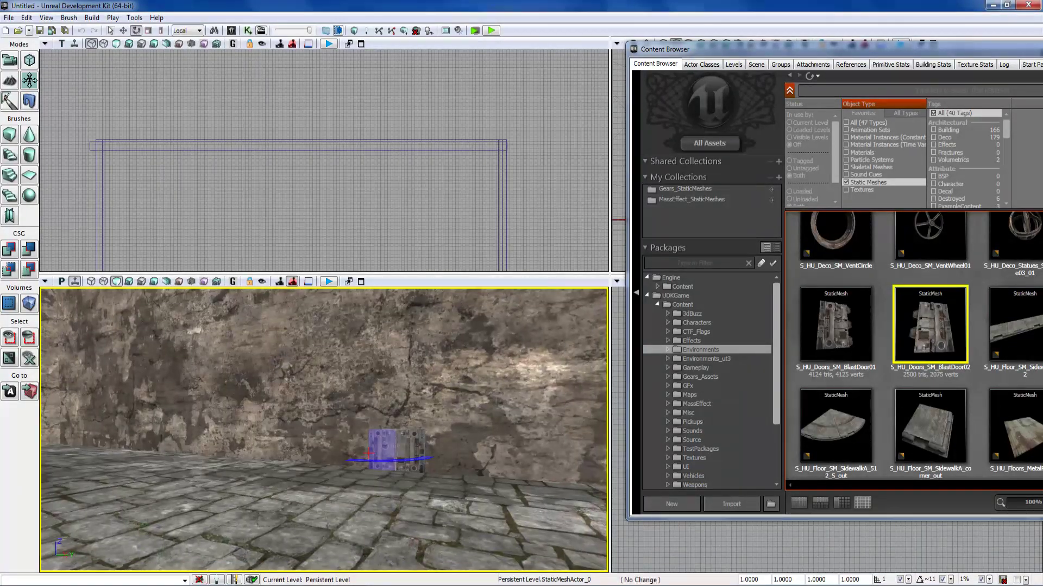
# Examine the room's back wall and floor surfaces, selecting each with the scaling widget active, and return the view to the doors
pyautogui.click(326, 380)
pyautogui.click(31, 87)
pyautogui.moveTo(244, 391); pyautogui.dragTo(380, 467, button='right')
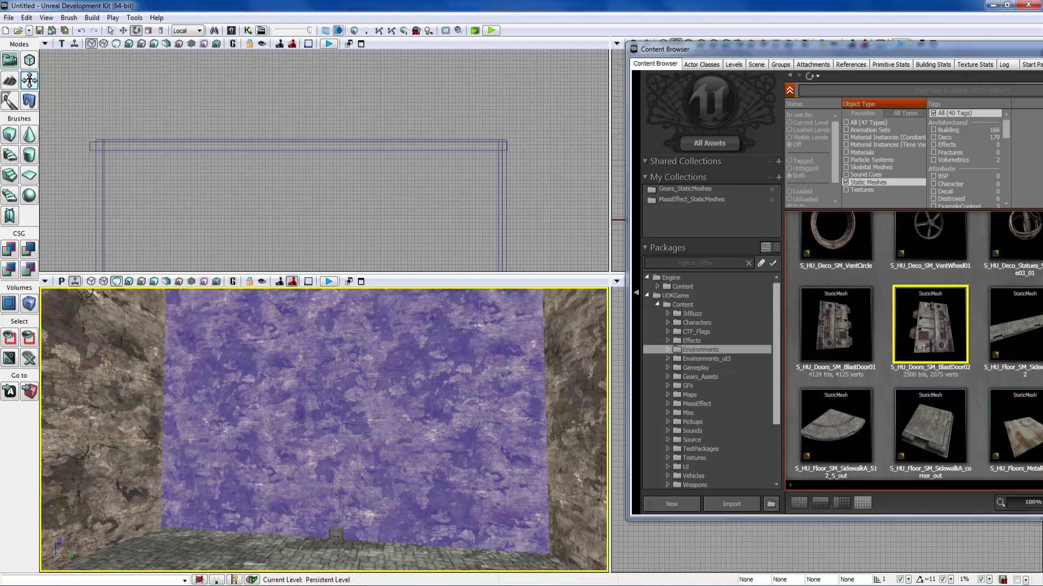
pyautogui.moveTo(380, 391); pyautogui.dragTo(343, 378, button='right')
pyautogui.press('space')
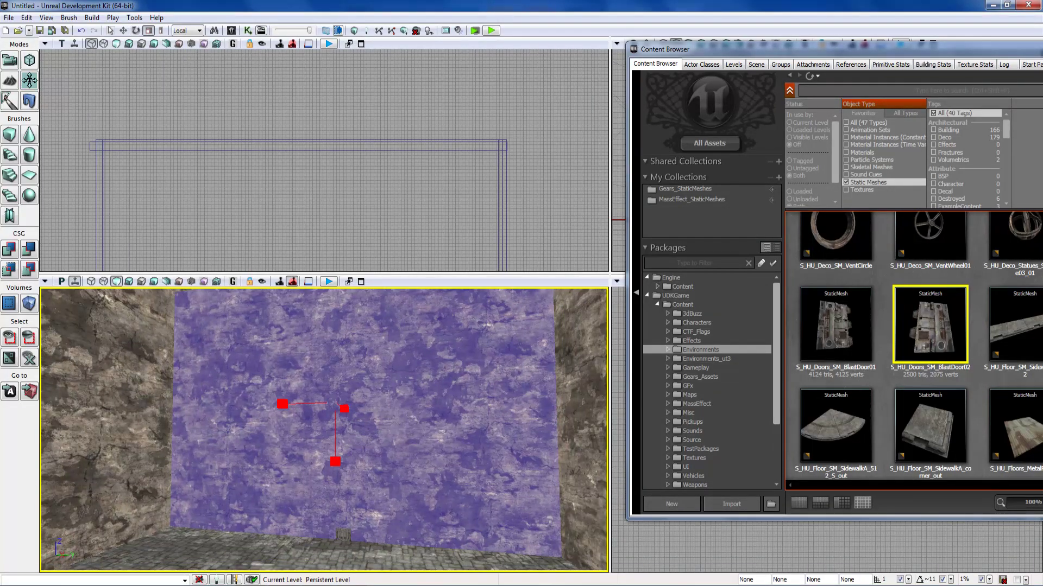
pyautogui.moveTo(343, 402); pyautogui.dragTo(276, 421, button='right')
pyautogui.click(326, 459)
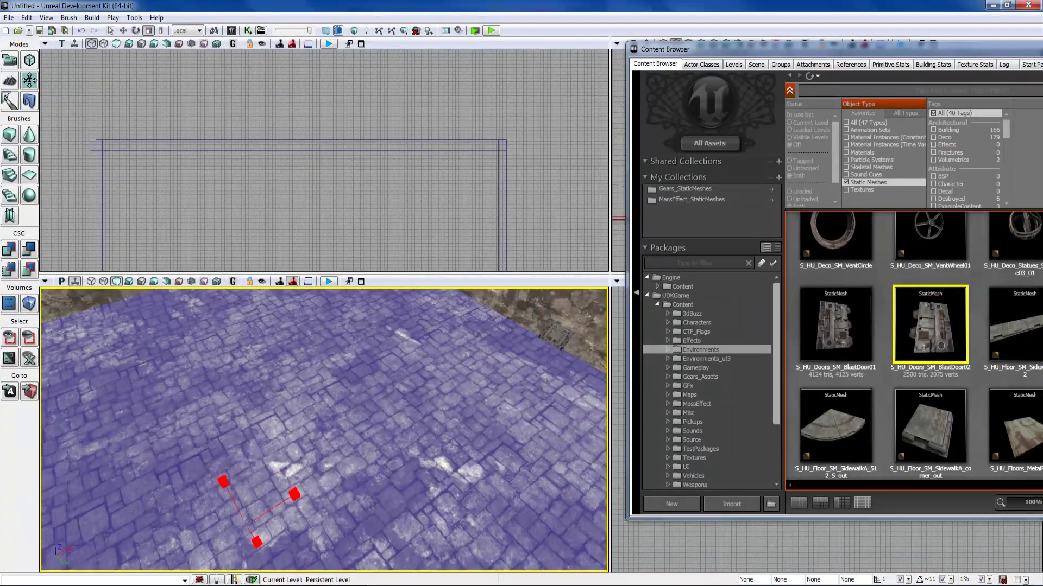
pyautogui.moveTo(256, 520); pyautogui.dragTo(240, 534)
pyautogui.moveTo(240, 534)
pyautogui.mouseDown(button='right')
pyautogui.moveTo(255, 481)
pyautogui.moveTo(220, 442)
pyautogui.mouseUp(button='right')
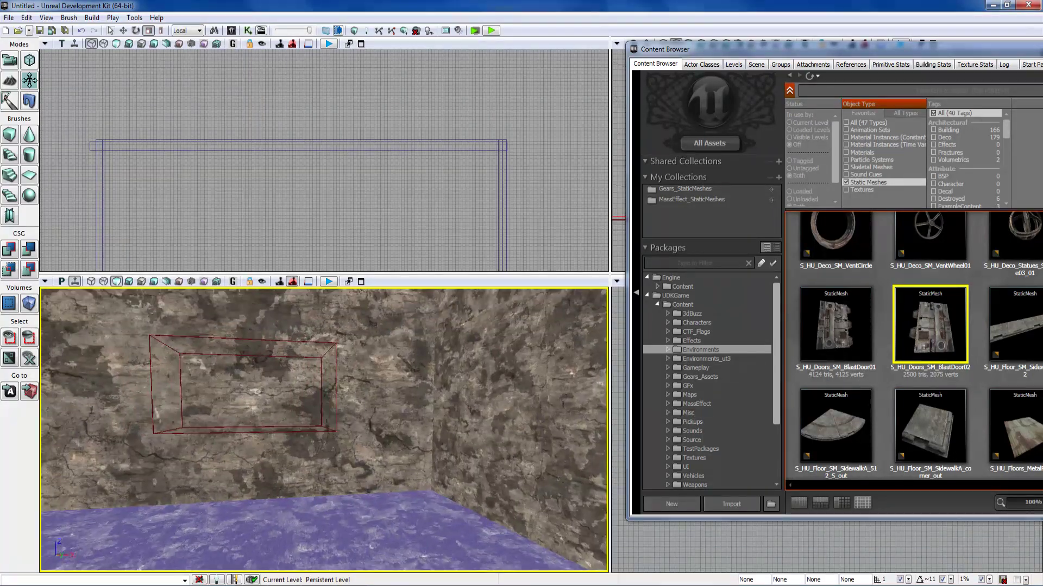
pyautogui.moveTo(337, 380); pyautogui.dragTo(296, 391, button='right')
pyautogui.moveTo(325, 423); pyautogui.dragTo(337, 488, button='right')
pyautogui.moveTo(217, 434); pyautogui.dragTo(212, 412, button='right')
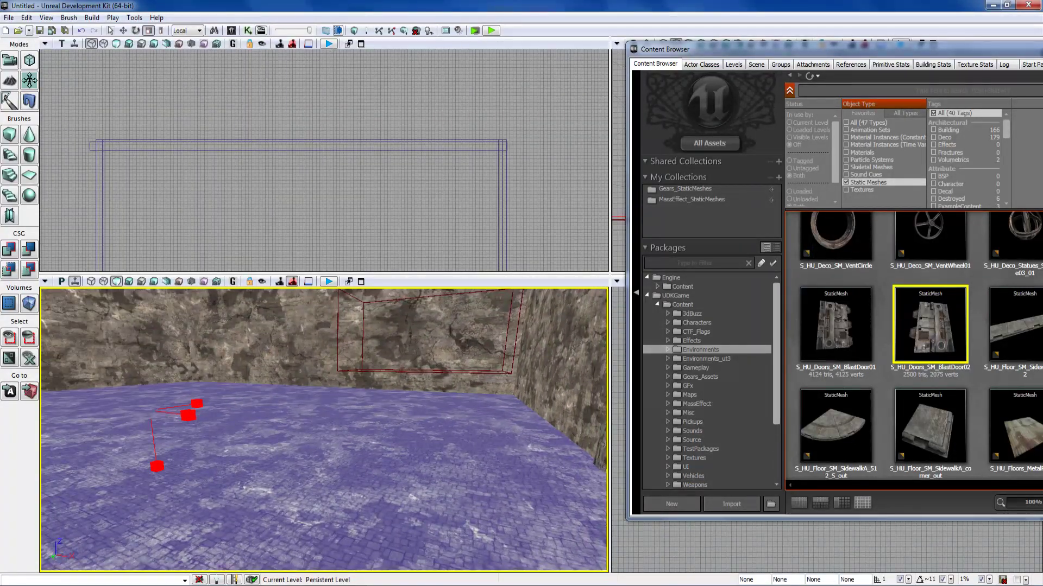
pyautogui.moveTo(188, 415); pyautogui.dragTo(174, 415)
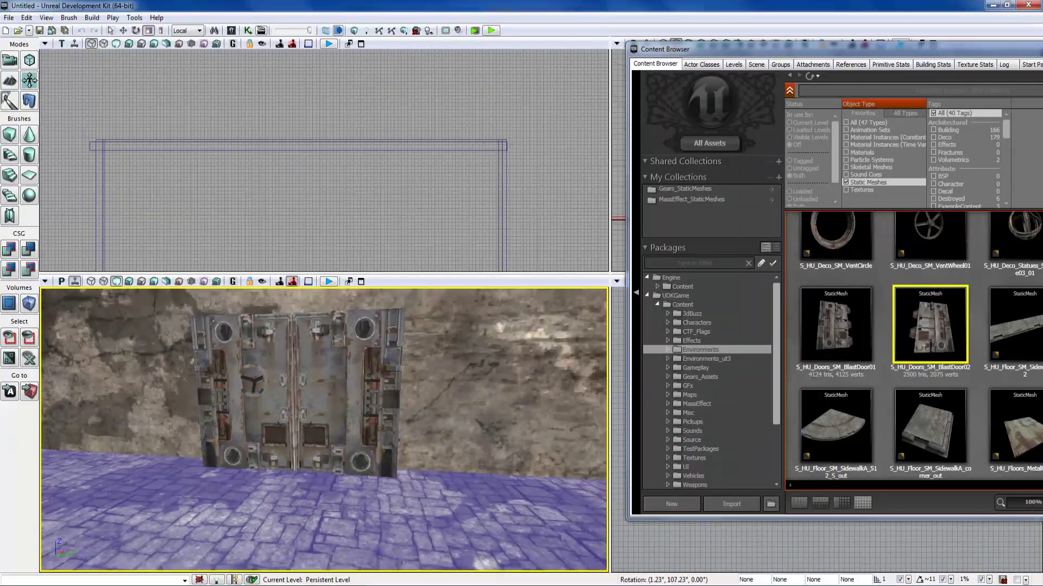
pyautogui.click(17, 63)
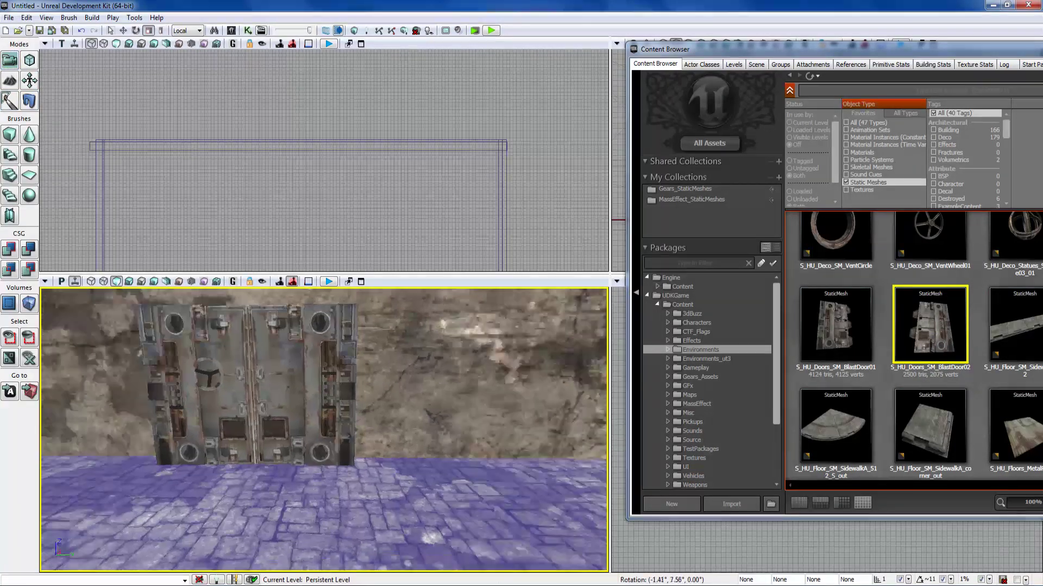
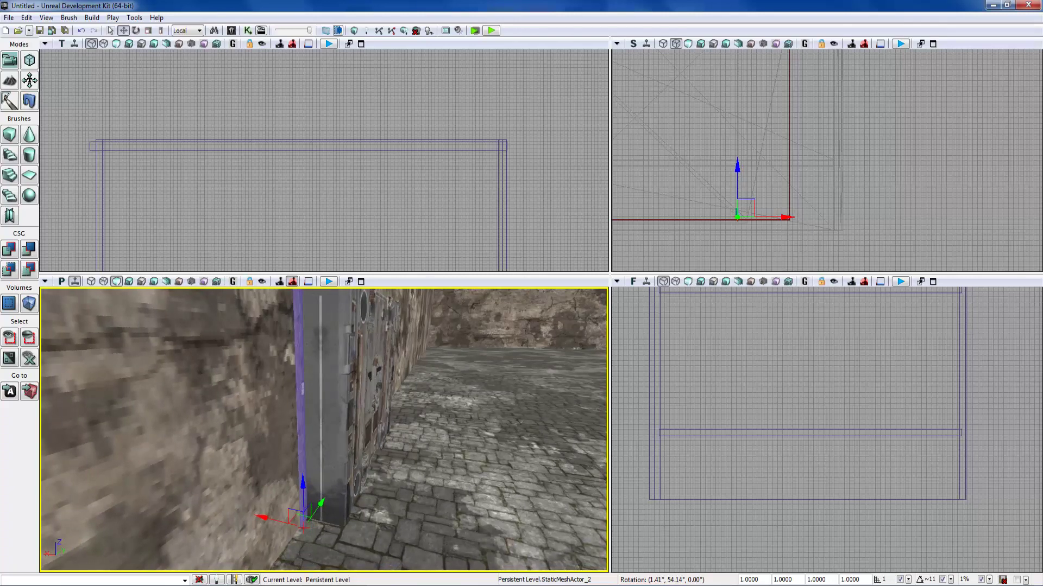
# Set the vertical I-beam's X scale to 2.8893 with non-uniform scaling, nudging it into place between the wall and the door edge
pyautogui.moveTo(276, 519); pyautogui.dragTo(277, 519)
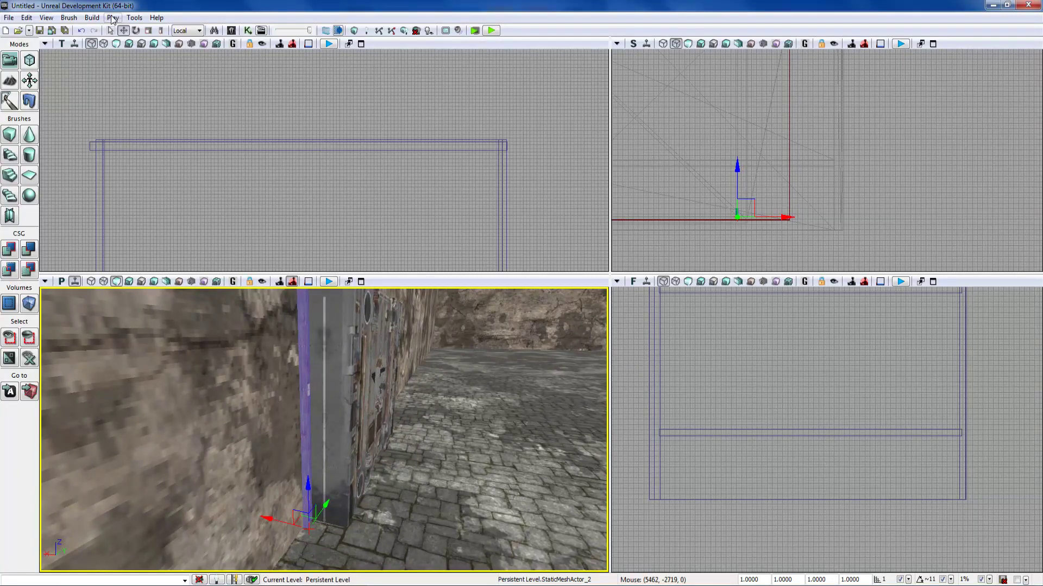
pyautogui.click(160, 31)
pyautogui.moveTo(266, 516)
pyautogui.mouseDown()
pyautogui.moveTo(253, 520)
pyautogui.moveTo(280, 520)
pyautogui.mouseUp()
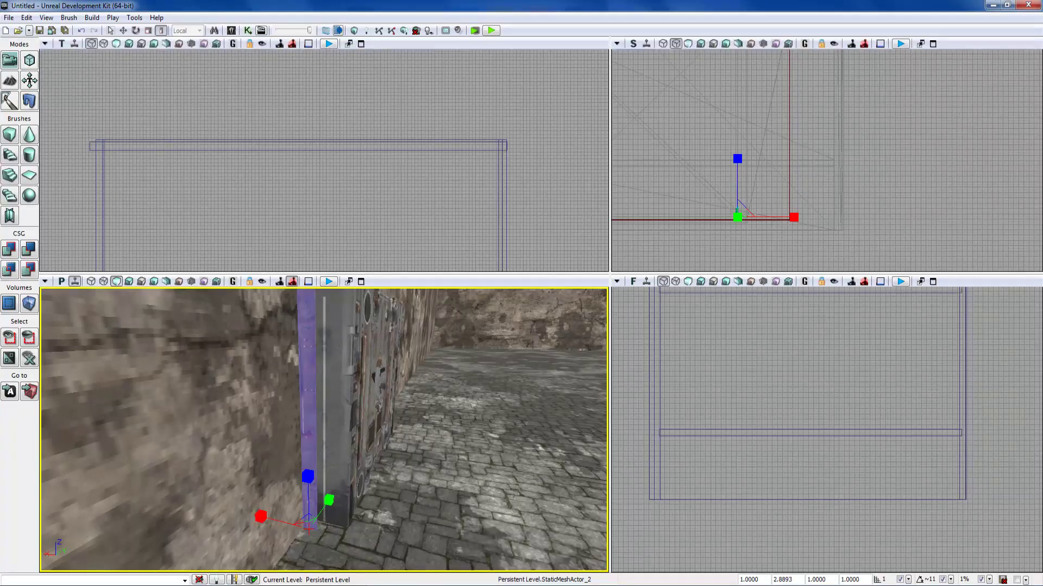
pyautogui.press('w')
pyautogui.moveTo(283, 521); pyautogui.dragTo(285, 521)
# Lower the vertical I-beam beside BlastDoor01 until its base sits at floor level
pyautogui.moveTo(285, 521); pyautogui.dragTo(158, 489, button='right')
pyautogui.moveTo(275, 553); pyautogui.dragTo(275, 518, button='right')
pyautogui.moveTo(294, 479); pyautogui.dragTo(295, 515)
pyautogui.moveTo(295, 514)
pyautogui.mouseDown(button='right')
pyautogui.moveTo(283, 497)
pyautogui.moveTo(307, 524)
pyautogui.moveTo(299, 515)
pyautogui.mouseUp(button='right')
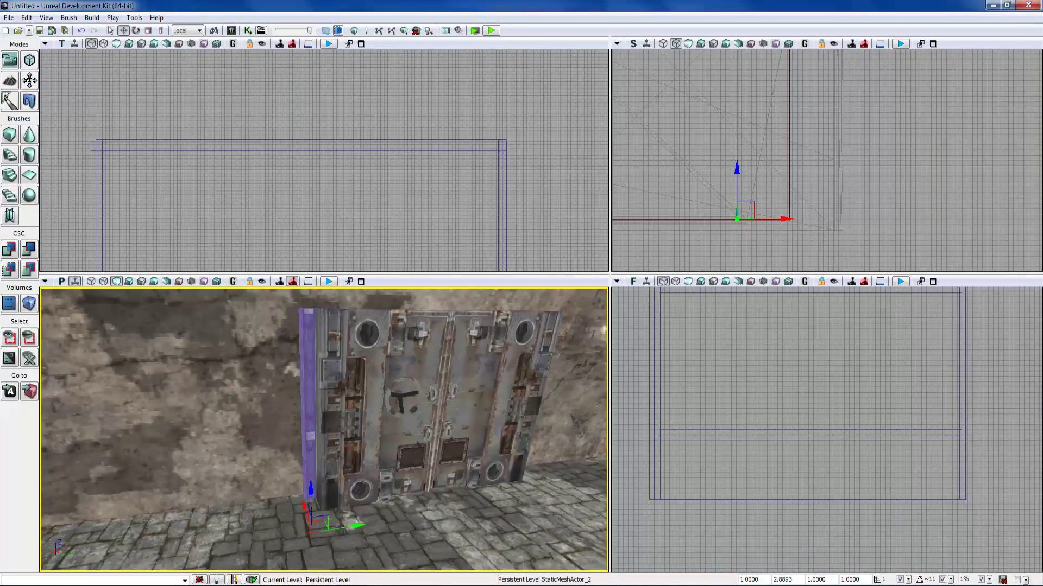
# Duplicate the vertical I-beam upward above the doors and rotate the raised beam to horizontal
pyautogui.moveTo(311, 492); pyautogui.dragTo(289, 265)
pyautogui.moveTo(298, 353); pyautogui.dragTo(299, 323, button='right')
pyautogui.press('space')
pyautogui.moveTo(311, 429); pyautogui.dragTo(363, 501)
# Move the horizontal I-beam down onto the top of the doors and line its end up with the vertical post
pyautogui.press('space')
pyautogui.press('space')
pyautogui.moveTo(272, 497); pyautogui.dragTo(272, 480)
pyautogui.moveTo(272, 480); pyautogui.dragTo(271, 453, button='right')
pyautogui.moveTo(300, 387); pyautogui.dragTo(282, 389)
pyautogui.moveTo(281, 388); pyautogui.dragTo(243, 385, button='right')
# Stretch the top I-beam along its length to span both door halves, with a Z scale of 1.2177
pyautogui.click(161, 31)
pyautogui.moveTo(90, 384); pyautogui.dragTo(184, 397, button='right')
pyautogui.moveTo(188, 398); pyautogui.dragTo(240, 398)
pyautogui.moveTo(241, 398)
pyautogui.mouseDown(button='right')
pyautogui.moveTo(296, 378)
pyautogui.moveTo(266, 392)
pyautogui.moveTo(240, 387)
pyautogui.mouseUp(button='right')
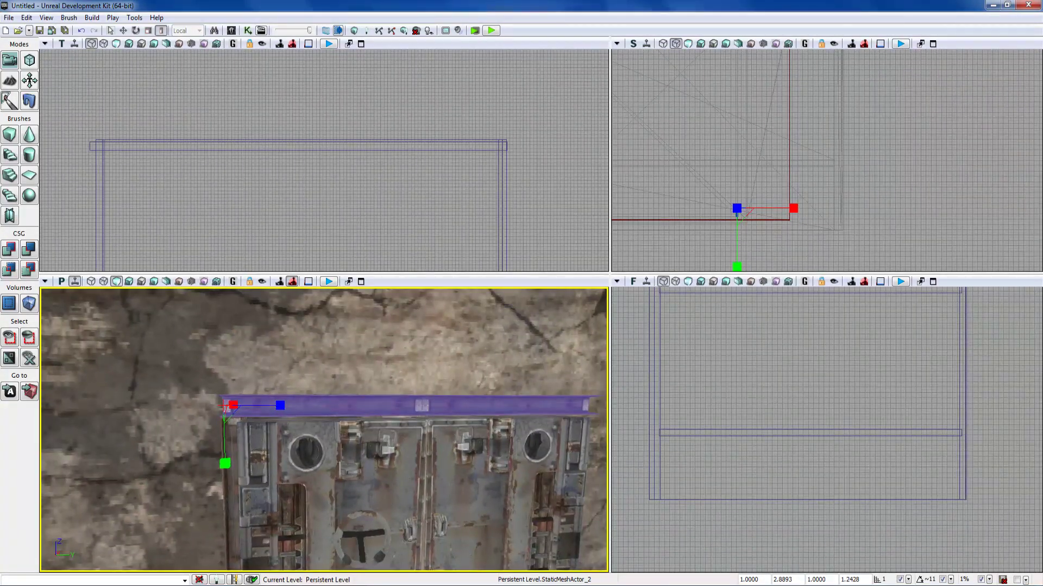
pyautogui.moveTo(277, 411); pyautogui.dragTo(273, 411)
pyautogui.moveTo(272, 410); pyautogui.dragTo(293, 457, button='right')
# Duplicate the vertical I-beam post to the opposite side of the double door, beside BlastDoor02
pyautogui.click(278, 435)
pyautogui.click(271, 436)
pyautogui.press('space')
pyautogui.press('space')
pyautogui.press('space')
pyautogui.press('space')
pyautogui.press('space')
pyautogui.moveTo(263, 483); pyautogui.dragTo(394, 467)
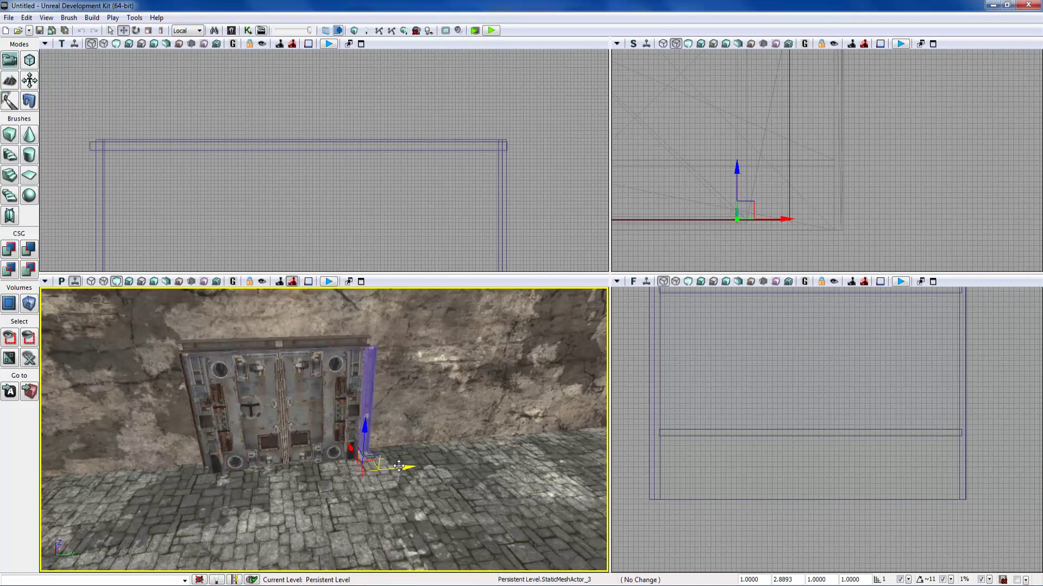
pyautogui.moveTo(394, 467); pyautogui.dragTo(357, 433, button='right')
pyautogui.press('w')
pyautogui.press('s')
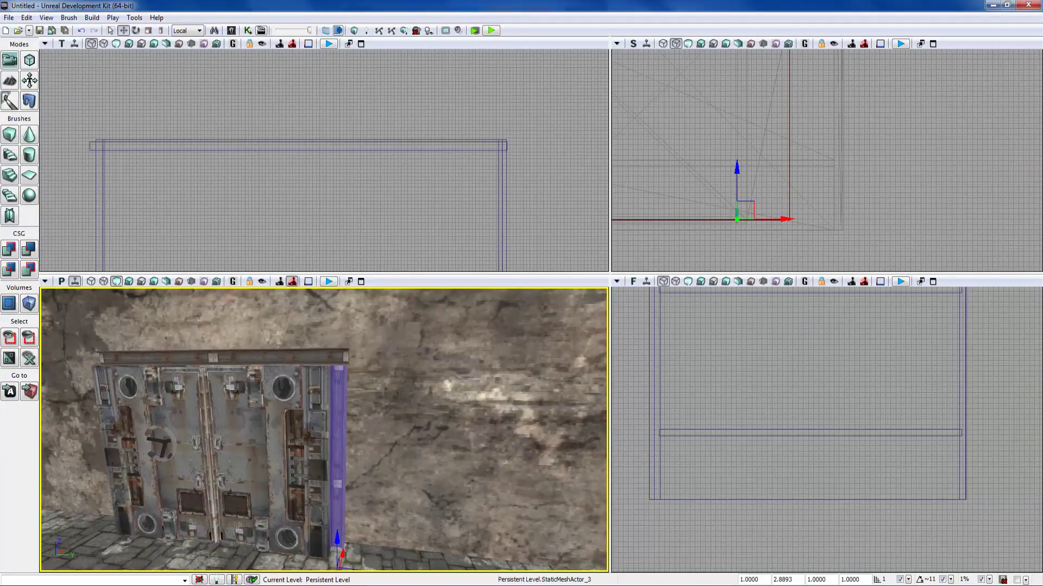
# Refine the top I-beam's length to a Z scale of 1.2019 so its end meets the outer edge of the second post
pyautogui.click(282, 358)
pyautogui.moveTo(282, 358); pyautogui.dragTo(299, 359, button='right')
pyautogui.press('a')
pyautogui.press('space')
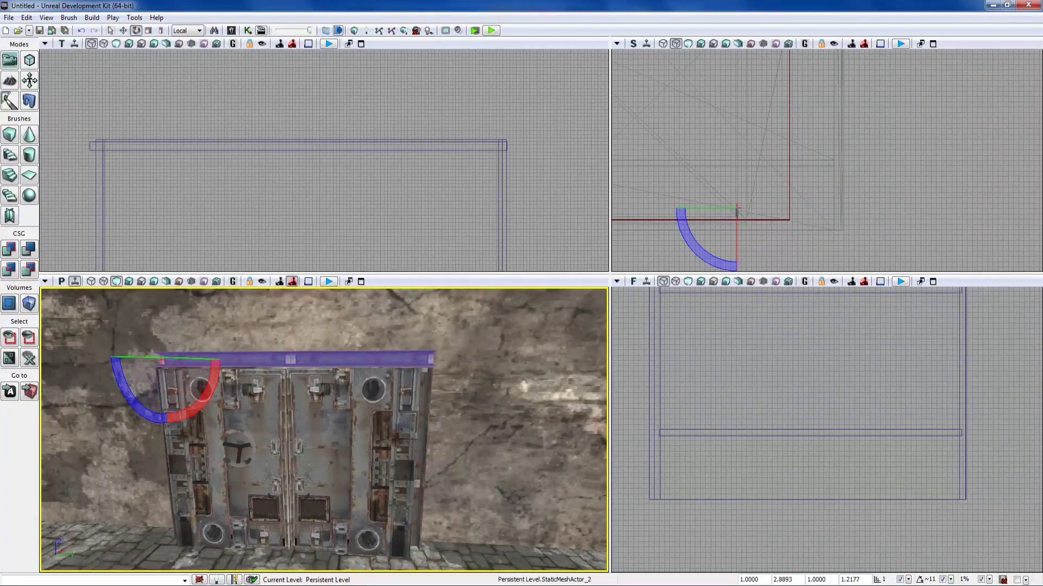
pyautogui.click(161, 32)
pyautogui.moveTo(215, 359)
pyautogui.mouseDown()
pyautogui.moveTo(207, 360)
pyautogui.moveTo(215, 360)
pyautogui.mouseUp()
pyautogui.moveTo(304, 380); pyautogui.dragTo(308, 379, button='right')
pyautogui.press('w')
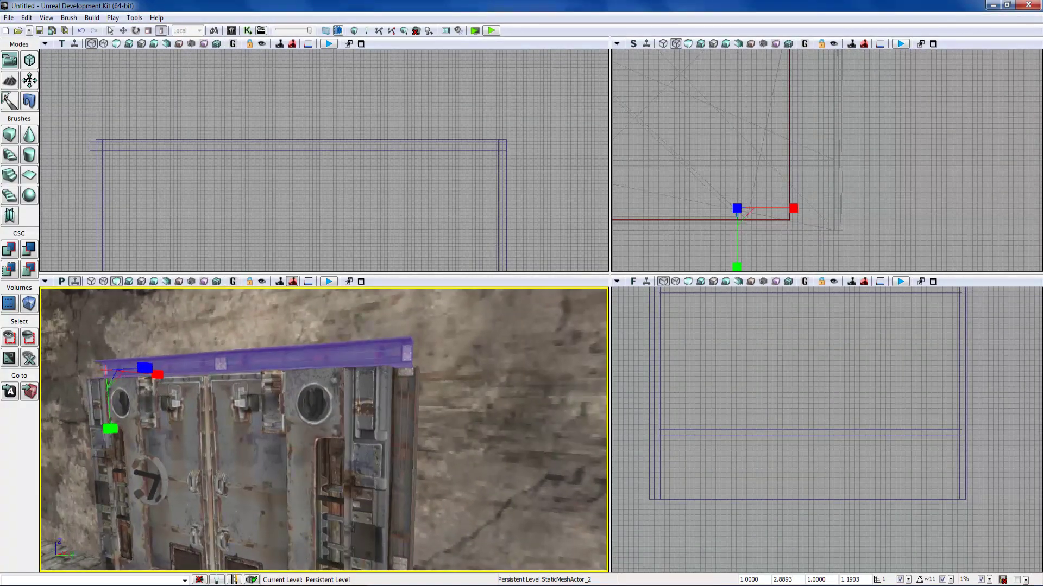
pyautogui.moveTo(146, 368); pyautogui.dragTo(150, 369)
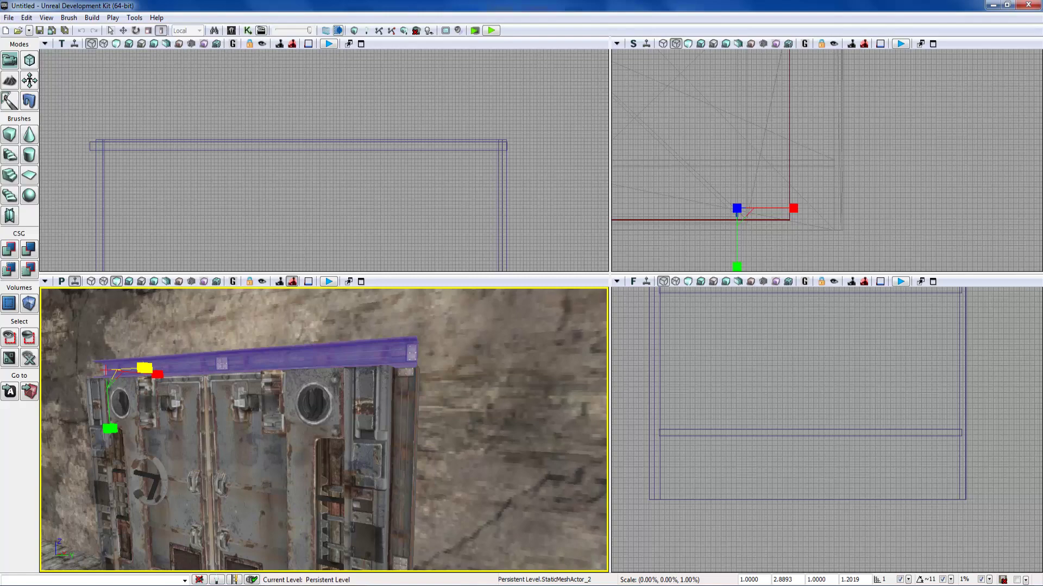
# Deselect the top beam and inspect the framed double door and the surrounding walls from several angles
pyautogui.click(325, 478)
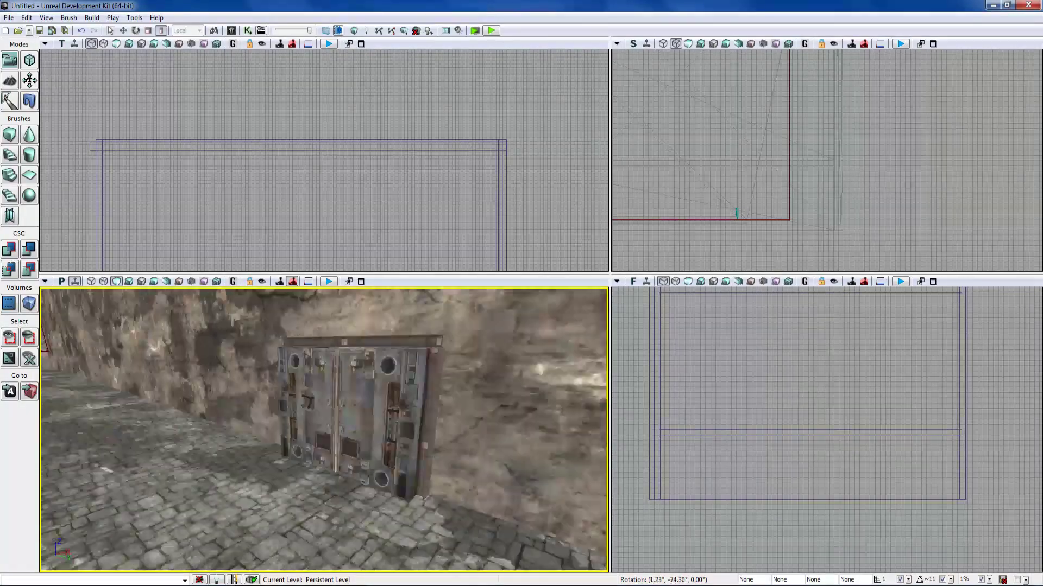
pyautogui.moveTo(324, 429); pyautogui.dragTo(381, 411, button='right')
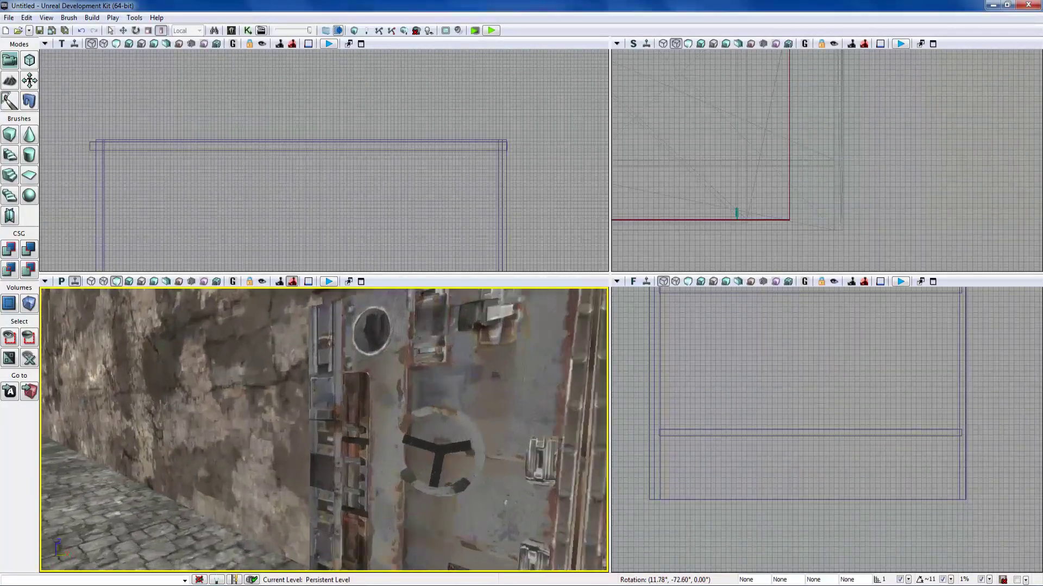
pyautogui.moveTo(370, 461); pyautogui.dragTo(408, 476, button='right')
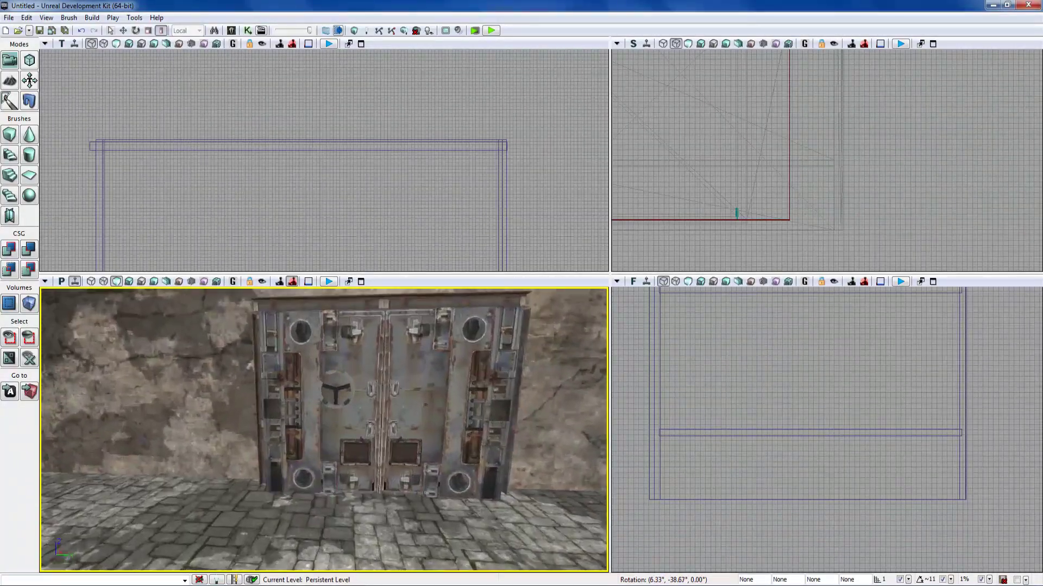
pyautogui.moveTo(391, 478); pyautogui.dragTo(486, 477, button='right')
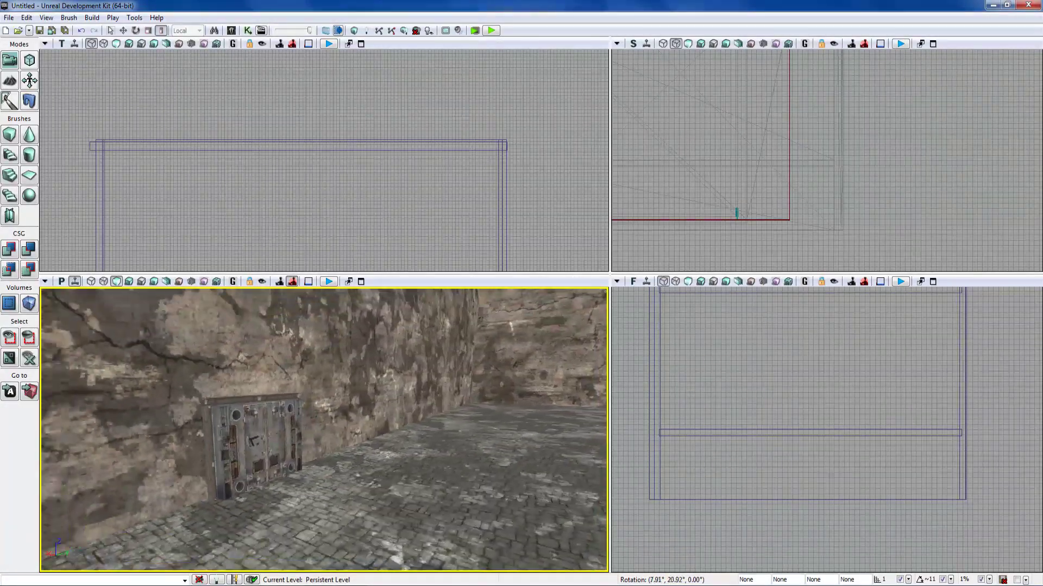
pyautogui.moveTo(324, 429); pyautogui.dragTo(488, 423, button='right')
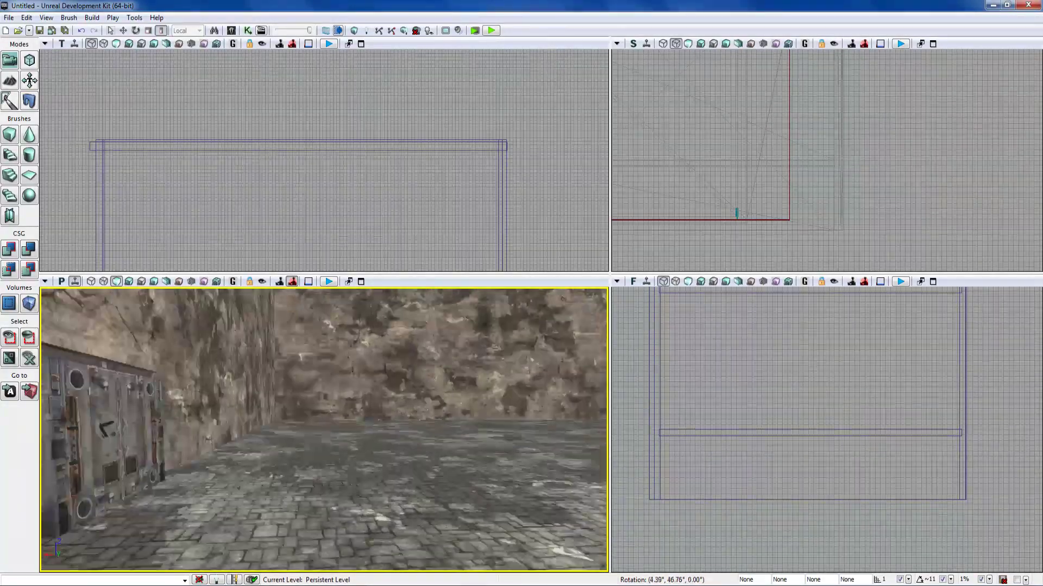
pyautogui.moveTo(324, 429); pyautogui.dragTo(263, 441, button='right')
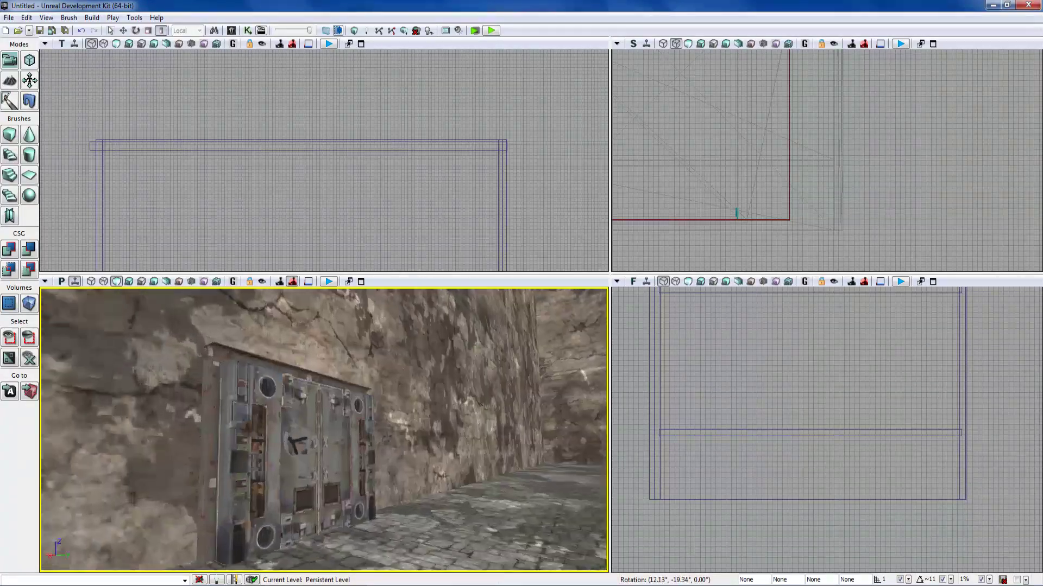
pyautogui.moveTo(324, 429); pyautogui.dragTo(375, 455, button='right')
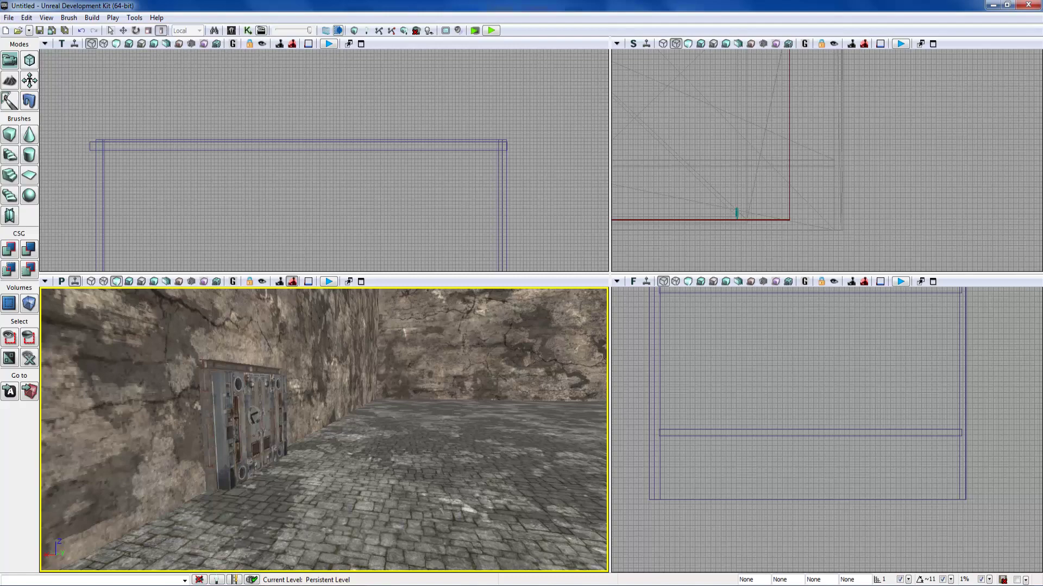
pyautogui.moveTo(324, 428); pyautogui.dragTo(272, 513, button='right')
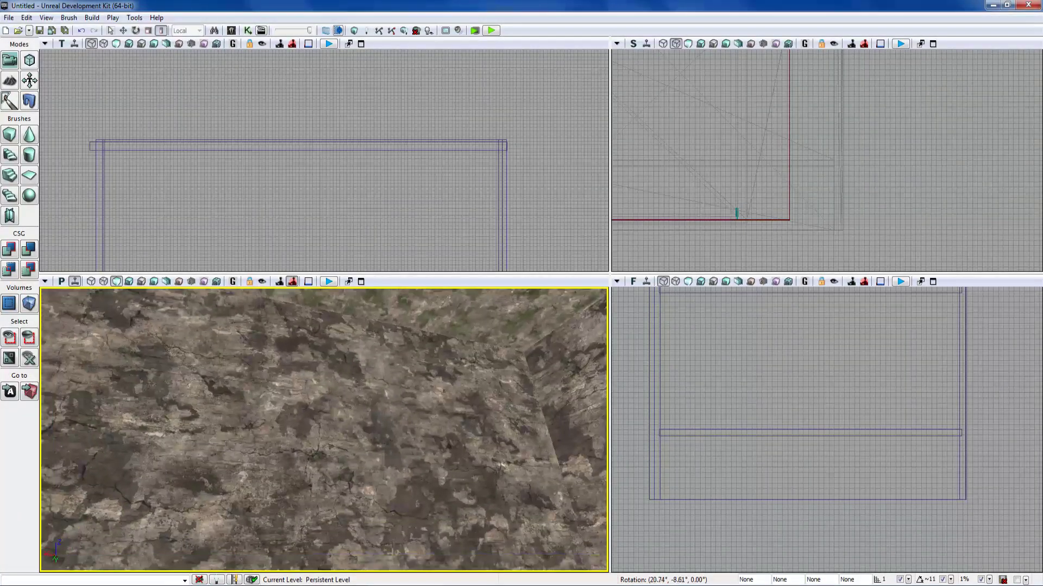
pyautogui.moveTo(271, 513); pyautogui.dragTo(255, 489, button='right')
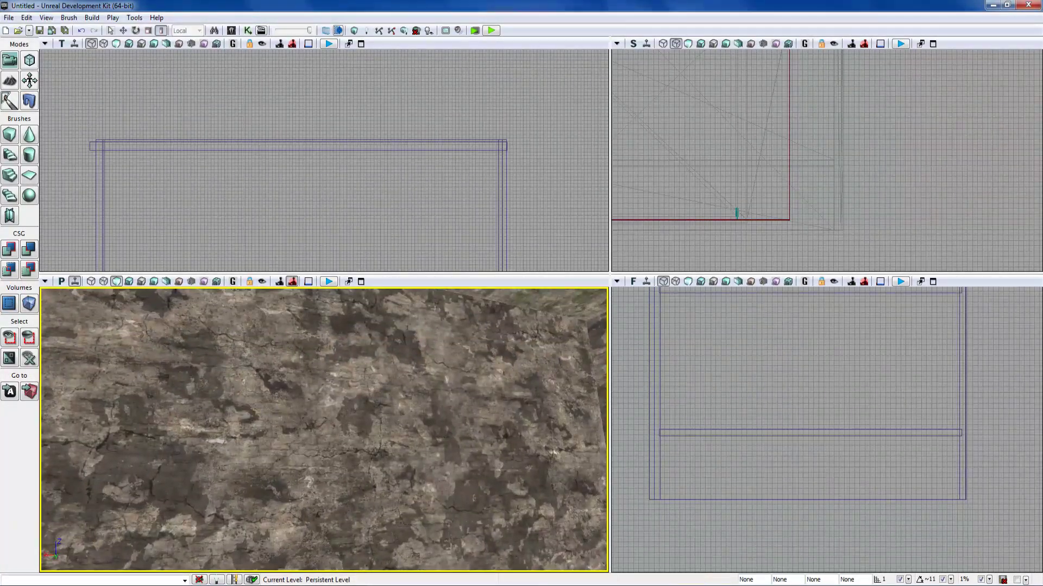
# Place the S_HU_Supports_SM_Simplebeam01 static mesh from the Content Browser on the upper wall and close the browser
pyautogui.click(230, 30)
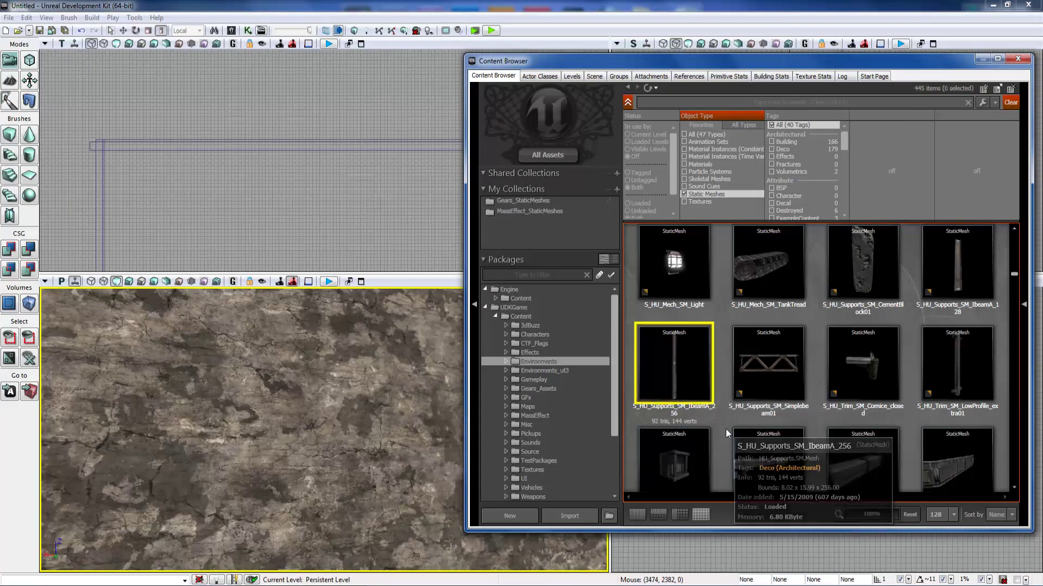
pyautogui.scroll(-2, 726, 430)
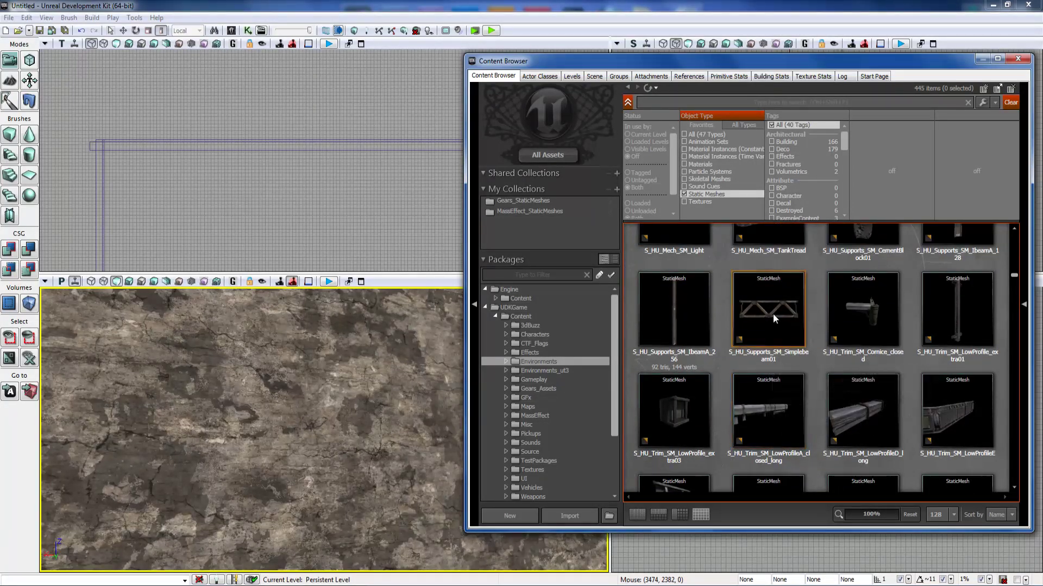
pyautogui.click(773, 318)
pyautogui.moveTo(781, 312); pyautogui.dragTo(369, 403)
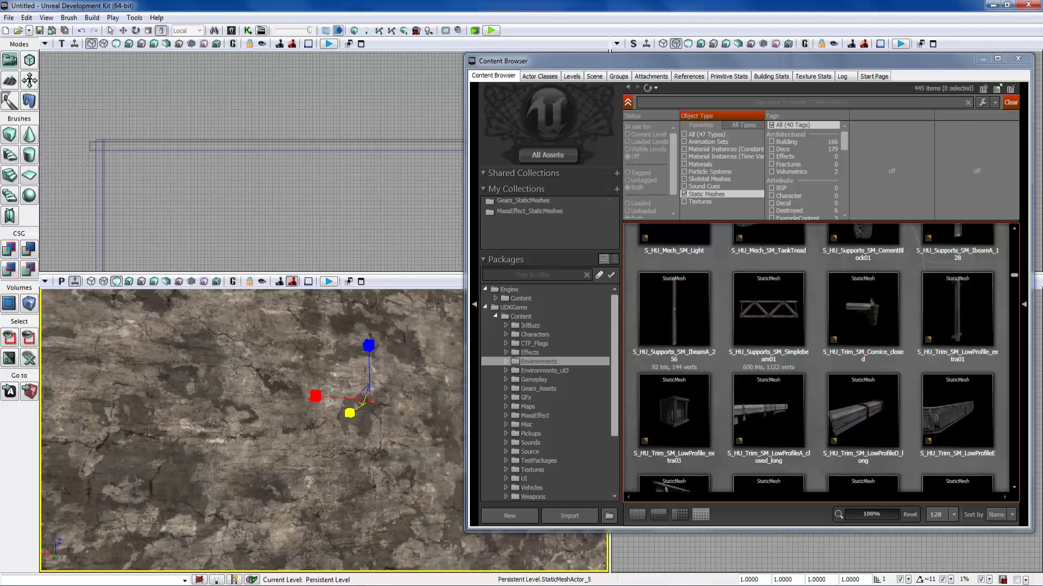
pyautogui.click(1025, 62)
# Move the Simplebeam01 truss out from the wall and adjust its position near the room's corner
pyautogui.moveTo(614, 414); pyautogui.dragTo(643, 413, button='right')
pyautogui.moveTo(565, 416); pyautogui.dragTo(634, 421, button='right')
pyautogui.press('space')
pyautogui.moveTo(211, 378); pyautogui.dragTo(269, 377)
pyautogui.moveTo(269, 377)
pyautogui.mouseDown(button='right')
pyautogui.moveTo(280, 325)
pyautogui.moveTo(269, 392)
pyautogui.mouseUp(button='right')
pyautogui.moveTo(328, 372); pyautogui.dragTo(327, 362)
pyautogui.moveTo(327, 363)
pyautogui.mouseDown(button='right')
pyautogui.moveTo(320, 326)
pyautogui.moveTo(321, 388)
pyautogui.moveTo(325, 376)
pyautogui.mouseUp(button='right')
# Rotate the Simplebeam01 truss by -90° about its vertical axis
pyautogui.press('space')
pyautogui.moveTo(347, 408); pyautogui.dragTo(356, 409)
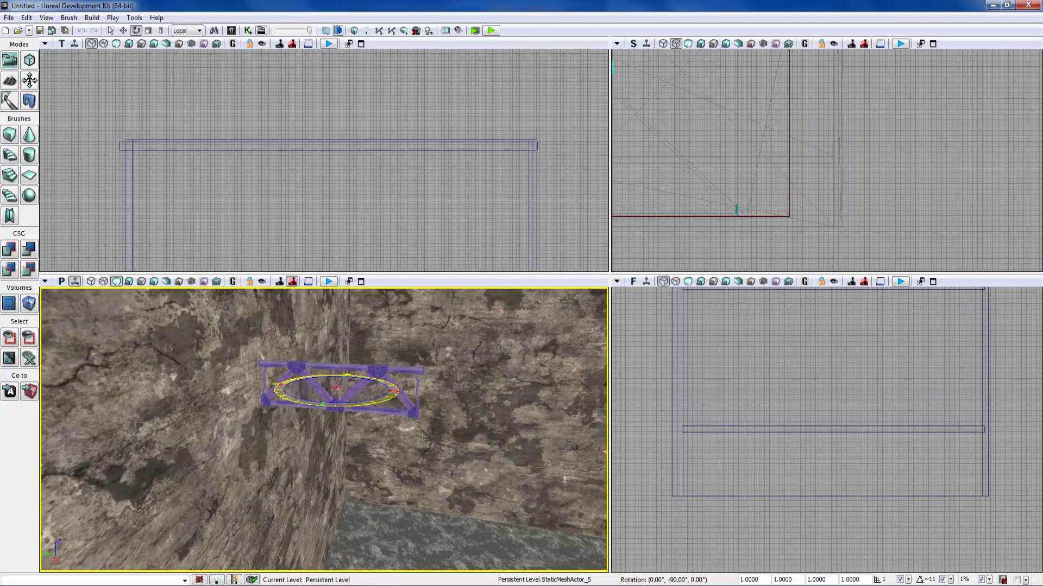
pyautogui.moveTo(336, 405); pyautogui.dragTo(334, 405)
pyautogui.moveTo(334, 396); pyautogui.dragTo(279, 393, button='right')
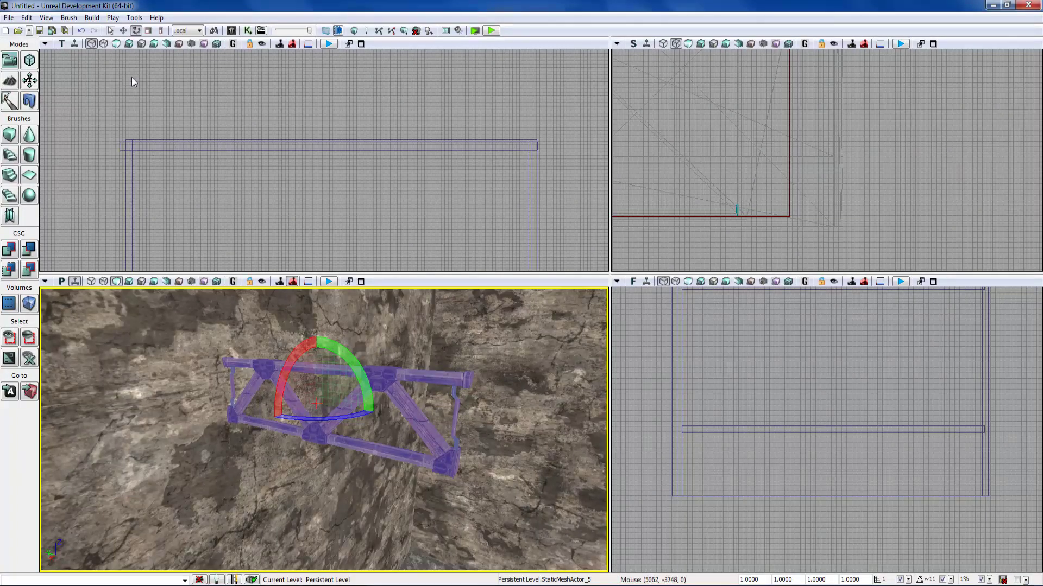
# Scale the Simplebeam01 truss up uniformly to 2.4317
pyautogui.click(148, 31)
pyautogui.moveTo(317, 343); pyautogui.dragTo(317, 294)
pyautogui.moveTo(316, 294); pyautogui.dragTo(358, 293, button='right')
# Move the enlarged truss sideways into position against the wall
pyautogui.press('space')
pyautogui.moveTo(304, 418)
pyautogui.mouseDown(button='right')
pyautogui.moveTo(348, 416)
pyautogui.moveTo(312, 418)
pyautogui.mouseUp(button='right')
pyautogui.moveTo(285, 430); pyautogui.dragTo(405, 428)
pyautogui.moveTo(405, 428)
pyautogui.mouseDown(button='right')
pyautogui.moveTo(462, 424)
pyautogui.moveTo(391, 435)
pyautogui.mouseUp(button='right')
# Duplicate the truss along its length and fine-tune its position so the two trusses meet end to end
pyautogui.keyDown('alt'); pyautogui.moveTo(177, 426); pyautogui.dragTo(537, 443); pyautogui.keyUp('alt')
pyautogui.moveTo(537, 442); pyautogui.dragTo(559, 461, button='right')
pyautogui.moveTo(516, 435); pyautogui.dragTo(514, 441)
pyautogui.moveTo(493, 407); pyautogui.dragTo(495, 408)
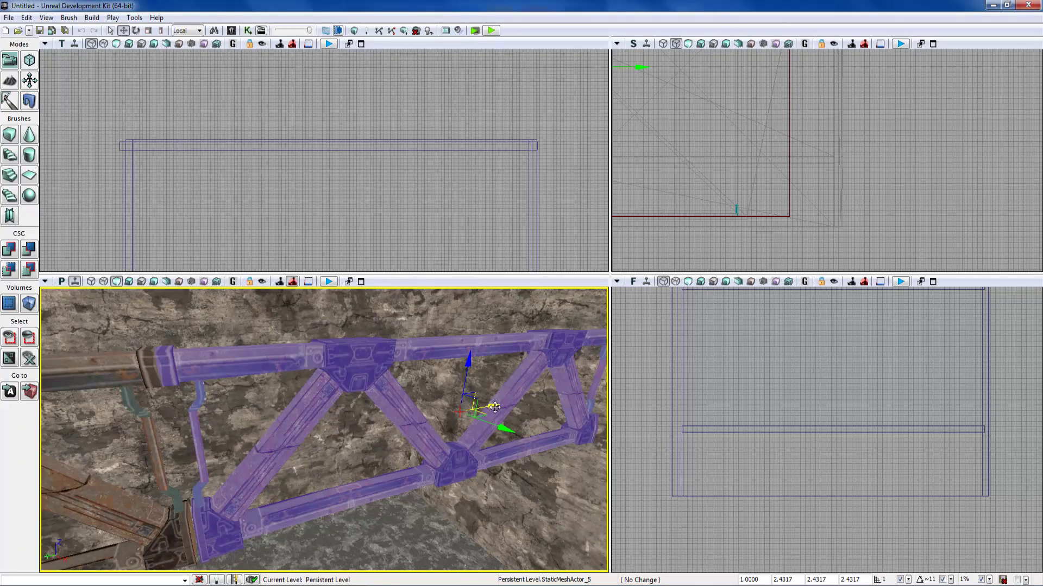
# Fine-tune the end truss's position along the row so its joint with the neighbouring truss closes cleanly
pyautogui.moveTo(493, 407); pyautogui.dragTo(494, 408)
pyautogui.moveTo(493, 407); pyautogui.dragTo(436, 375, button='right')
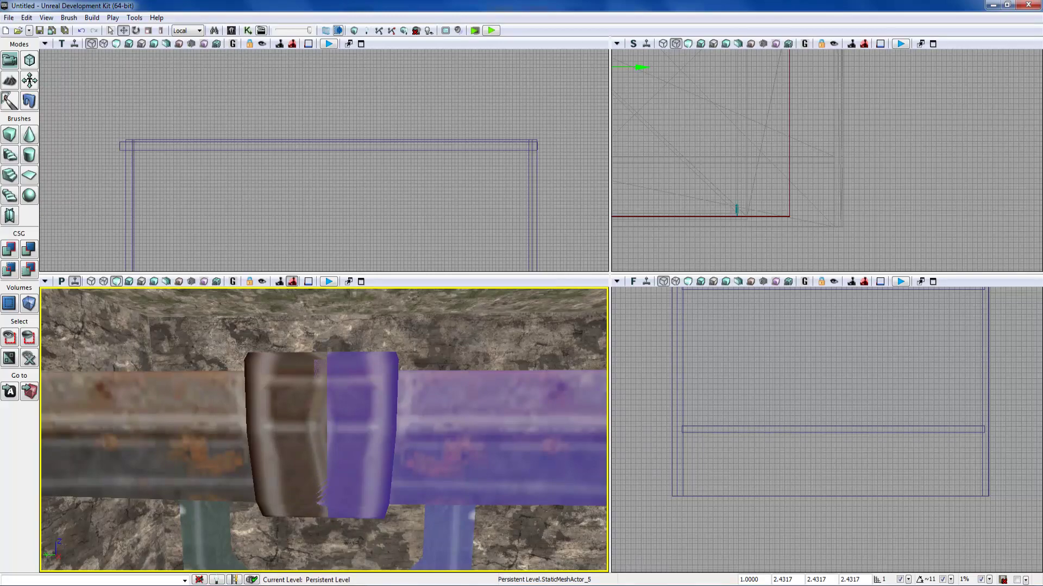
pyautogui.moveTo(434, 374); pyautogui.dragTo(433, 435, button='right')
pyautogui.moveTo(388, 404)
pyautogui.mouseDown(button='right')
pyautogui.moveTo(437, 412)
pyautogui.moveTo(380, 409)
pyautogui.mouseUp(button='right')
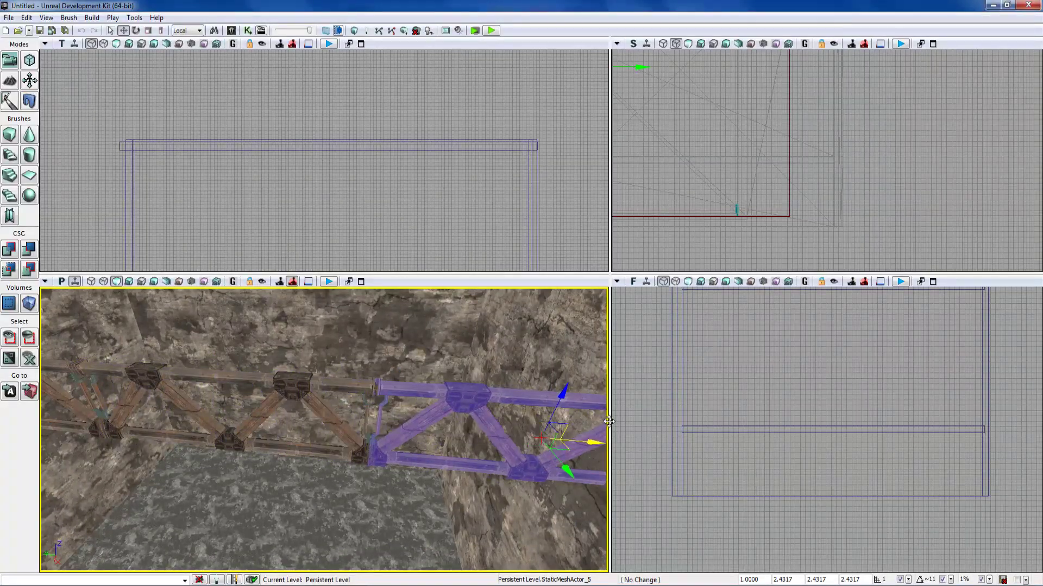
pyautogui.moveTo(567, 432); pyautogui.dragTo(639, 404, button='right')
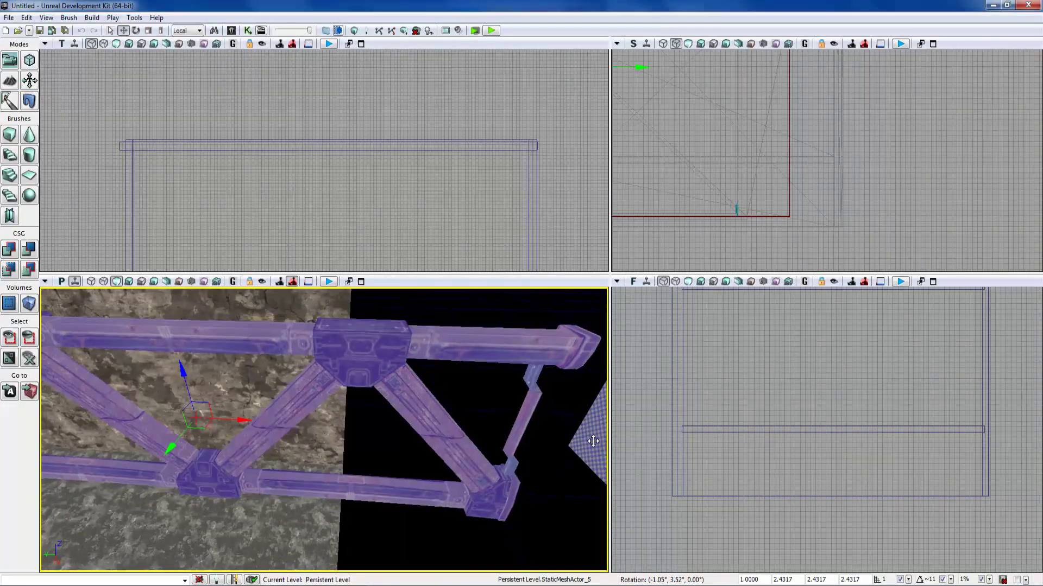
pyautogui.moveTo(625, 419); pyautogui.dragTo(544, 427, button='right')
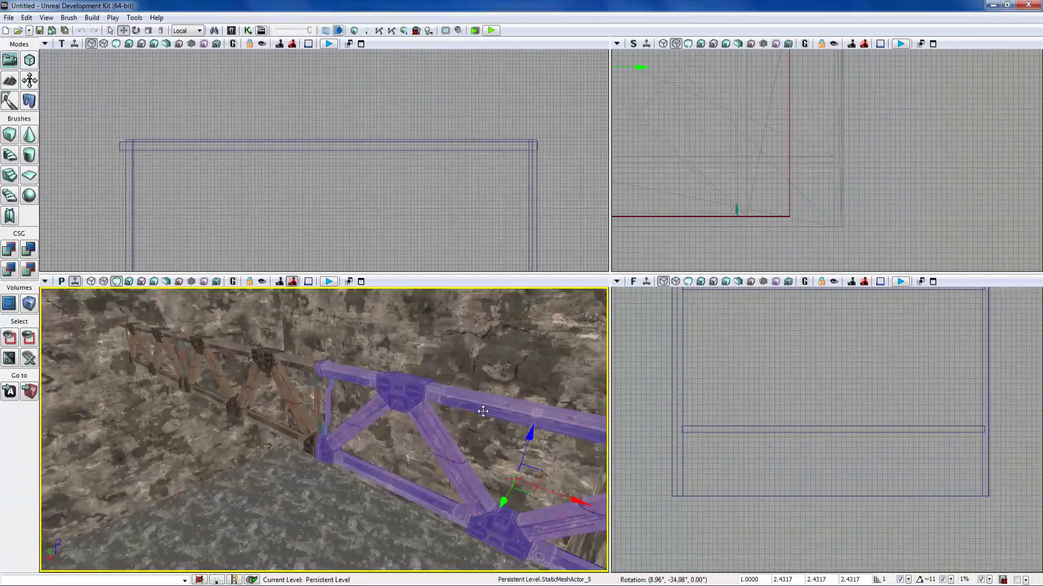
pyautogui.moveTo(473, 411); pyautogui.dragTo(557, 406, button='right')
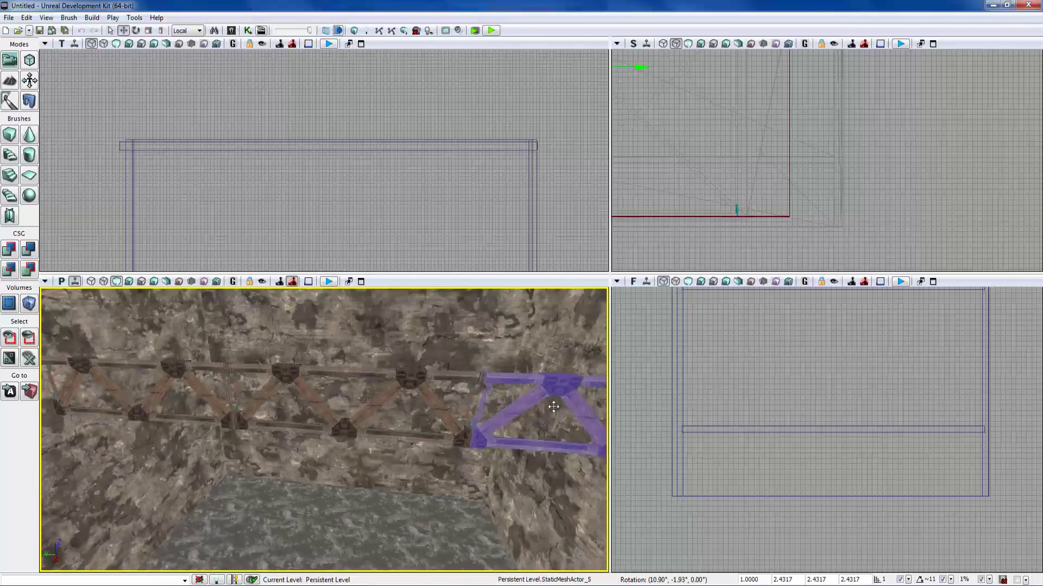
# Select the three end-to-end trusses and duplicate the whole row sideways across the room
pyautogui.keyDown('ctrl'); pyautogui.click(400, 377); pyautogui.keyUp('ctrl')
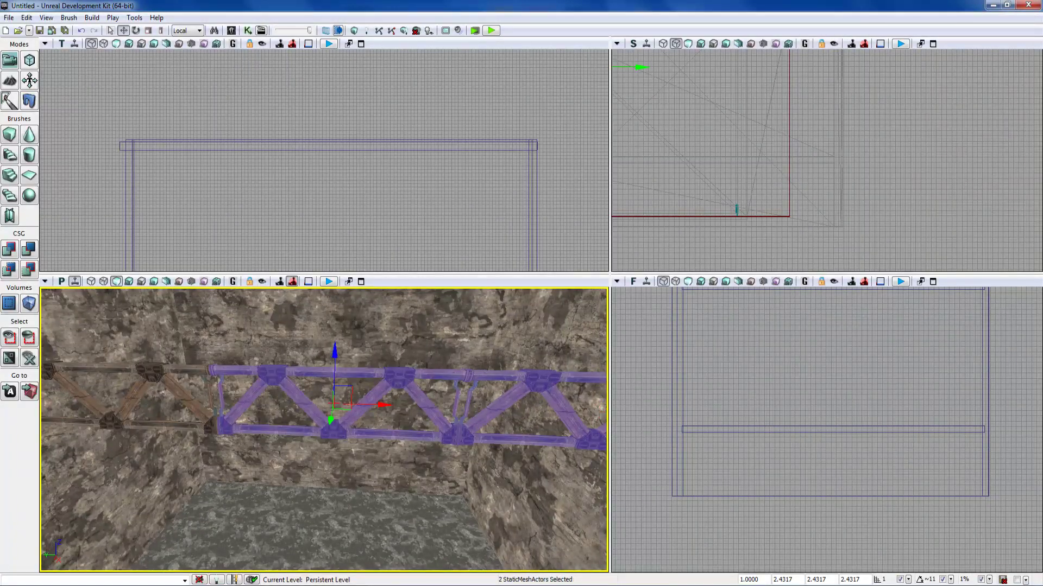
pyautogui.moveTo(217, 391); pyautogui.dragTo(196, 392, button='right')
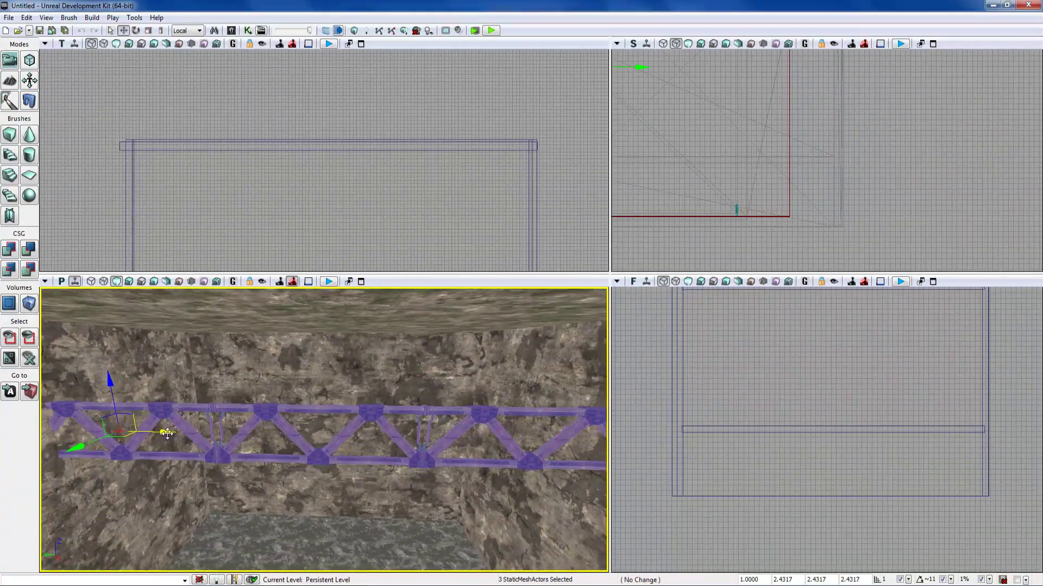
pyautogui.moveTo(326, 429); pyautogui.dragTo(353, 429, button='right')
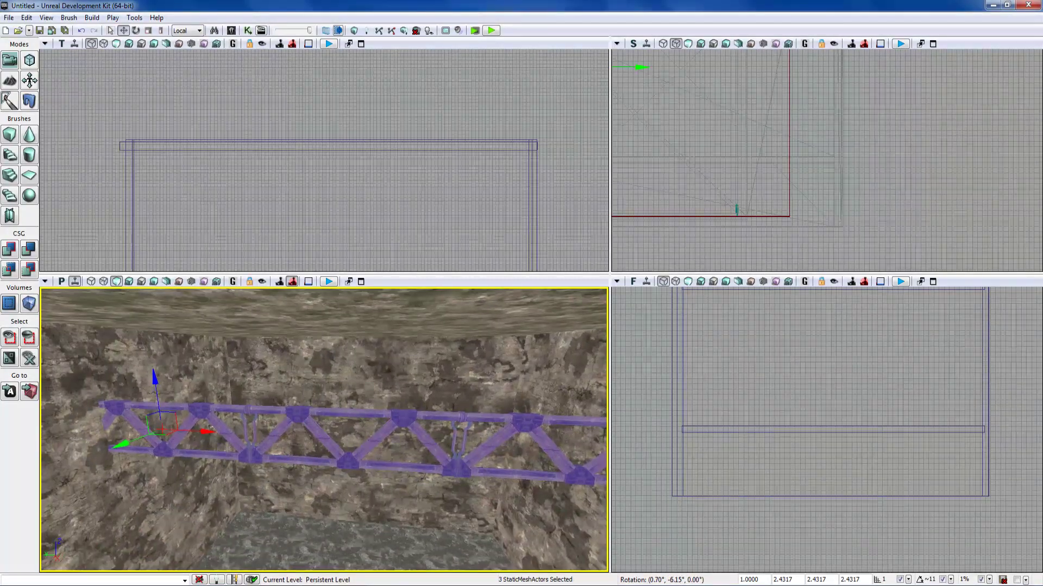
pyautogui.press('w')
pyautogui.press('d')
pyautogui.moveTo(326, 412); pyautogui.dragTo(225, 420, button='right')
pyautogui.keyDown('alt'); pyautogui.moveTo(305, 391); pyautogui.dragTo(286, 389); pyautogui.keyUp('alt')
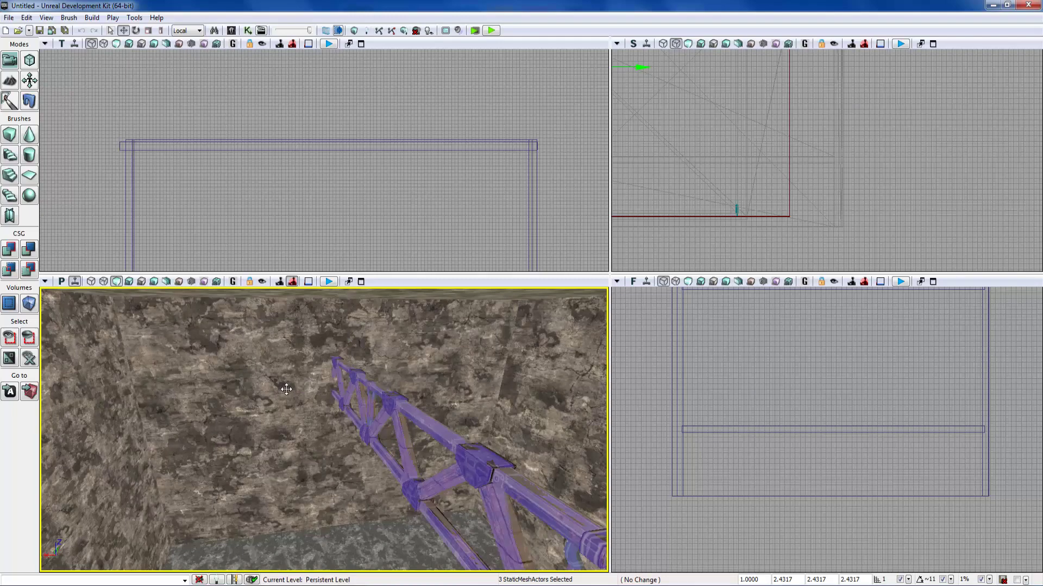
pyautogui.keyDown('alt'); pyautogui.moveTo(170, 402); pyautogui.dragTo(165, 400); pyautogui.keyUp('alt')
pyautogui.moveTo(165, 400); pyautogui.dragTo(396, 437, button='right')
pyautogui.press('a')
pyautogui.moveTo(350, 430); pyautogui.dragTo(525, 481)
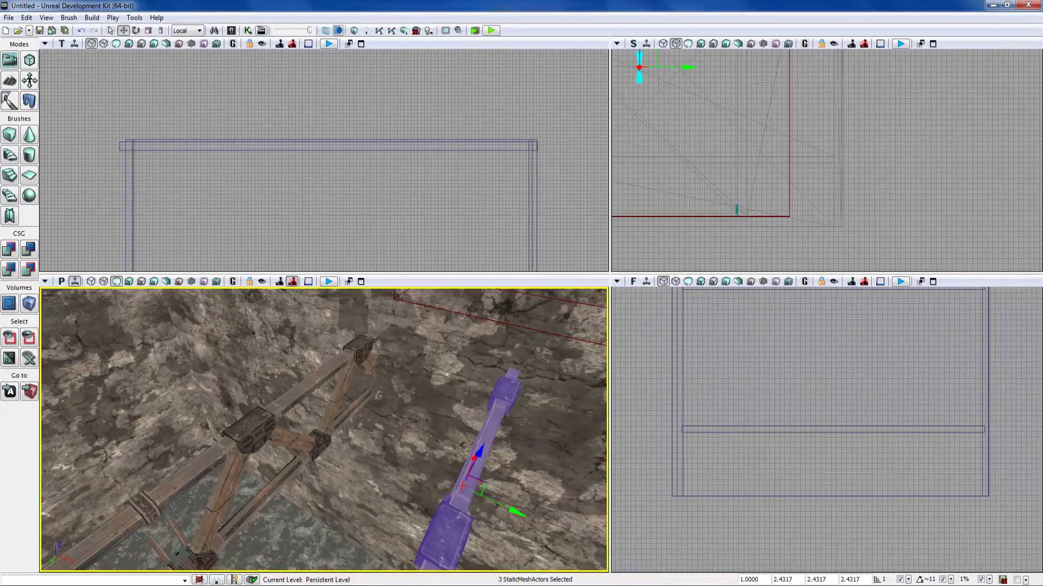
# Move the duplicated truss row farther sideways, away from the original row
pyautogui.moveTo(526, 481); pyautogui.dragTo(598, 480, button='right')
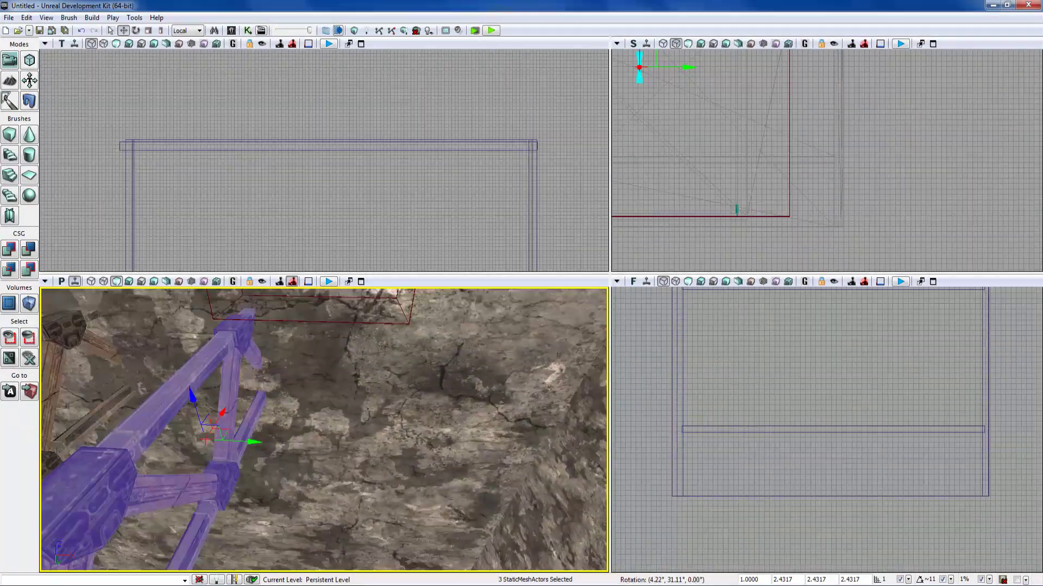
pyautogui.moveTo(384, 453); pyautogui.dragTo(424, 455)
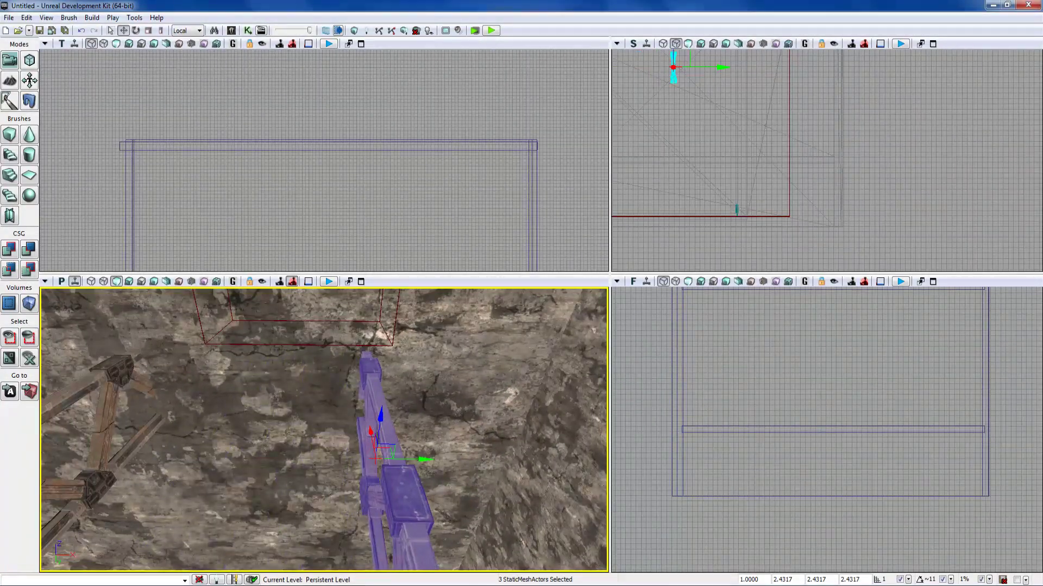
pyautogui.moveTo(424, 455); pyautogui.dragTo(386, 447, button='right')
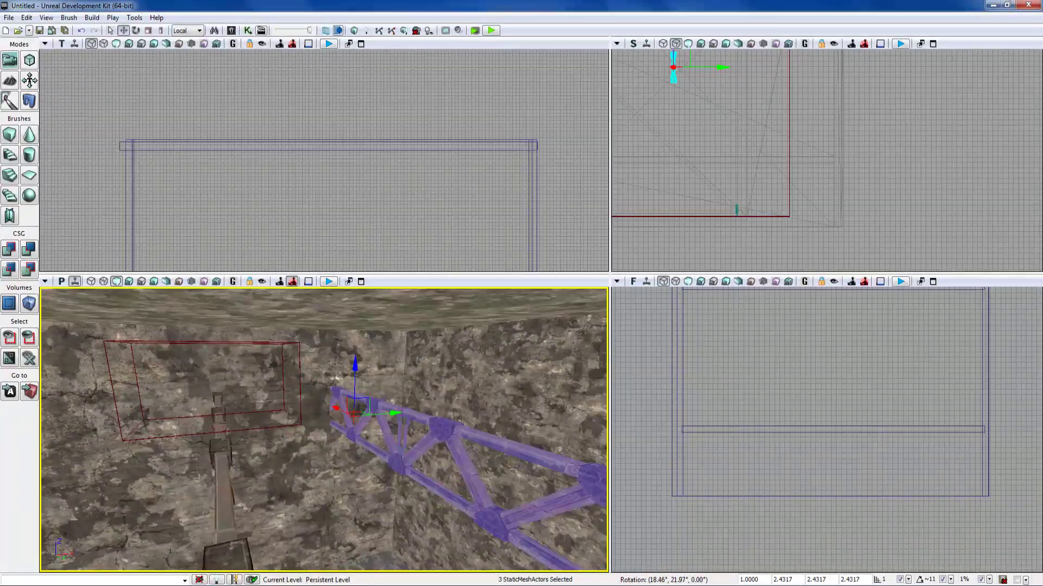
# Duplicate the truss row again on the opposite side of the original to form a third parallel row
pyautogui.keyDown('alt'); pyautogui.moveTo(406, 411); pyautogui.dragTo(182, 461); pyautogui.keyUp('alt')
pyautogui.moveTo(182, 461); pyautogui.dragTo(130, 462, button='right')
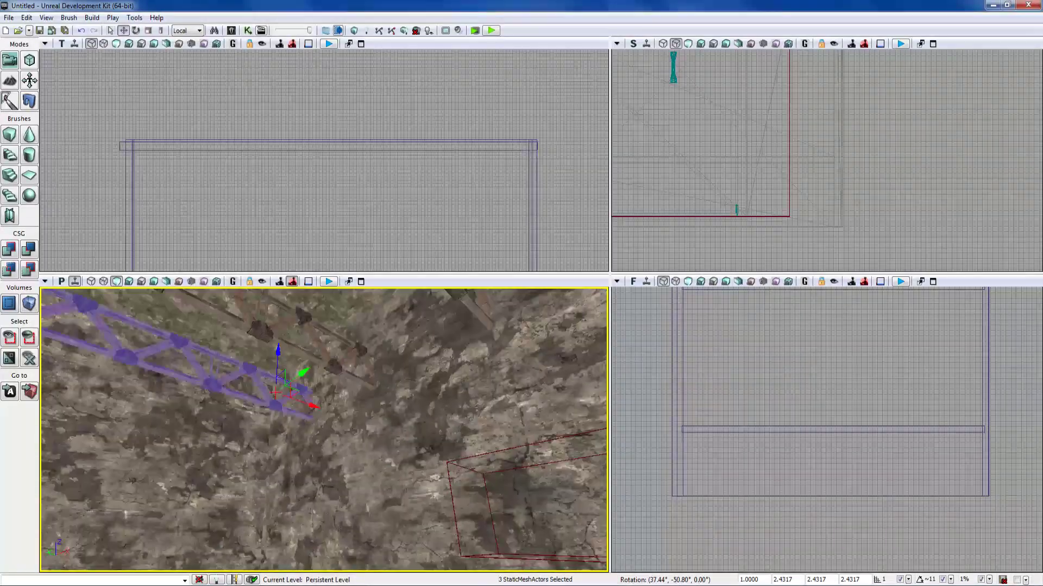
pyautogui.moveTo(324, 418); pyautogui.dragTo(440, 548, button='right')
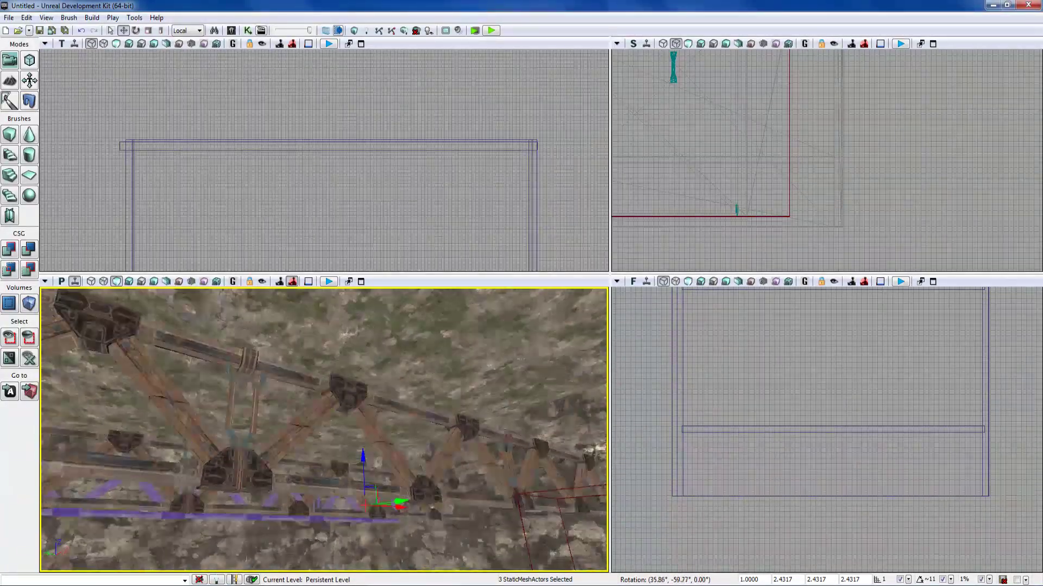
pyautogui.moveTo(324, 429); pyautogui.dragTo(350, 517, button='right')
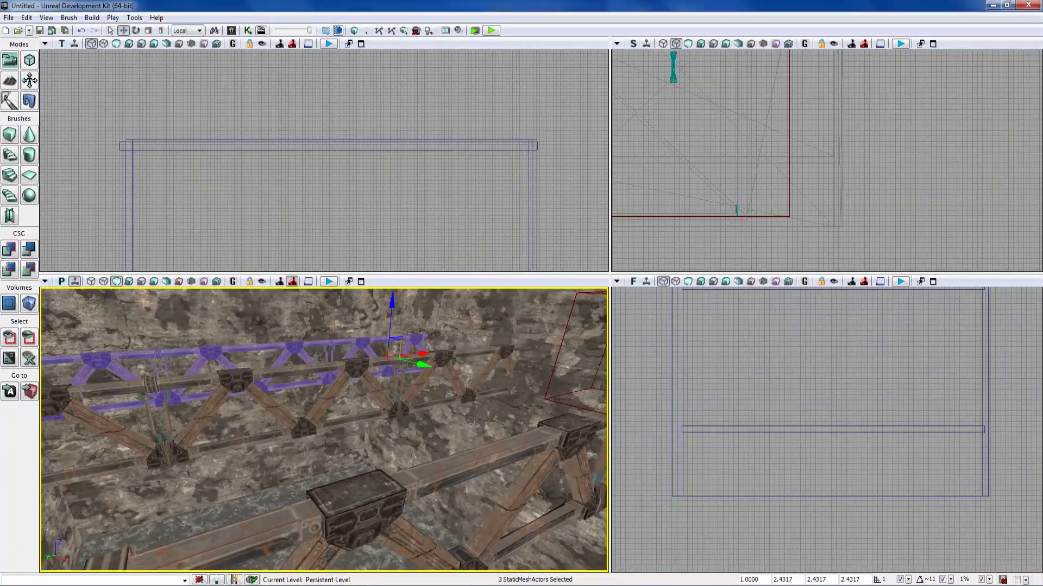
# Select all nine trusses of the three rows and duplicate them straight down as a lower tier
pyautogui.keyDown('ctrl'); pyautogui.click(301, 370); pyautogui.keyUp('ctrl')
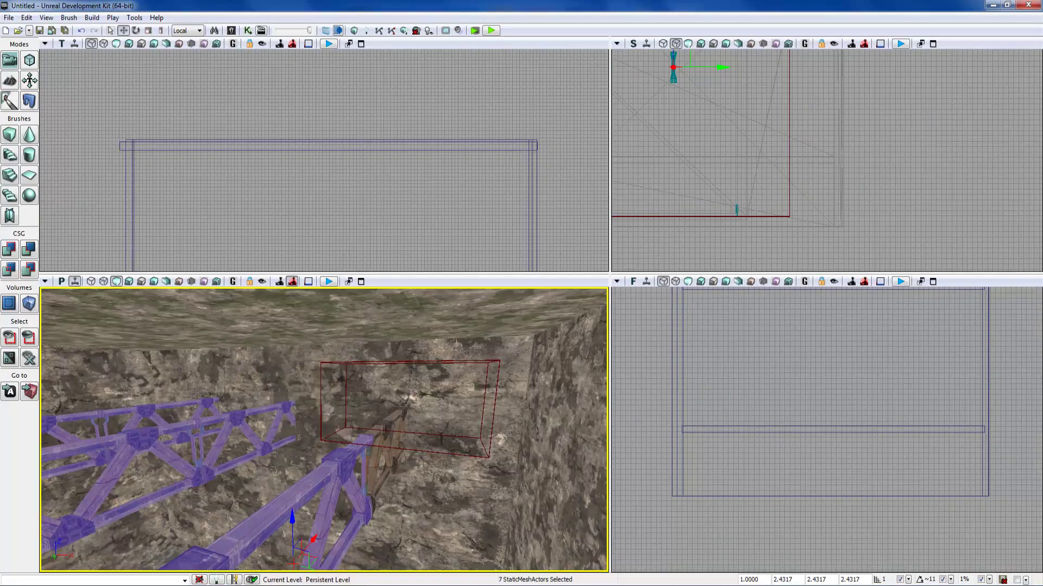
pyautogui.keyDown('ctrl'); pyautogui.click(267, 474); pyautogui.keyUp('ctrl')
pyautogui.moveTo(267, 474); pyautogui.dragTo(196, 477, button='right')
pyautogui.moveTo(267, 474); pyautogui.dragTo(282, 474, button='right')
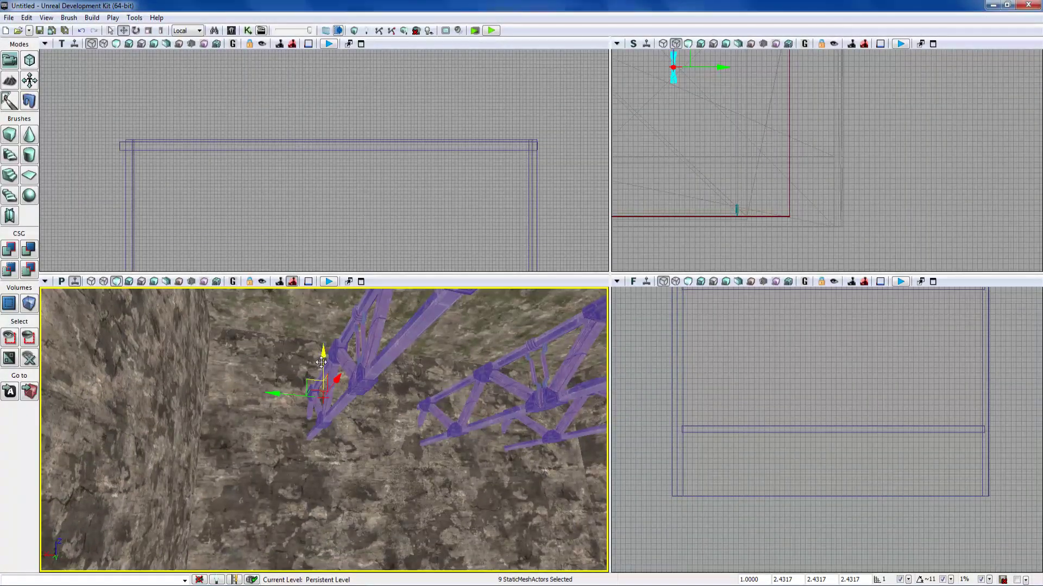
pyautogui.keyDown('alt'); pyautogui.moveTo(322, 356); pyautogui.dragTo(323, 392); pyautogui.keyUp('alt')
pyautogui.moveTo(323, 395); pyautogui.dragTo(486, 390, button='right')
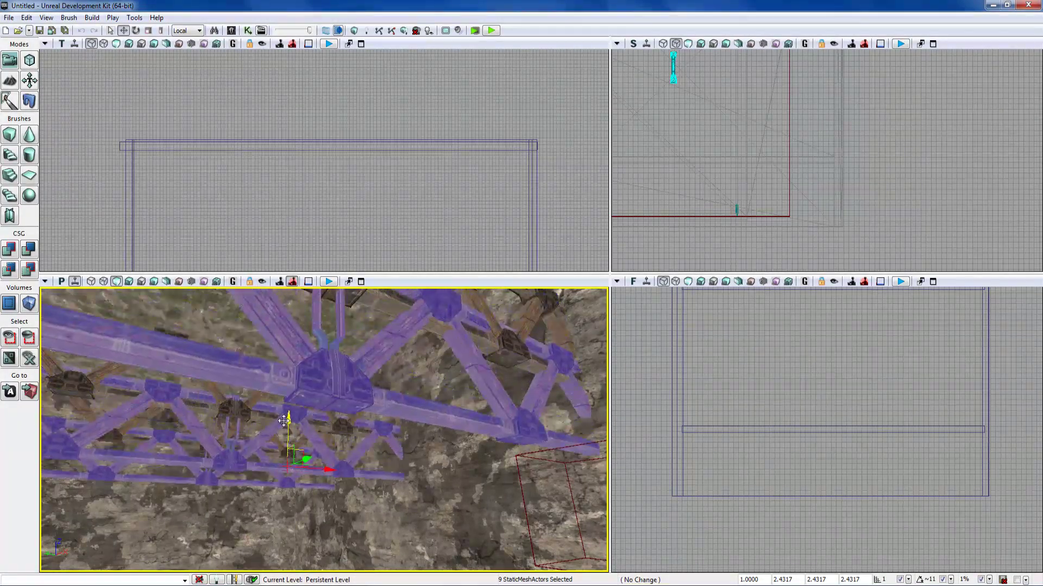
pyautogui.keyDown('alt'); pyautogui.moveTo(276, 460); pyautogui.dragTo(276, 462); pyautogui.keyUp('alt')
# Deselect the trusses and inspect both tiers from inside the room
pyautogui.moveTo(277, 463); pyautogui.dragTo(144, 511, button='right')
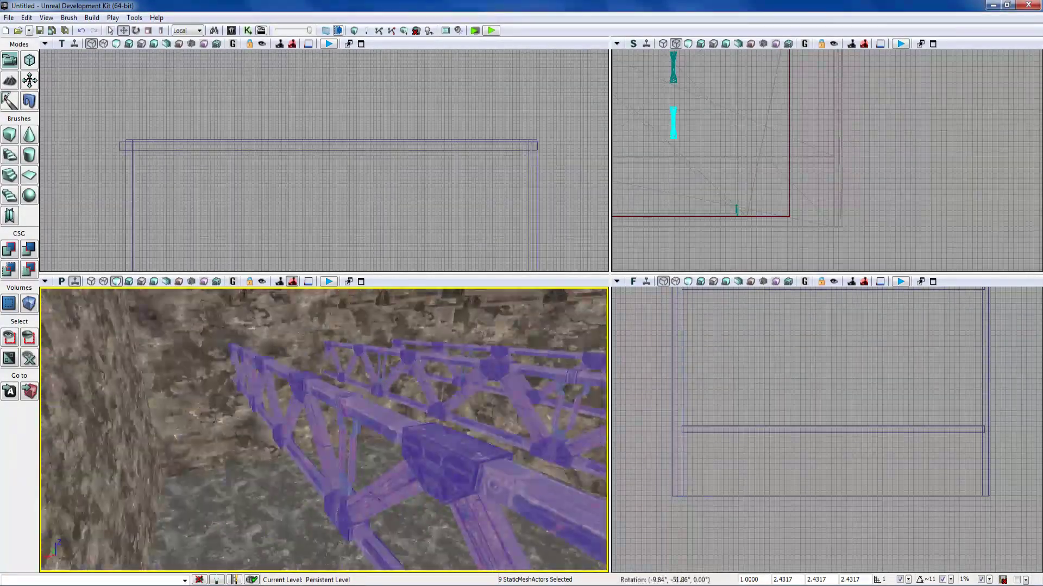
pyautogui.moveTo(323, 429); pyautogui.dragTo(304, 413, button='right')
pyautogui.click(369, 429)
pyautogui.moveTo(369, 429)
pyautogui.mouseDown(button='right')
pyautogui.moveTo(299, 494)
pyautogui.moveTo(325, 451)
pyautogui.moveTo(361, 429)
pyautogui.mouseUp(button='right')
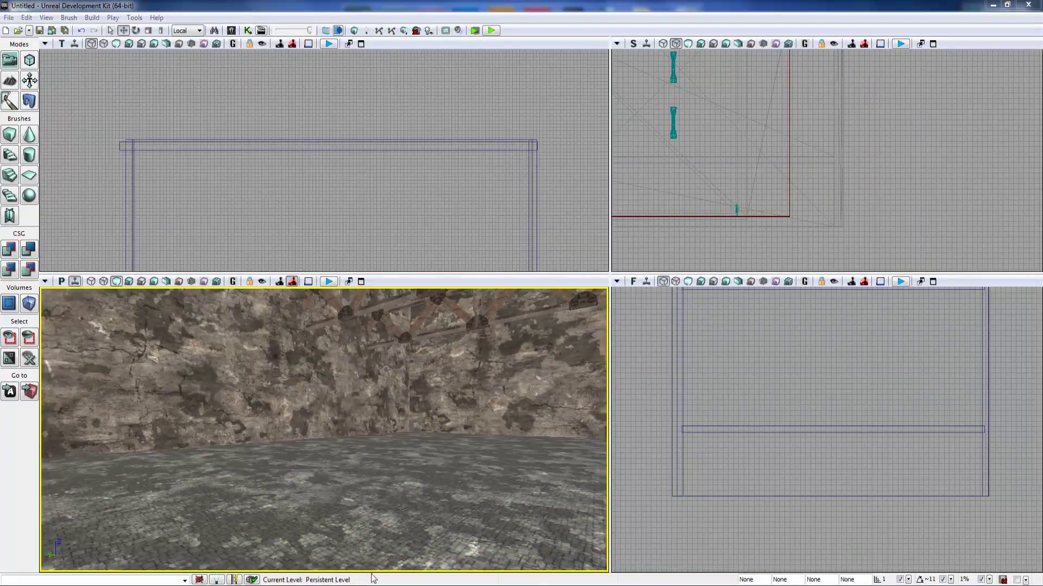
pyautogui.moveTo(323, 429); pyautogui.dragTo(340, 347, button='right')
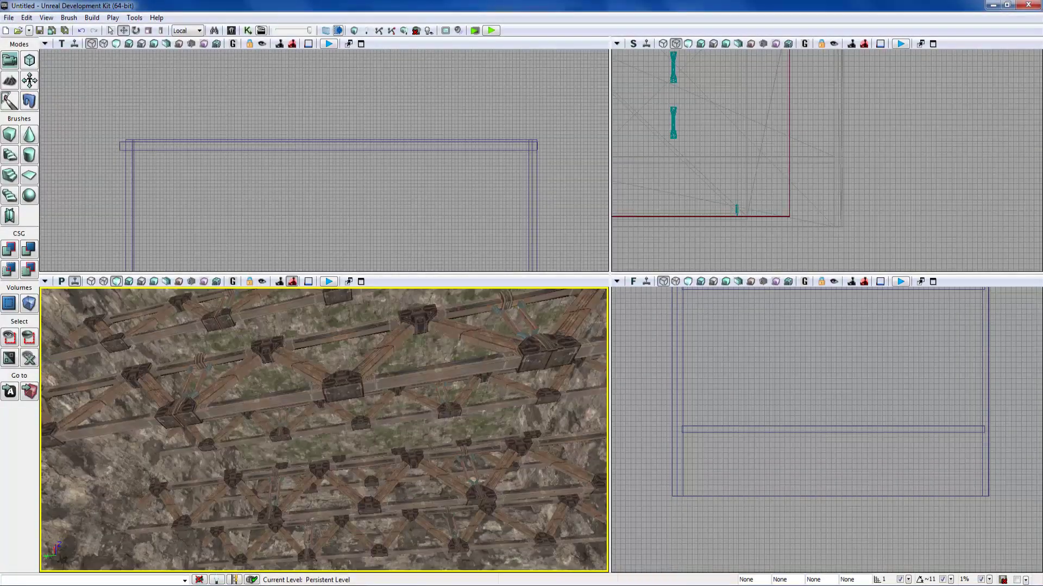
pyautogui.moveTo(323, 429); pyautogui.dragTo(361, 402, button='right')
pyautogui.moveTo(235, 456)
pyautogui.mouseDown(button='right')
pyautogui.moveTo(225, 459)
pyautogui.moveTo(249, 461)
pyautogui.moveTo(252, 478)
pyautogui.moveTo(255, 469)
pyautogui.mouseUp(button='right')
# Browse the static meshes in the Content Browser and preview S_HU_Trim_SM_LowProfileE_long in the Static Mesh Editor
pyautogui.click(232, 31)
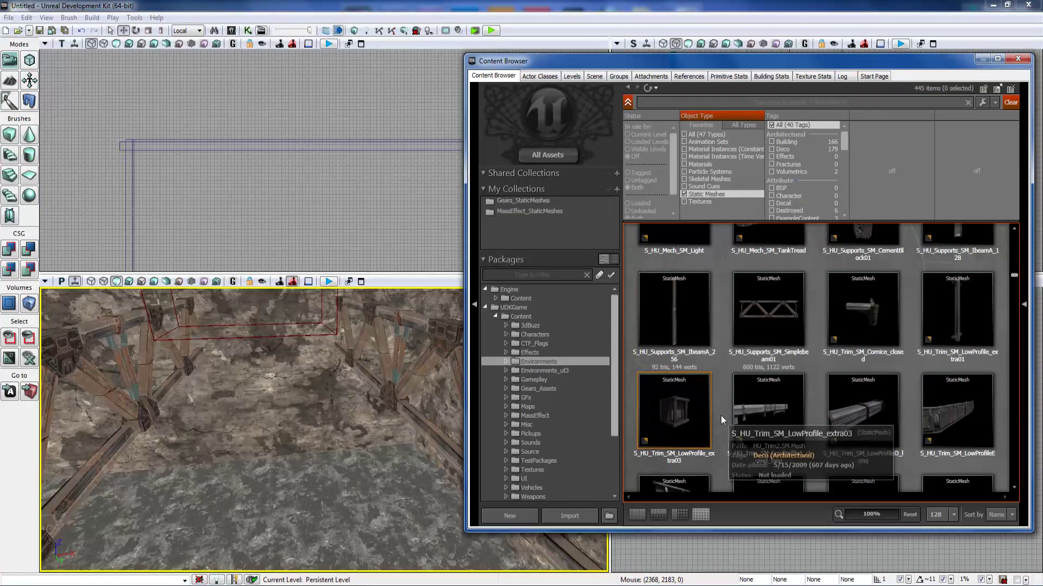
pyautogui.scroll(-1, 721, 416)
pyautogui.click(735, 435)
pyautogui.scroll(-2, 728, 427)
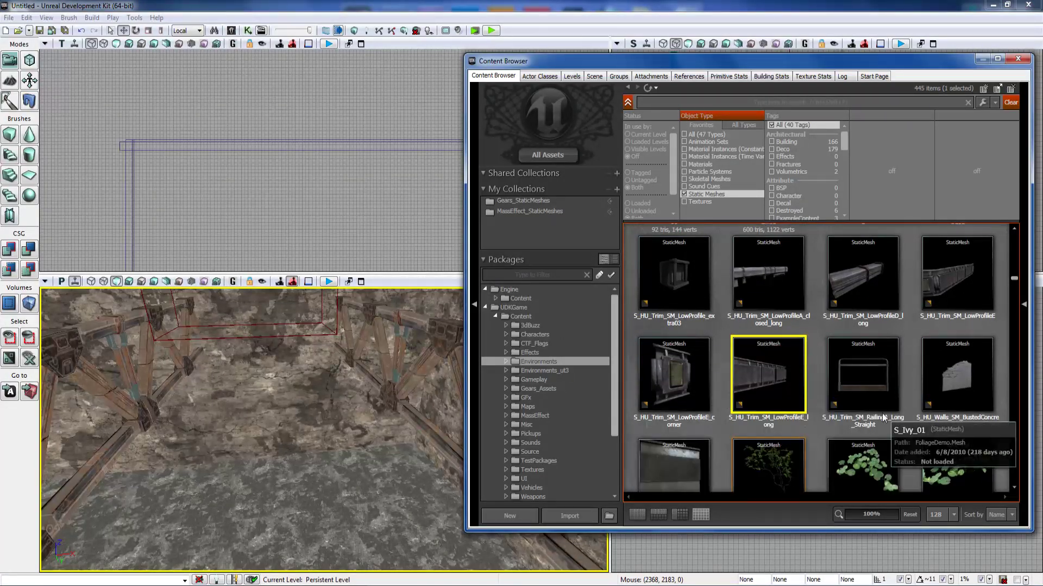
pyautogui.scroll(-4, 849, 423)
pyautogui.scroll(3, 849, 423)
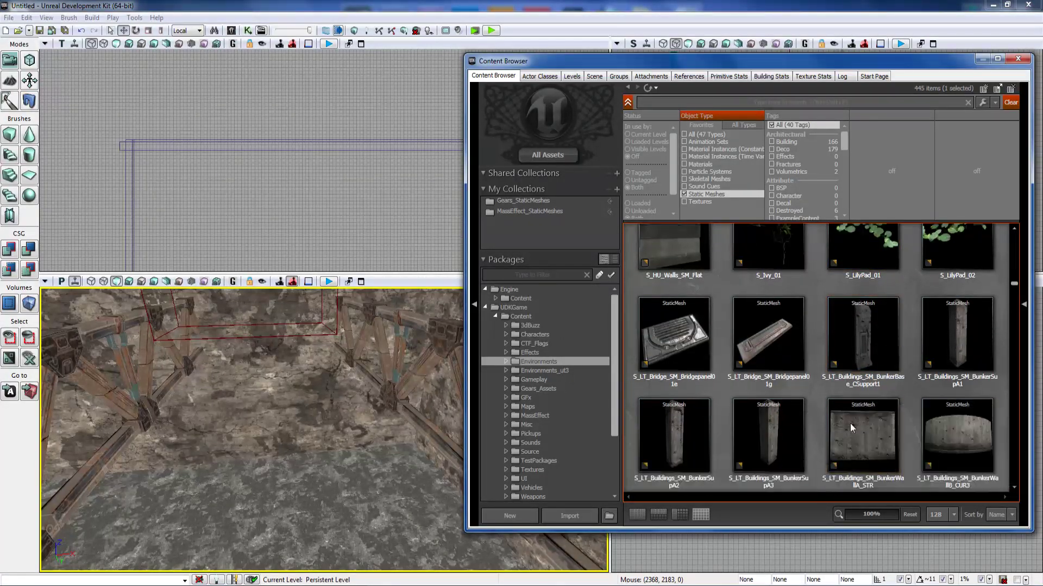
pyautogui.scroll(-1, 820, 393)
pyautogui.scroll(1, 816, 395)
pyautogui.doubleClick(778, 332)
pyautogui.moveTo(149, 239); pyautogui.dragTo(93, 239)
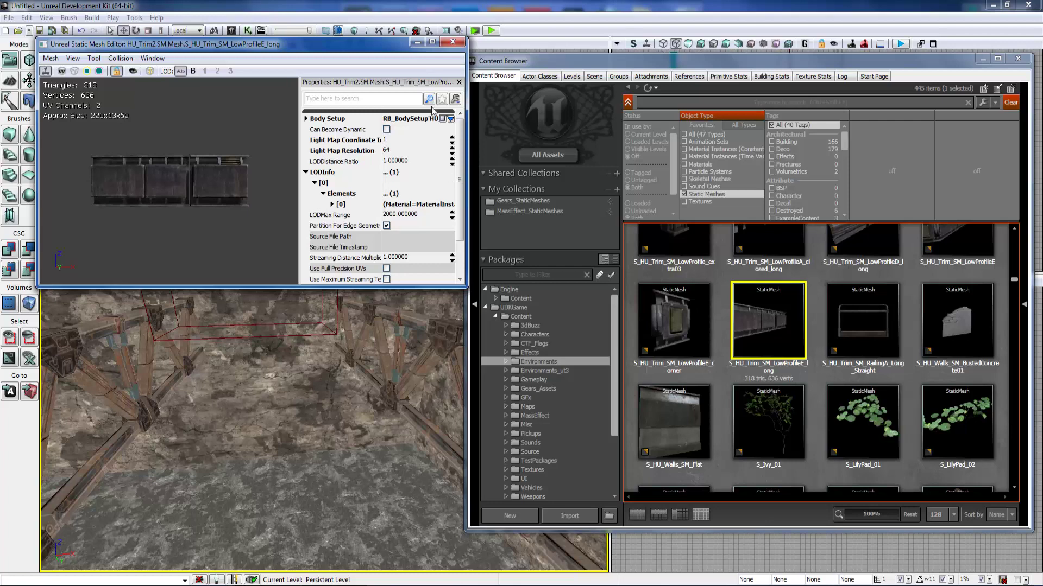
pyautogui.click(452, 42)
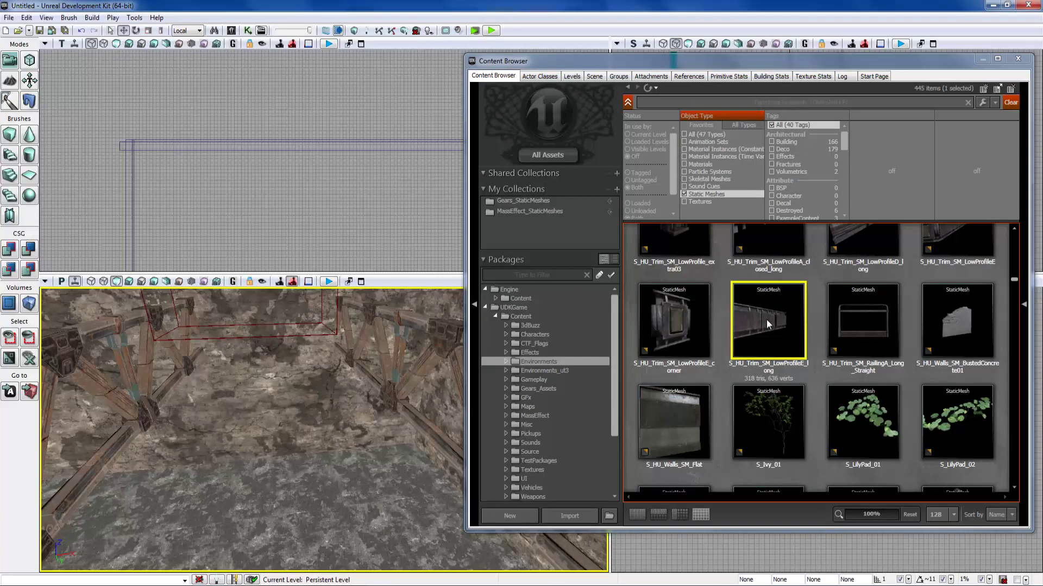
# Browse more of the environment static meshes and preview S_HU_Trim_SM_LowProfileA_closed_long
pyautogui.click(819, 374)
pyautogui.scroll(-10, 819, 375)
pyautogui.scroll(-8, 819, 375)
pyautogui.scroll(-3, 820, 373)
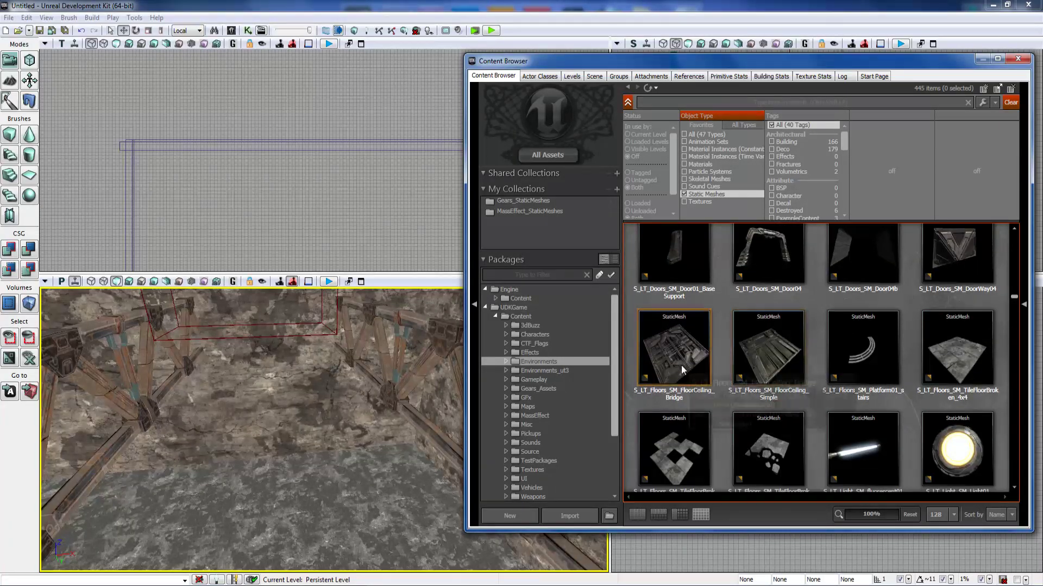
pyautogui.scroll(-4, 816, 386)
pyautogui.scroll(12, 817, 386)
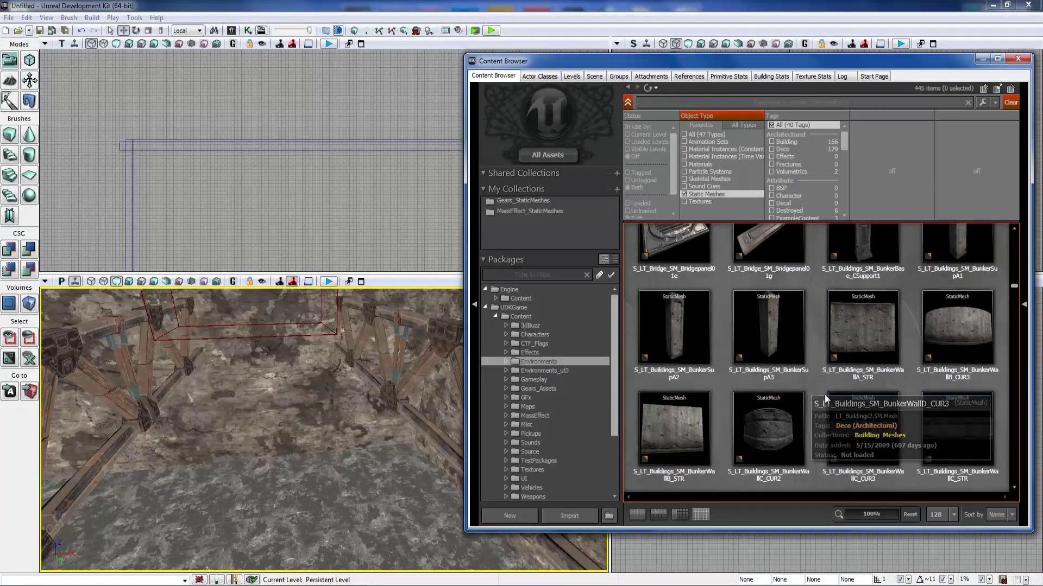
pyautogui.scroll(10, 825, 396)
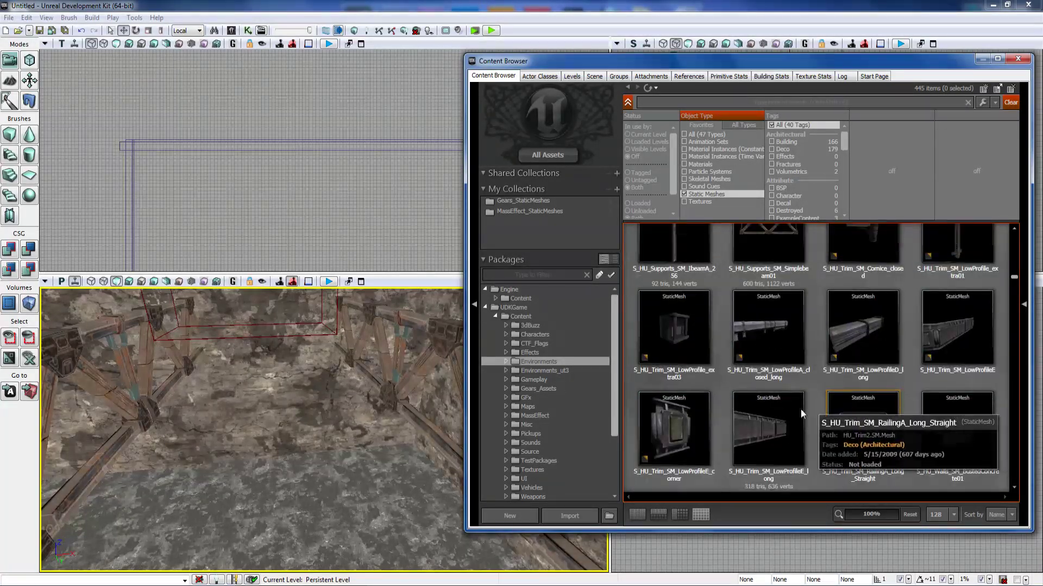
pyautogui.click(790, 342)
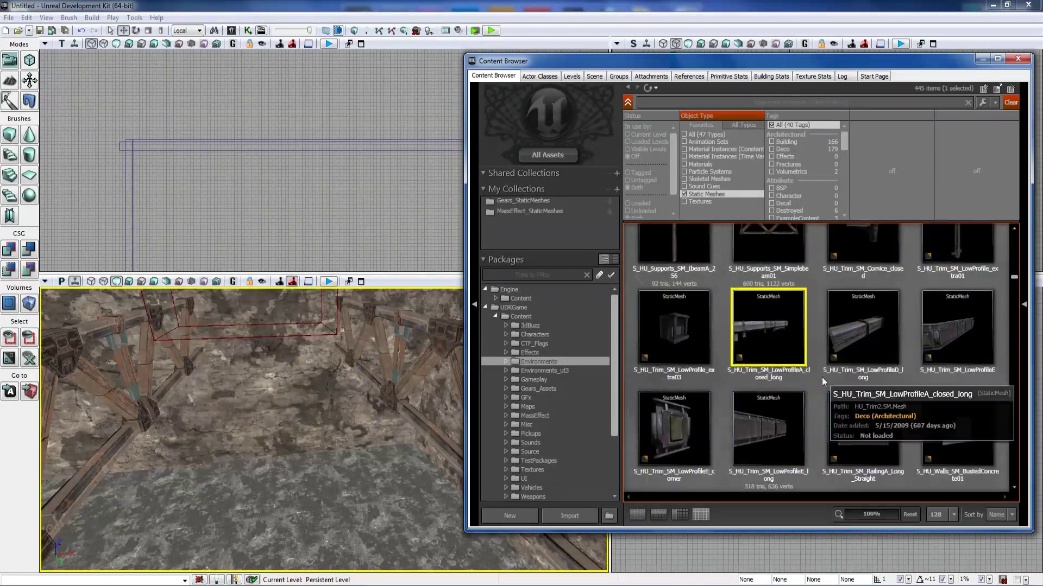
pyautogui.doubleClick(791, 335)
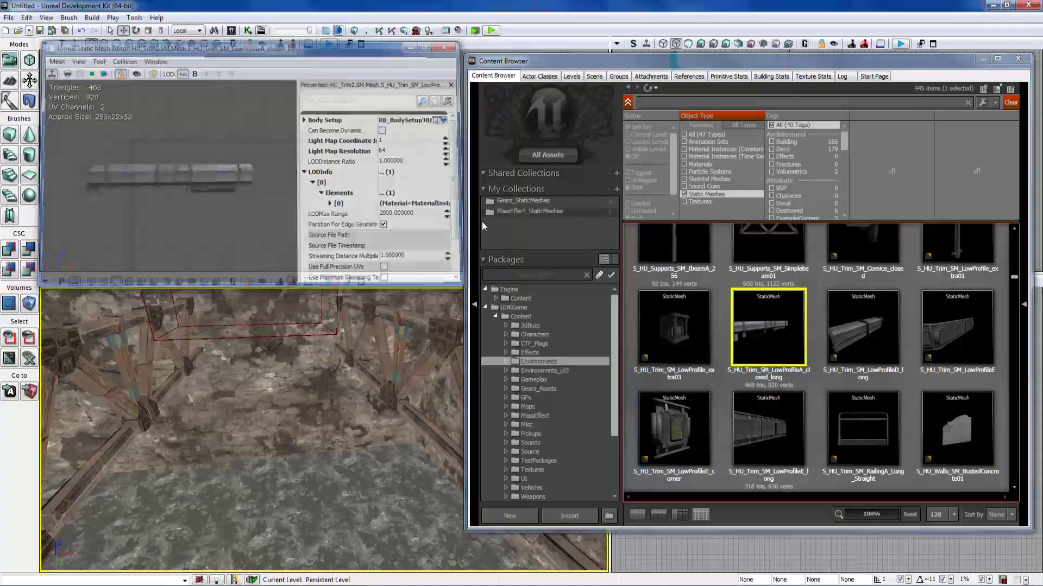
pyautogui.scroll(1, 820, 359)
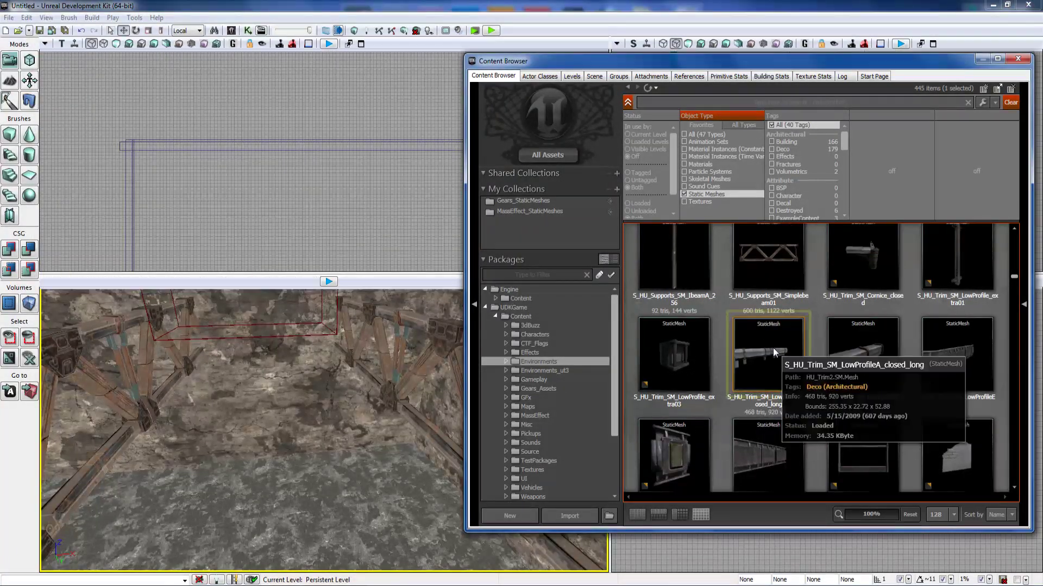
# Place the S_HU_Trim_SM_LowProfileA_closed_long mesh on the wall near the ceiling and close the Content Browser
pyautogui.moveTo(412, 375); pyautogui.dragTo(374, 342, button='right')
pyautogui.moveTo(764, 369); pyautogui.dragTo(269, 384)
pyautogui.click(1018, 59)
pyautogui.moveTo(407, 348); pyautogui.dragTo(380, 364, button='right')
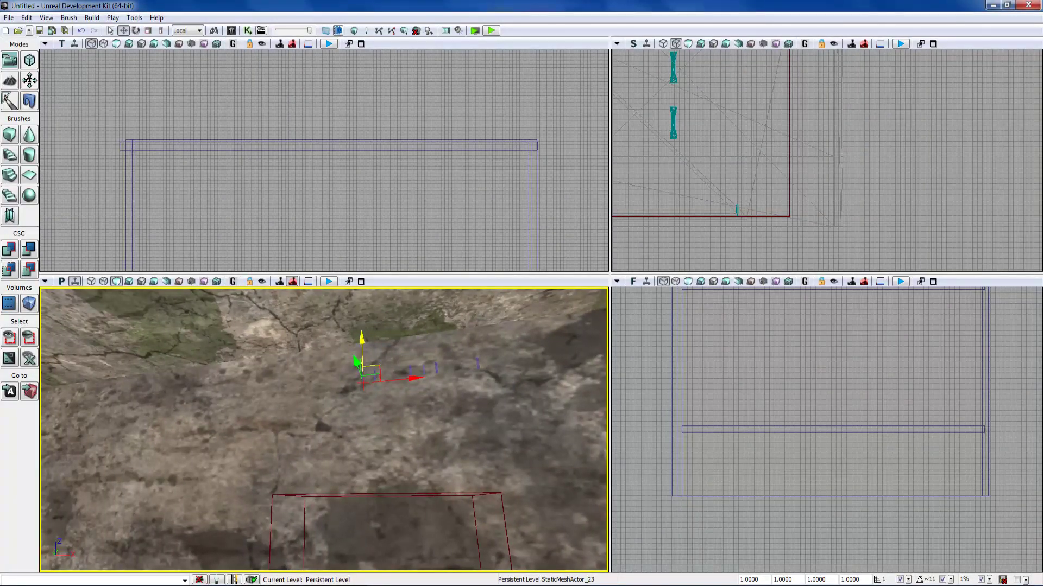
# Rotate the trim piece to line up with the wall
pyautogui.press('space')
pyautogui.moveTo(390, 356)
pyautogui.mouseDown()
pyautogui.moveTo(407, 358)
pyautogui.moveTo(390, 356)
pyautogui.mouseUp()
pyautogui.moveTo(467, 348); pyautogui.dragTo(467, 347)
pyautogui.press('space')
pyautogui.press('space')
# Move the trim piece against the wall, just below the ceiling
pyautogui.moveTo(353, 362)
pyautogui.mouseDown()
pyautogui.moveTo(351, 352)
pyautogui.moveTo(354, 363)
pyautogui.mouseUp()
pyautogui.moveTo(354, 364); pyautogui.dragTo(432, 358, button='right')
pyautogui.moveTo(245, 413); pyautogui.dragTo(244, 413)
pyautogui.click(242, 438)
pyautogui.moveTo(242, 438); pyautogui.dragTo(317, 440, button='right')
pyautogui.click(443, 405)
# Scale the trim piece up uniformly to 3.0705
pyautogui.press('space')
pyautogui.press('space')
pyautogui.moveTo(399, 412); pyautogui.dragTo(454, 409)
pyautogui.moveTo(399, 412); pyautogui.dragTo(467, 410, button='right')
pyautogui.press('space')
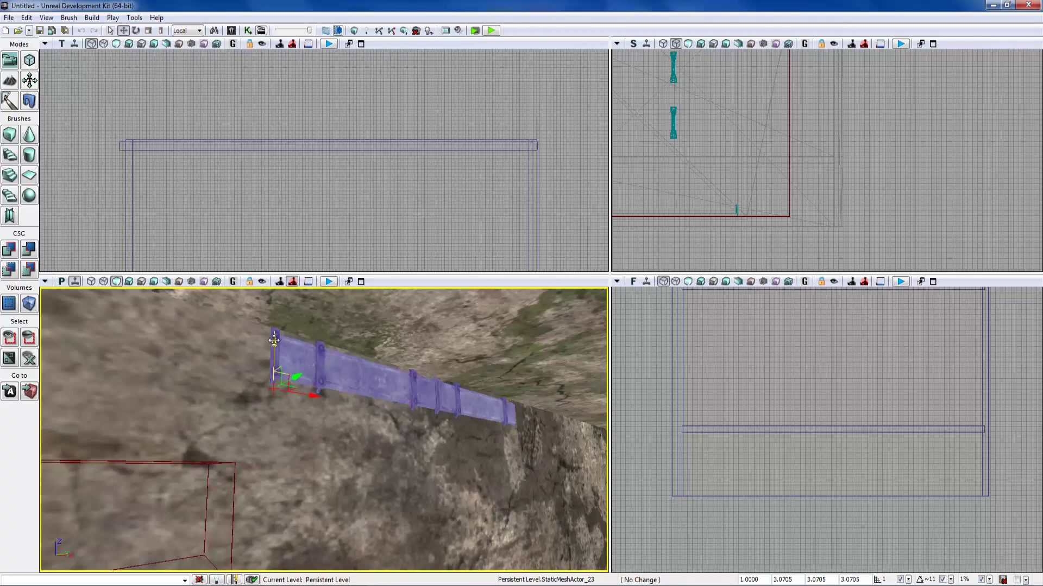
# Duplicate the trim piece and line up the copies end to end along the wall below the ceiling
pyautogui.moveTo(273, 335); pyautogui.dragTo(201, 337, button='right')
pyautogui.keyDown('alt'); pyautogui.moveTo(234, 392); pyautogui.dragTo(463, 395); pyautogui.keyUp('alt')
pyautogui.moveTo(462, 395); pyautogui.dragTo(513, 389, button='right')
pyautogui.moveTo(216, 403); pyautogui.dragTo(409, 401)
pyautogui.moveTo(409, 401); pyautogui.dragTo(378, 405, button='right')
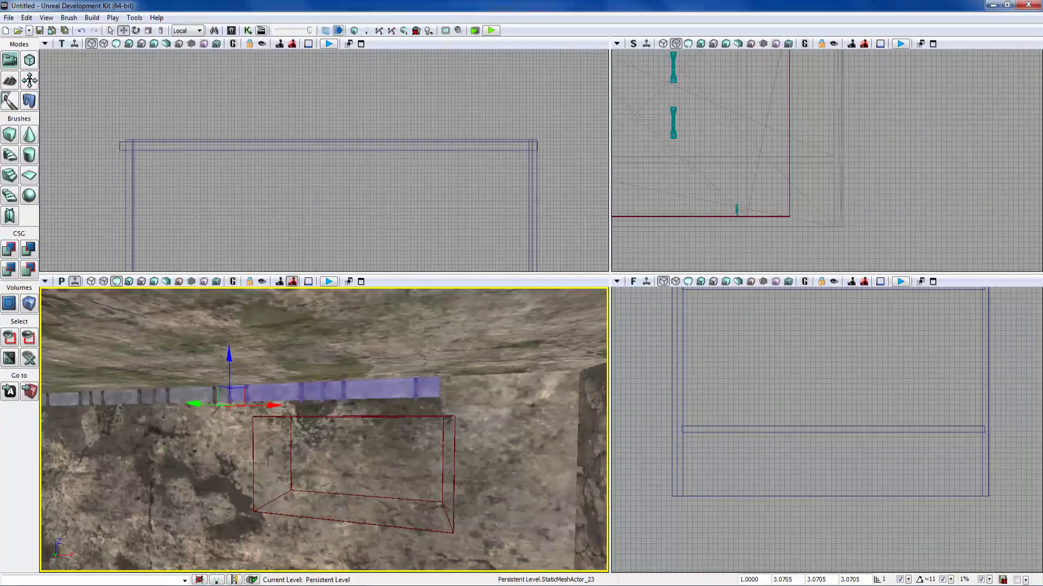
pyautogui.moveTo(277, 404); pyautogui.dragTo(490, 403)
pyautogui.moveTo(490, 403); pyautogui.dragTo(521, 401, button='right')
# Select four adjoining trim pieces, duplicate them and slide the copies along the wall to extend the row
pyautogui.keyDown('ctrl'); pyautogui.click(435, 403); pyautogui.keyUp('ctrl')
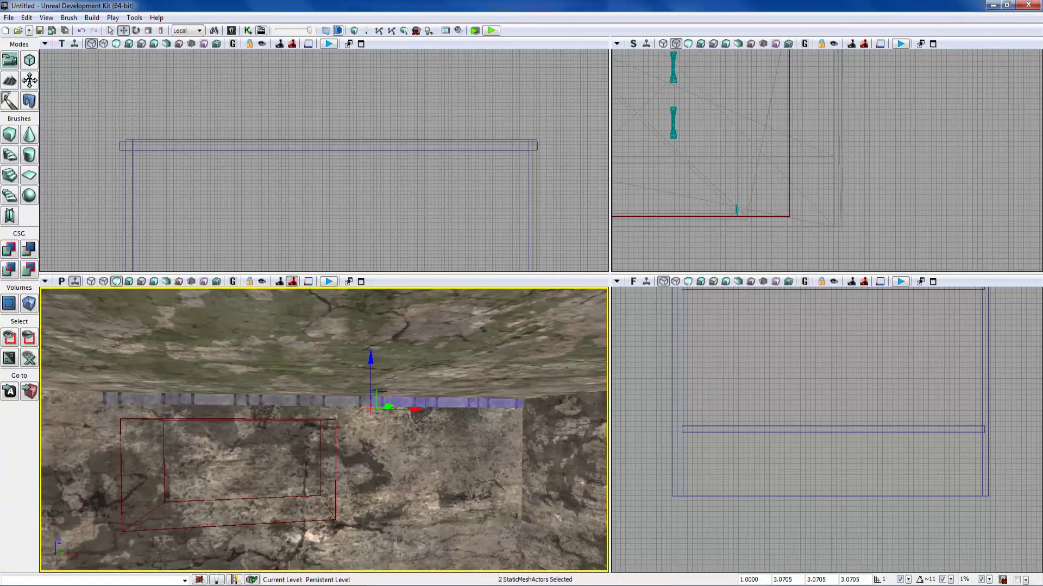
pyautogui.keyDown('ctrl'); pyautogui.click(169, 399); pyautogui.keyUp('ctrl')
pyautogui.moveTo(170, 400); pyautogui.dragTo(116, 395, button='right')
pyautogui.press('a')
pyautogui.moveTo(461, 413); pyautogui.dragTo(359, 416)
pyautogui.moveTo(359, 415); pyautogui.dragTo(316, 418, button='right')
pyautogui.press('a')
pyautogui.moveTo(540, 401); pyautogui.dragTo(185, 401)
pyautogui.moveTo(185, 401); pyautogui.dragTo(205, 420, button='right')
pyautogui.press('w')
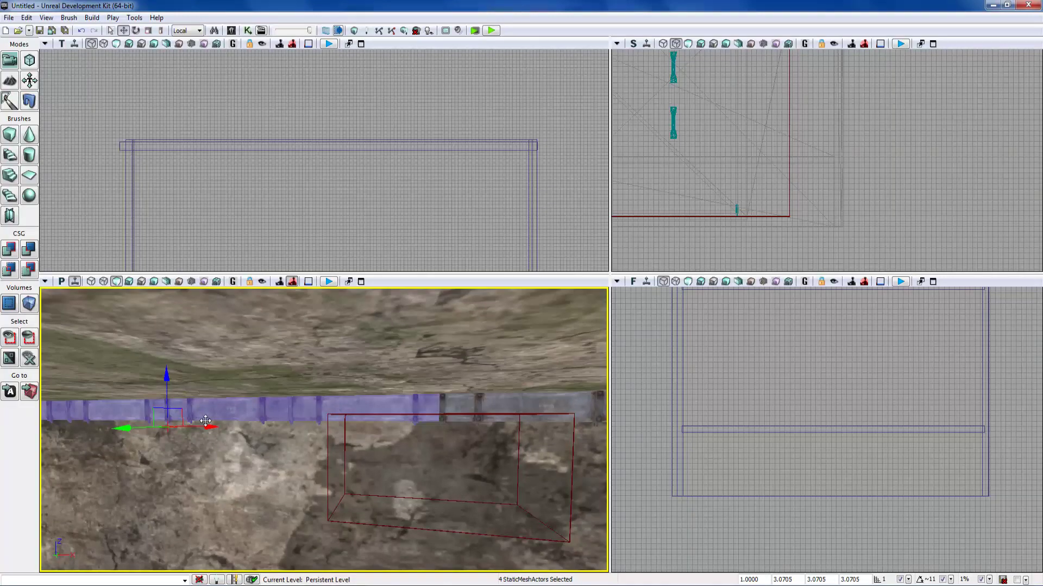
pyautogui.moveTo(205, 427); pyautogui.dragTo(199, 422)
# Select every trim piece in the row along this wall
pyautogui.moveTo(200, 422)
pyautogui.mouseDown(button='right')
pyautogui.moveTo(163, 419)
pyautogui.moveTo(213, 420)
pyautogui.mouseUp(button='right')
pyautogui.press('s')
pyautogui.press('d')
pyautogui.press('w')
pyautogui.keyDown('ctrl'); pyautogui.click(535, 425); pyautogui.keyUp('ctrl')
pyautogui.moveTo(535, 425); pyautogui.dragTo(577, 421, button='right')
pyautogui.press('d')
pyautogui.keyDown('ctrl'); pyautogui.click(342, 409); pyautogui.keyUp('ctrl')
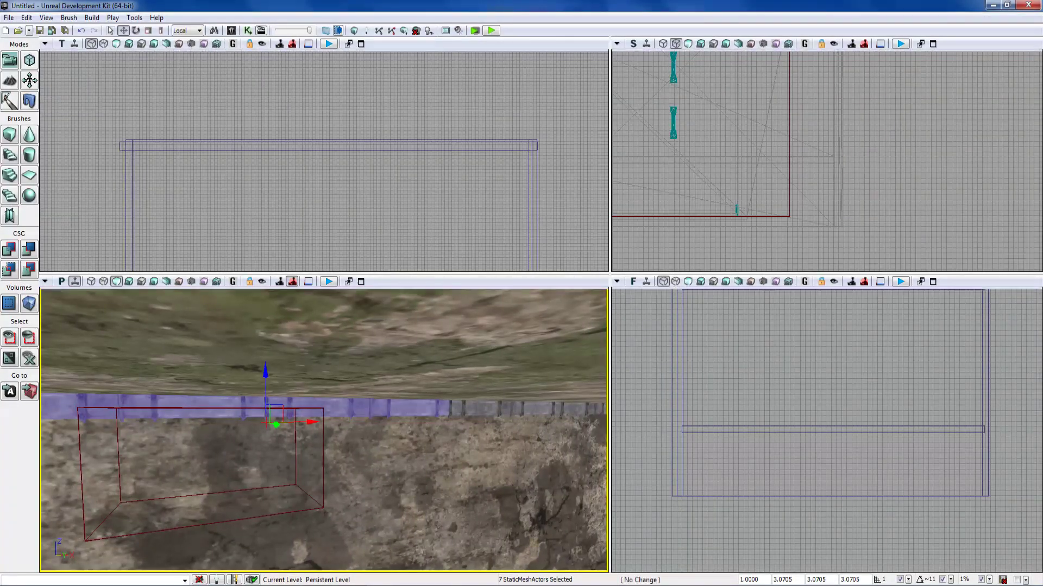
pyautogui.keyDown('ctrl'); pyautogui.click(489, 409); pyautogui.keyUp('ctrl')
pyautogui.press('d')
pyautogui.moveTo(489, 408); pyautogui.dragTo(513, 403, button='right')
pyautogui.keyDown('ctrl'); pyautogui.click(415, 409); pyautogui.keyUp('ctrl')
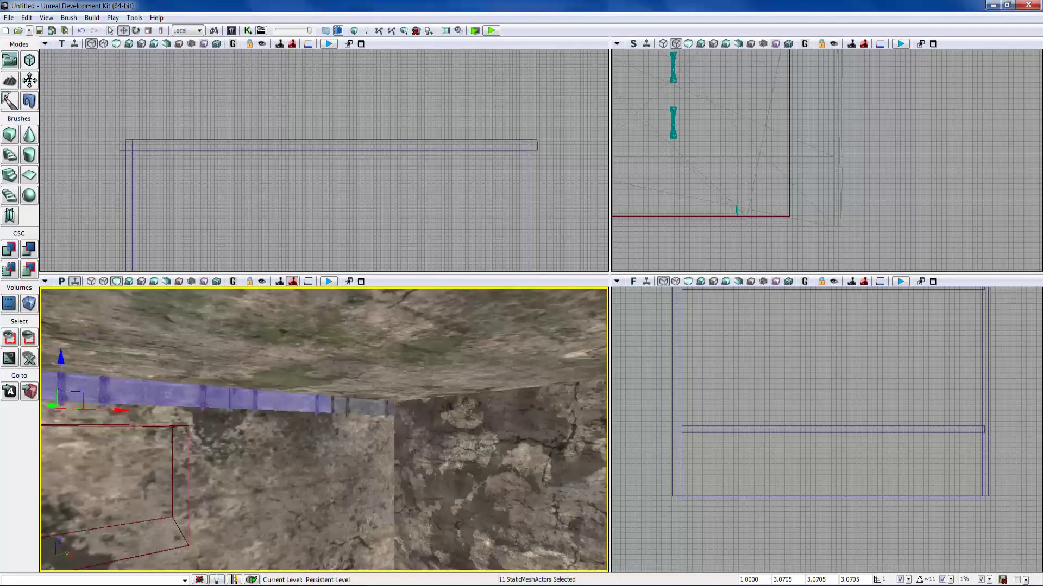
pyautogui.keyDown('ctrl'); pyautogui.click(361, 408); pyautogui.keyUp('ctrl')
# Duplicate the full trim row and move the copy away from its wall toward the adjoining wall
pyautogui.moveTo(361, 407); pyautogui.dragTo(497, 410, button='right')
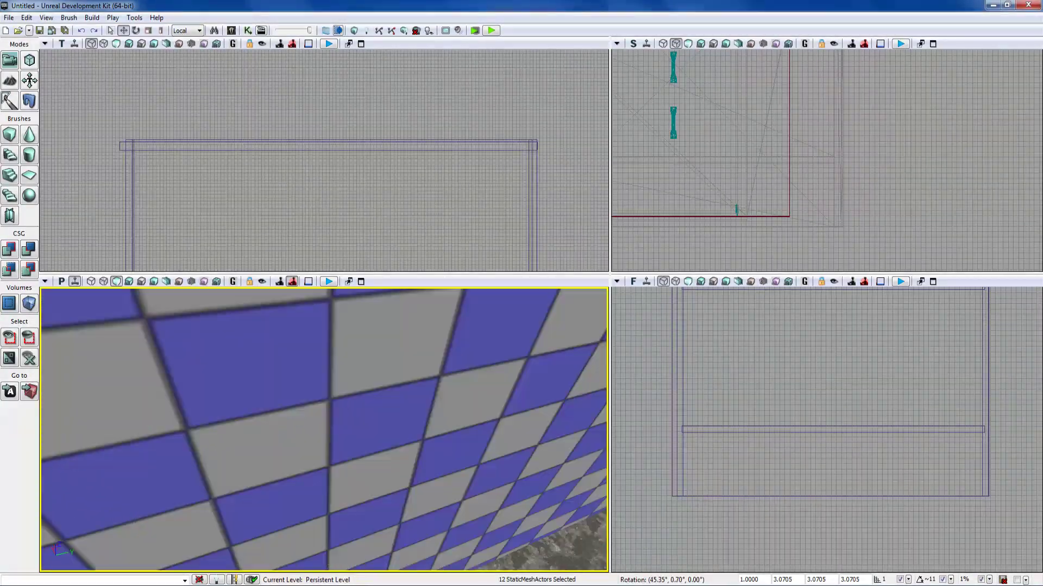
pyautogui.moveTo(324, 429); pyautogui.dragTo(261, 337, button='right')
pyautogui.moveTo(266, 394); pyautogui.dragTo(266, 394, button='right')
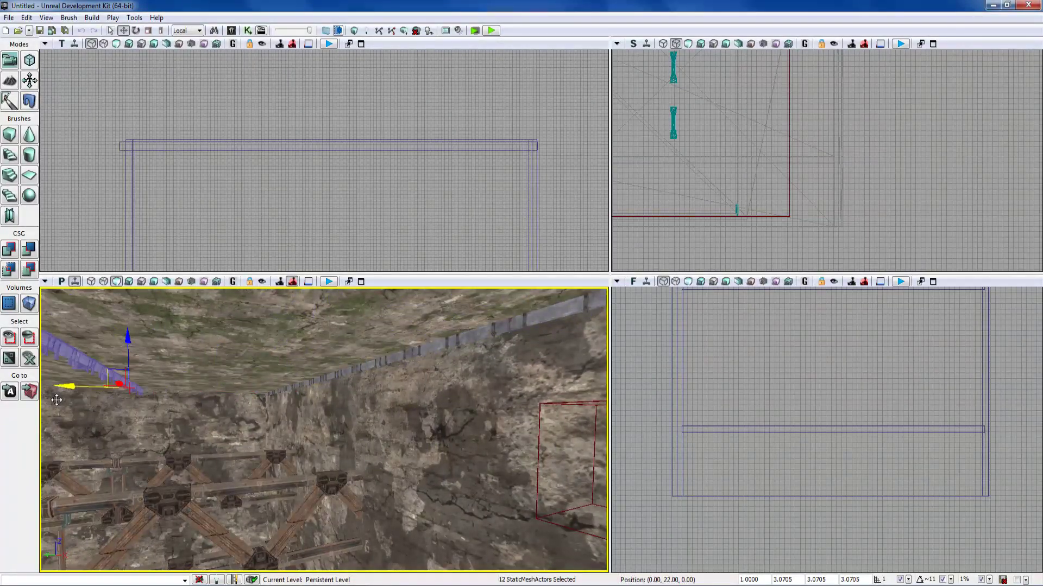
pyautogui.moveTo(325, 429); pyautogui.dragTo(324, 429, button='right')
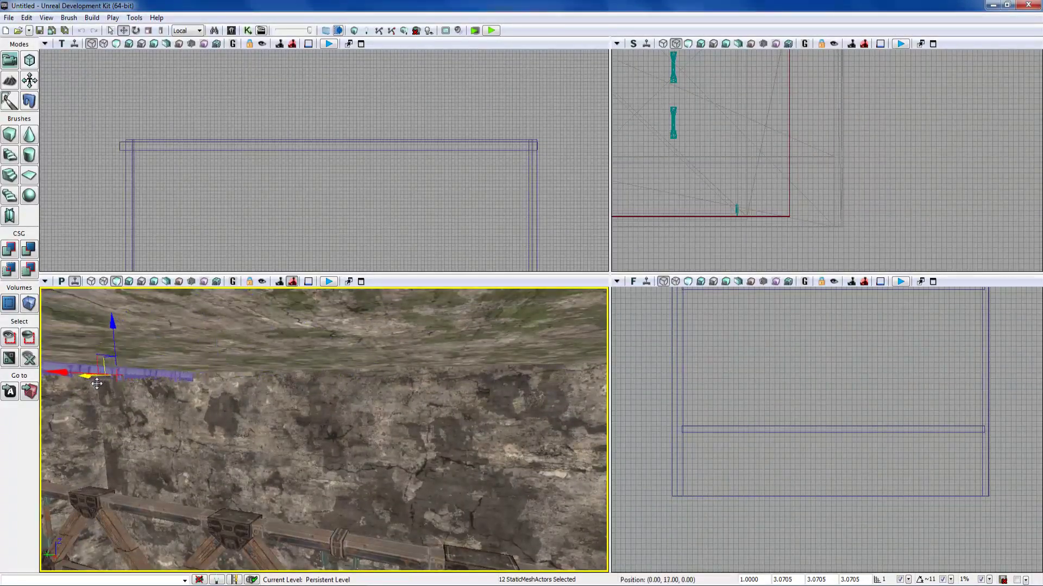
pyautogui.moveTo(97, 384); pyautogui.dragTo(96, 383, button='right')
pyautogui.moveTo(324, 429)
pyautogui.mouseDown(button='right')
pyautogui.moveTo(340, 429)
pyautogui.moveTo(325, 429)
pyautogui.mouseUp(button='right')
# Rotate the copied trim row to run parallel to the adjoining wall
pyautogui.press('space')
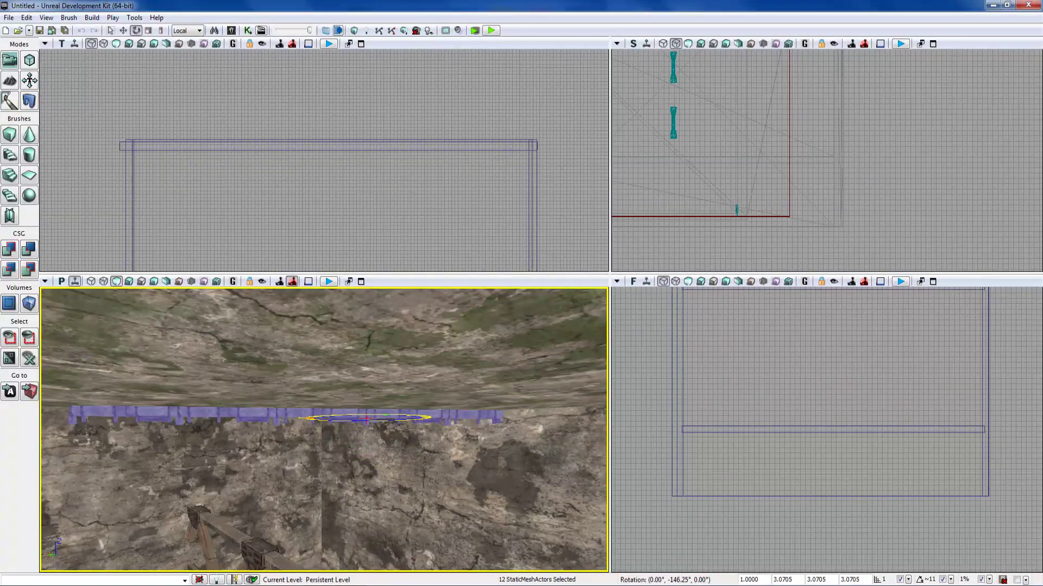
pyautogui.moveTo(369, 418); pyautogui.dragTo(368, 418)
pyautogui.moveTo(368, 418)
pyautogui.mouseDown(button='right')
pyautogui.moveTo(353, 410)
pyautogui.moveTo(385, 419)
pyautogui.mouseUp(button='right')
# Move the rotated trim row against the adjoining wall, just below the ceiling, and fit it to the corner
pyautogui.press('space')
pyautogui.moveTo(363, 411); pyautogui.dragTo(179, 418)
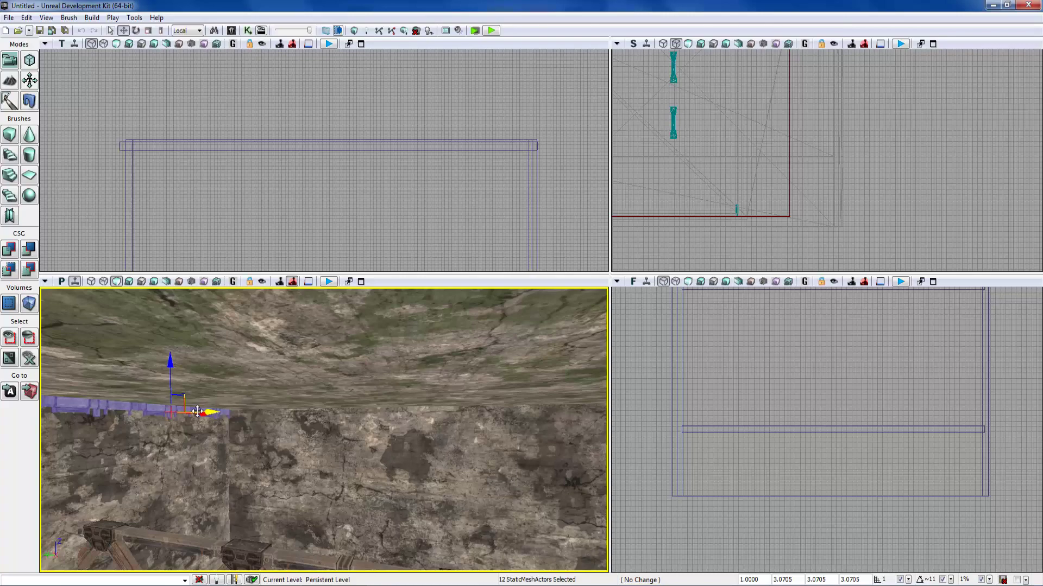
pyautogui.moveTo(196, 412); pyautogui.dragTo(200, 412)
pyautogui.moveTo(200, 412); pyautogui.dragTo(53, 417, button='right')
pyautogui.moveTo(163, 431); pyautogui.dragTo(445, 394, button='right')
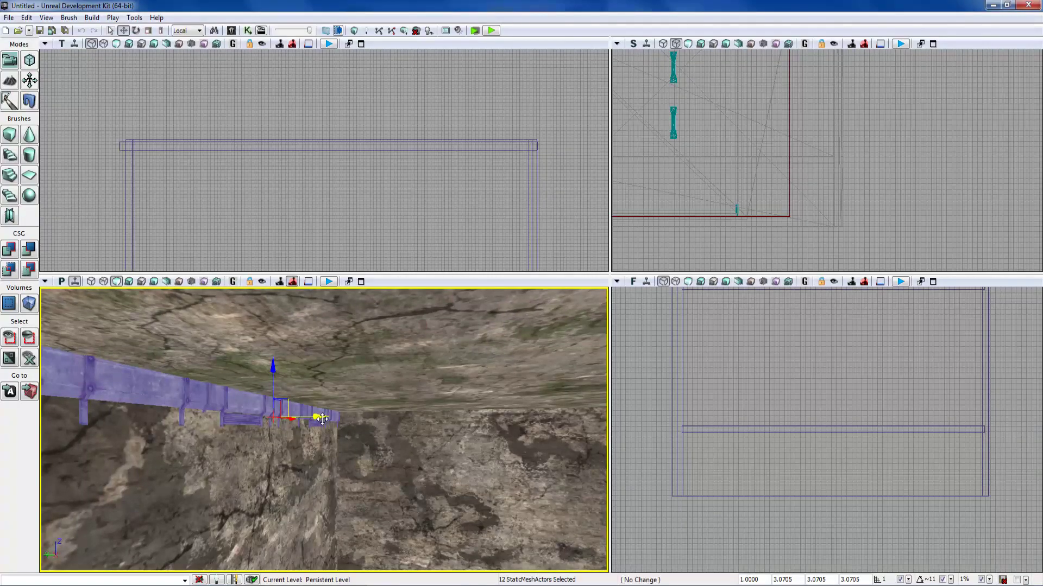
pyautogui.moveTo(320, 418)
pyautogui.mouseDown(button='right')
pyautogui.moveTo(293, 416)
pyautogui.moveTo(234, 446)
pyautogui.moveTo(327, 423)
pyautogui.mouseUp(button='right')
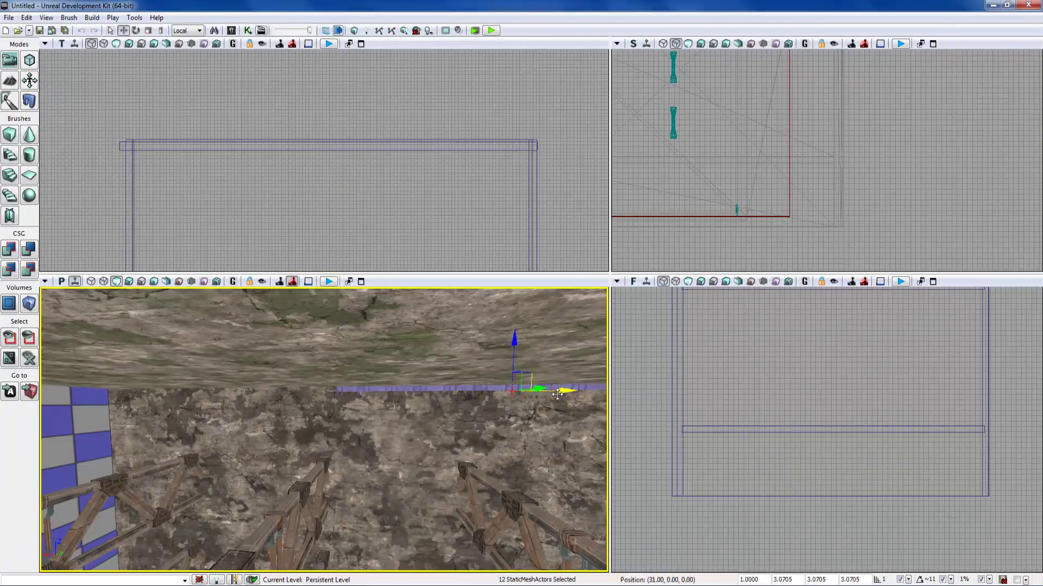
pyautogui.moveTo(273, 401); pyautogui.dragTo(233, 436, button='right')
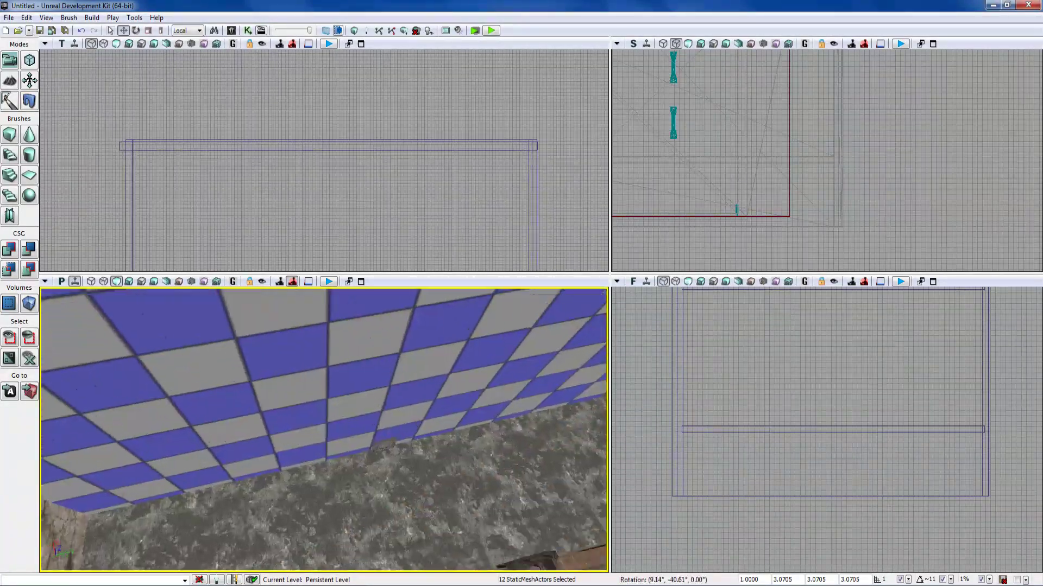
# Select the first four trim pieces at the corner end of the row
pyautogui.click(234, 435)
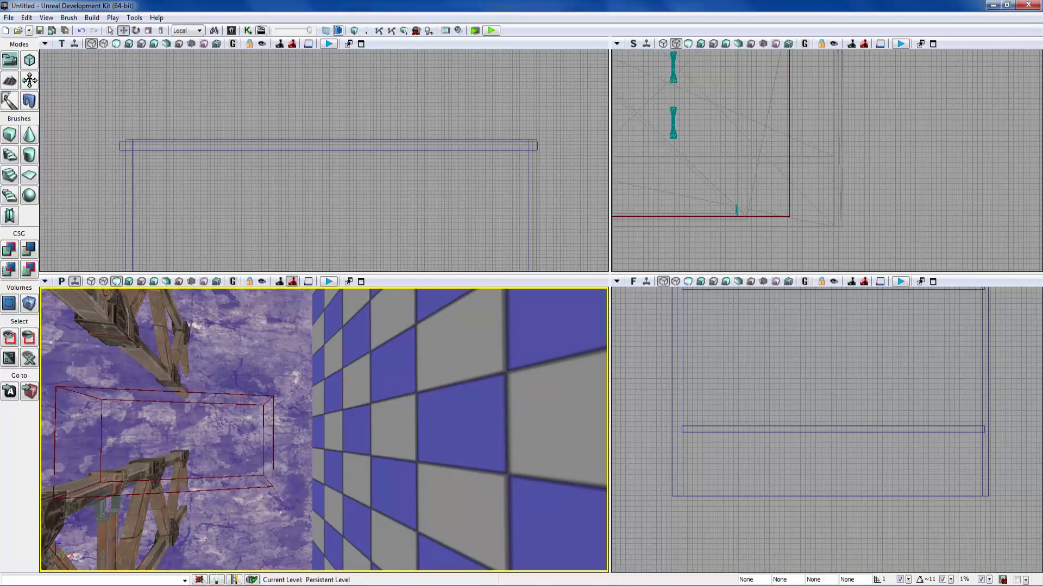
pyautogui.moveTo(233, 434); pyautogui.dragTo(370, 435, button='right')
pyautogui.keyDown('alt'); pyautogui.click(326, 432); pyautogui.keyUp('alt')
pyautogui.click(241, 423)
pyautogui.keyDown('ctrl'); pyautogui.click(292, 418); pyautogui.keyUp('ctrl')
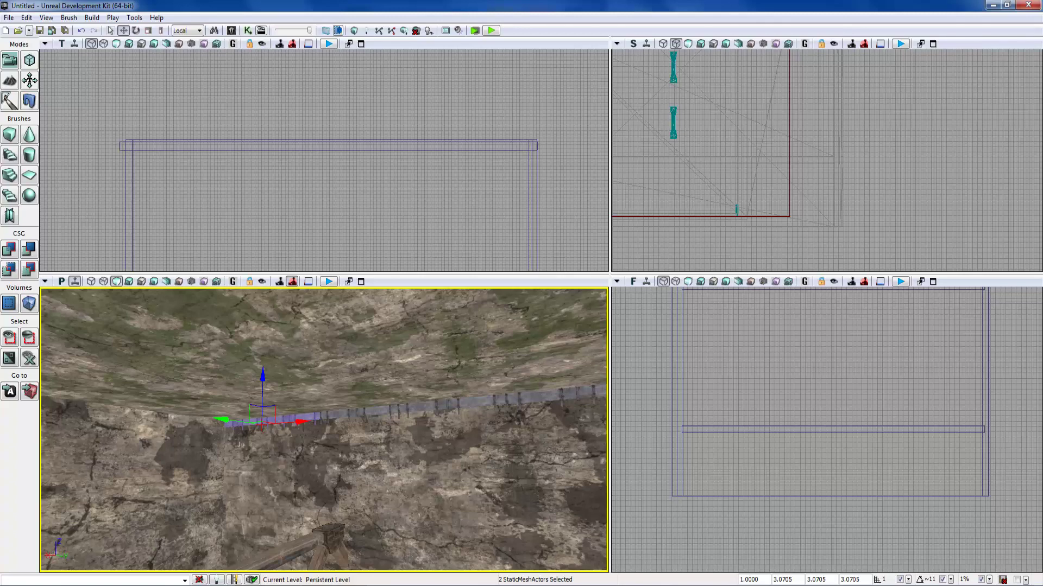
pyautogui.keyDown('ctrl'); pyautogui.click(443, 406); pyautogui.keyUp('ctrl')
# Undo the last shift of the selected trim pieces
pyautogui.moveTo(380, 411); pyautogui.dragTo(390, 411)
pyautogui.click(26, 18)
pyautogui.click(29, 30)
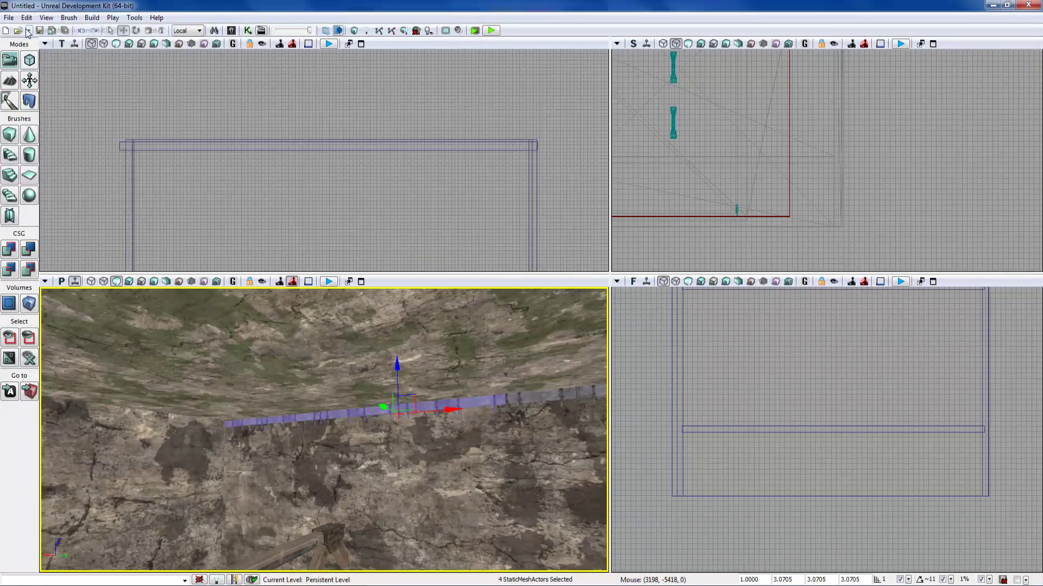
pyautogui.click(29, 30)
# Add the neighbouring trim pieces along the wall to the selection until 11 are selected
pyautogui.moveTo(253, 536); pyautogui.dragTo(313, 536, button='right')
pyautogui.keyDown('ctrl'); pyautogui.click(325, 399); pyautogui.keyUp('ctrl')
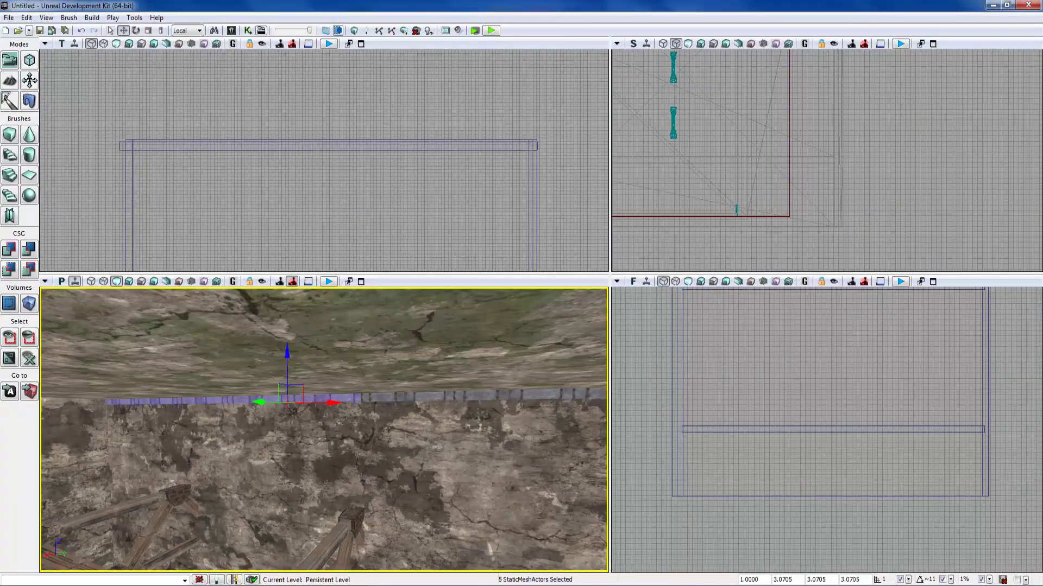
pyautogui.keyDown('ctrl'); pyautogui.click(400, 397); pyautogui.keyUp('ctrl')
pyautogui.keyDown('ctrl'); pyautogui.click(483, 396); pyautogui.keyUp('ctrl')
pyautogui.moveTo(483, 396); pyautogui.dragTo(562, 393, button='right')
pyautogui.keyDown('ctrl'); pyautogui.click(394, 390); pyautogui.keyUp('ctrl')
pyautogui.keyDown('ctrl'); pyautogui.click(462, 391); pyautogui.keyUp('ctrl')
pyautogui.keyDown('ctrl'); pyautogui.click(520, 393); pyautogui.keyUp('ctrl')
pyautogui.moveTo(520, 393); pyautogui.dragTo(559, 380, button='right')
pyautogui.press('w')
pyautogui.keyDown('ctrl'); pyautogui.click(423, 383); pyautogui.keyUp('ctrl')
pyautogui.press('s')
pyautogui.moveTo(422, 383)
pyautogui.mouseDown(button='right')
pyautogui.moveTo(370, 380)
pyautogui.moveTo(434, 374)
pyautogui.moveTo(426, 372)
pyautogui.mouseUp(button='right')
# Duplicate the 11 selected trim pieces and move the copies toward the next bare wall
pyautogui.moveTo(366, 401); pyautogui.dragTo(369, 402)
pyautogui.keyDown('alt'); pyautogui.click(370, 403); pyautogui.keyUp('alt')
pyautogui.moveTo(370, 403); pyautogui.dragTo(106, 417, button='right')
pyautogui.keyDown('alt'); pyautogui.moveTo(395, 378); pyautogui.dragTo(224, 398); pyautogui.keyUp('alt')
pyautogui.moveTo(224, 398); pyautogui.dragTo(349, 421, button='right')
# Rotate the 11 copied trim pieces to line up with the next wall
pyautogui.press('space')
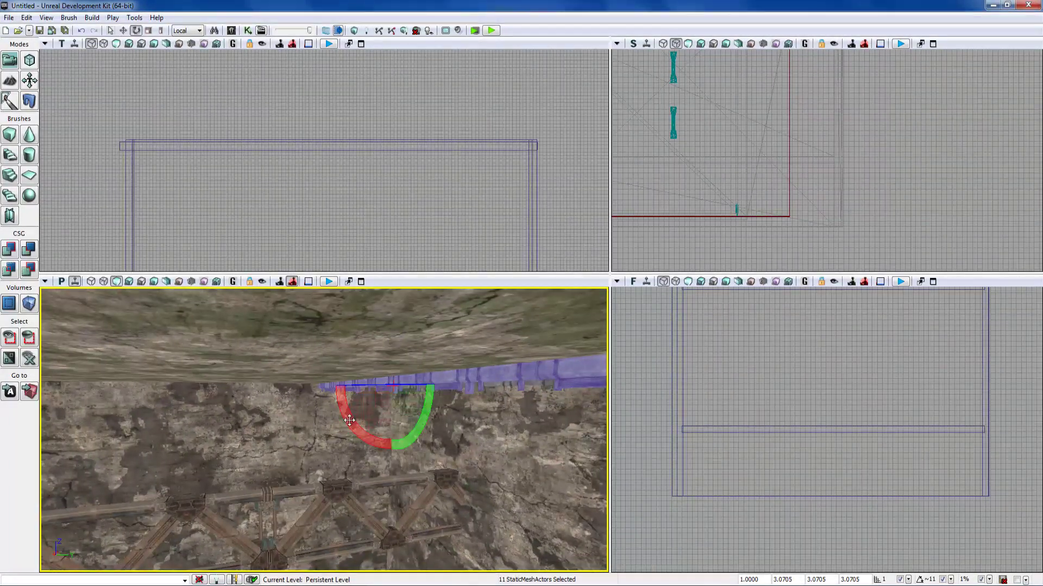
pyautogui.moveTo(375, 386); pyautogui.dragTo(347, 386)
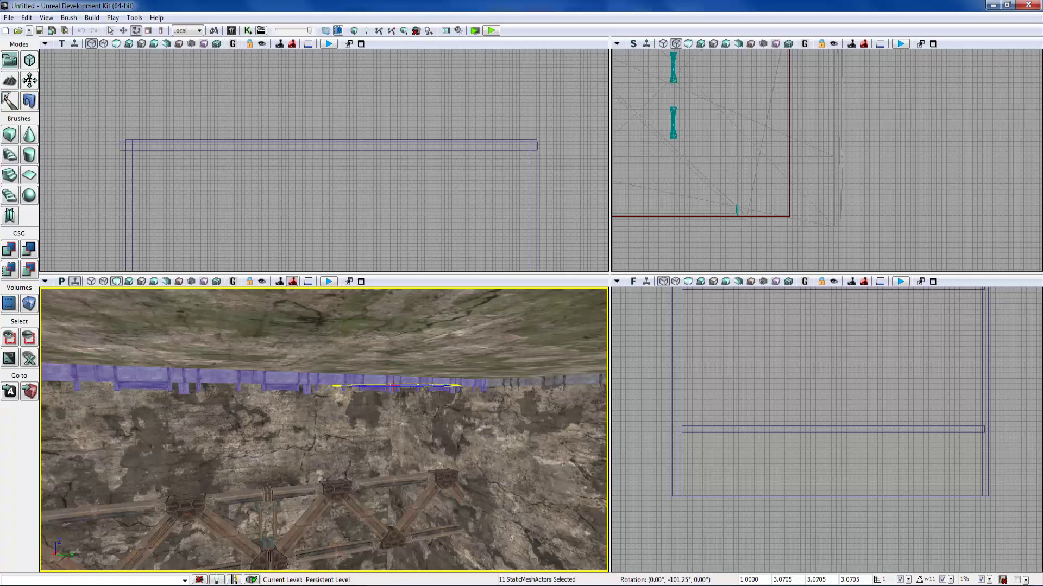
pyautogui.moveTo(380, 386); pyautogui.dragTo(440, 381, button='right')
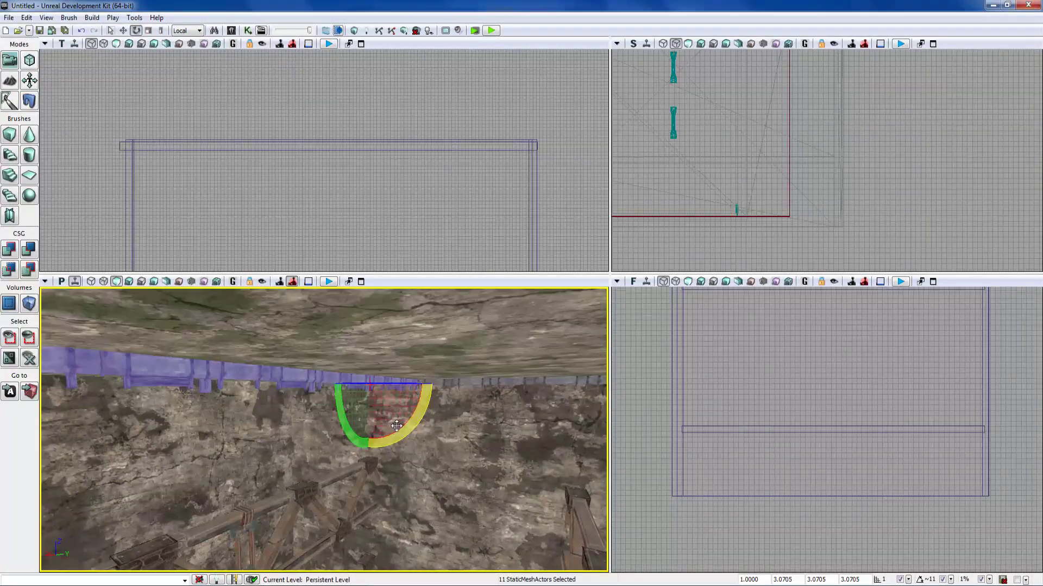
# Move the copied trim row into place along the third wall, just below the ceiling
pyautogui.press('space')
pyautogui.moveTo(414, 386); pyautogui.dragTo(246, 388)
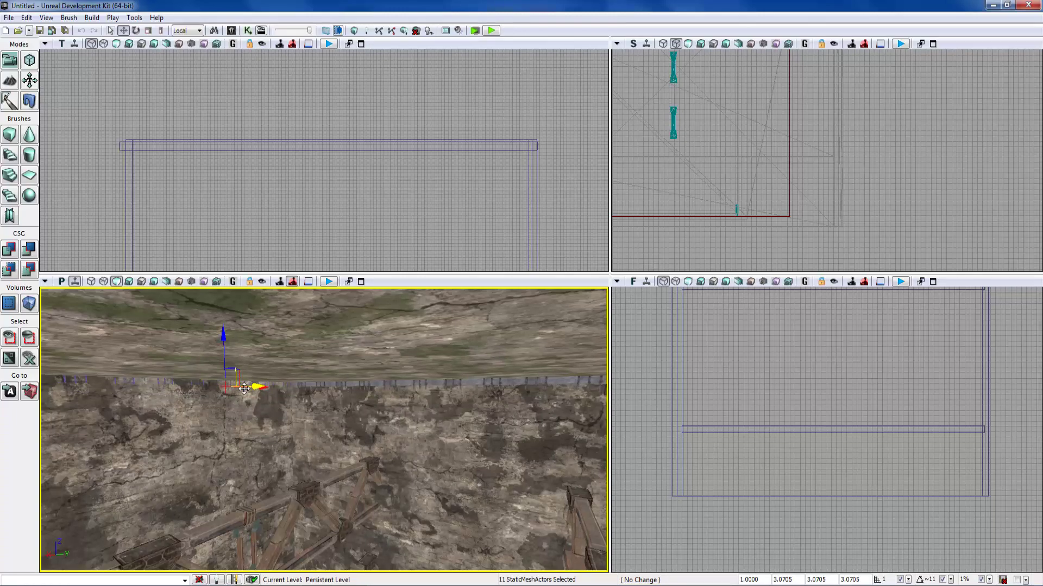
pyautogui.moveTo(245, 388); pyautogui.dragTo(198, 389, button='right')
pyautogui.moveTo(496, 395); pyautogui.dragTo(477, 395)
pyautogui.moveTo(328, 397); pyautogui.dragTo(29, 407)
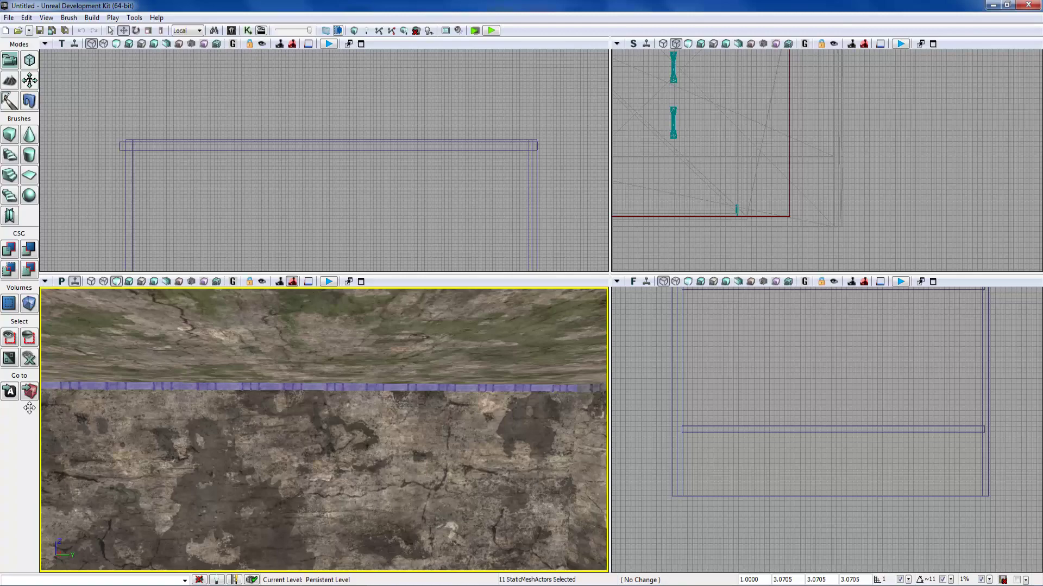
pyautogui.moveTo(304, 405); pyautogui.dragTo(272, 405, button='right')
pyautogui.moveTo(46, 405); pyautogui.dragTo(38, 405, button='right')
# Duplicate the third wall's trim row and pull the copy out into the room
pyautogui.moveTo(245, 391); pyautogui.dragTo(361, 387, button='right')
pyautogui.moveTo(152, 375); pyautogui.dragTo(178, 373)
pyautogui.moveTo(255, 383); pyautogui.dragTo(356, 377)
pyautogui.moveTo(355, 378); pyautogui.dragTo(438, 377, button='right')
# Rotate the new trim row to run parallel to the checkered wall
pyautogui.press('space')
pyautogui.moveTo(81, 335); pyautogui.dragTo(136, 349)
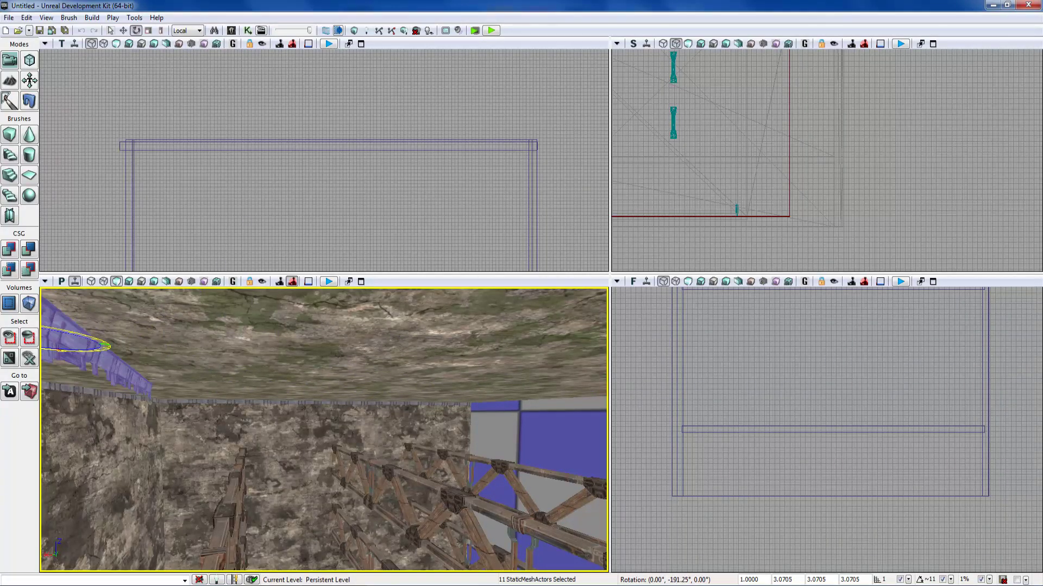
pyautogui.moveTo(136, 349); pyautogui.dragTo(137, 349)
pyautogui.moveTo(137, 349); pyautogui.dragTo(65, 334, button='right')
# Move the rotated trim row across the room to the checkered wall, just below the ceiling
pyautogui.press('space')
pyautogui.press('space')
pyautogui.moveTo(165, 377); pyautogui.dragTo(633, 418)
pyautogui.moveTo(505, 423); pyautogui.dragTo(607, 423, button='right')
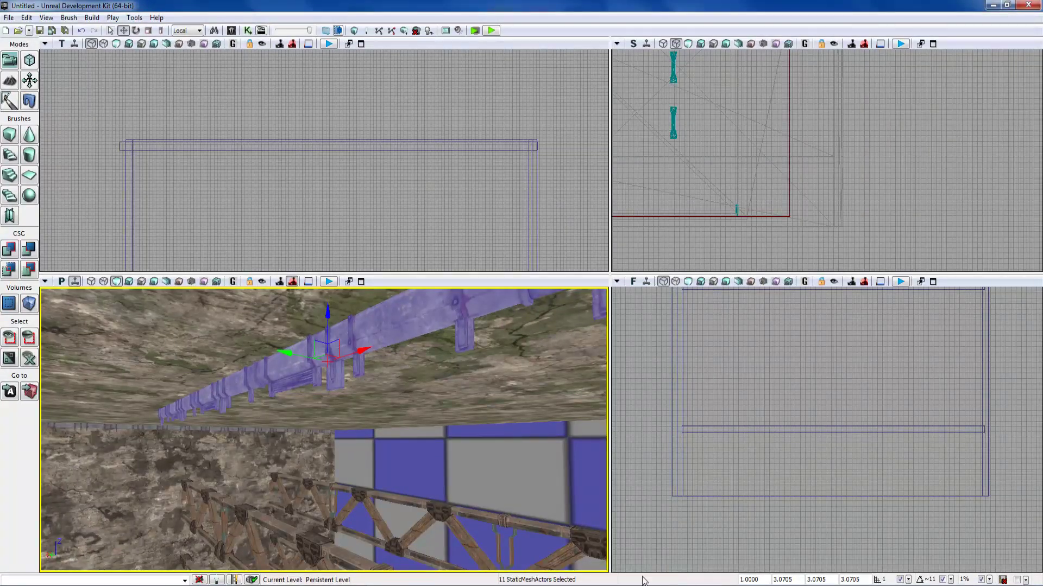
pyautogui.moveTo(265, 425); pyautogui.dragTo(312, 422, button='right')
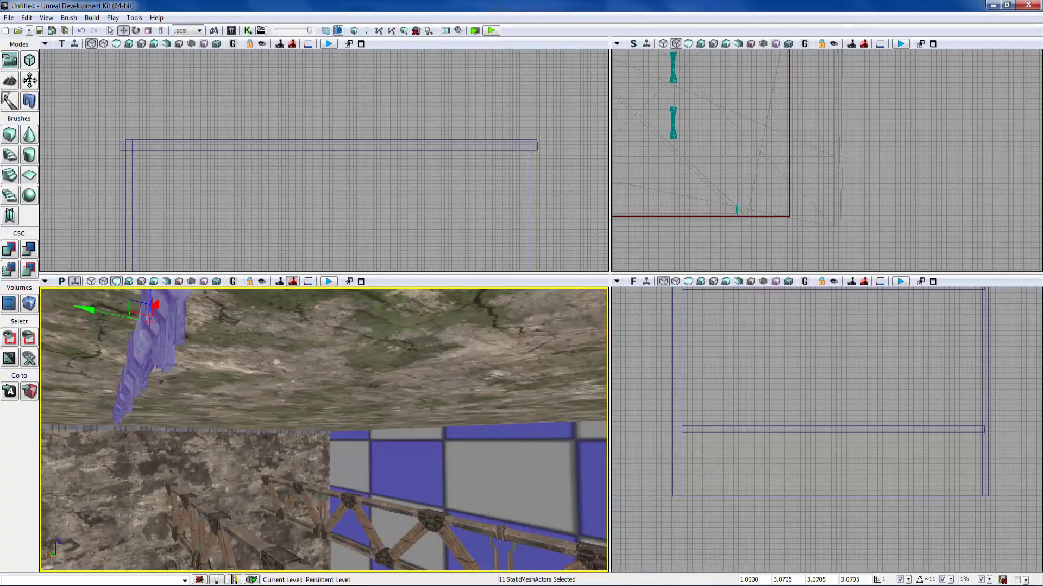
pyautogui.moveTo(87, 310); pyautogui.dragTo(595, 424)
pyautogui.moveTo(595, 425); pyautogui.dragTo(665, 425, button='right')
# Slide the trim row along the checkered wall to fit it between the corners
pyautogui.moveTo(334, 420); pyautogui.dragTo(145, 424)
pyautogui.moveTo(145, 425); pyautogui.dragTo(45, 429, button='right')
pyautogui.moveTo(418, 421); pyautogui.dragTo(290, 423)
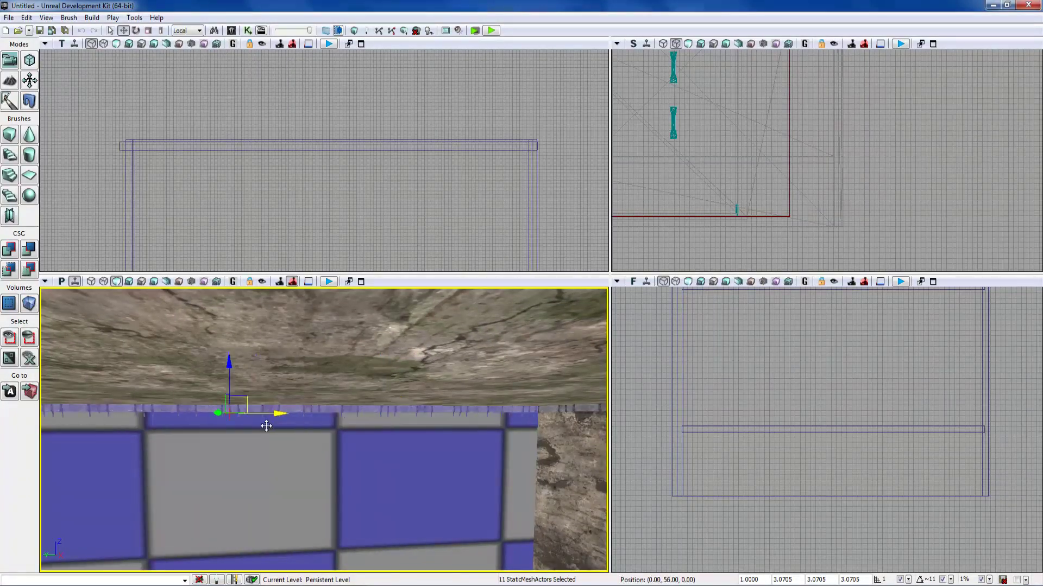
pyautogui.moveTo(93, 434); pyautogui.dragTo(44, 425, button='right')
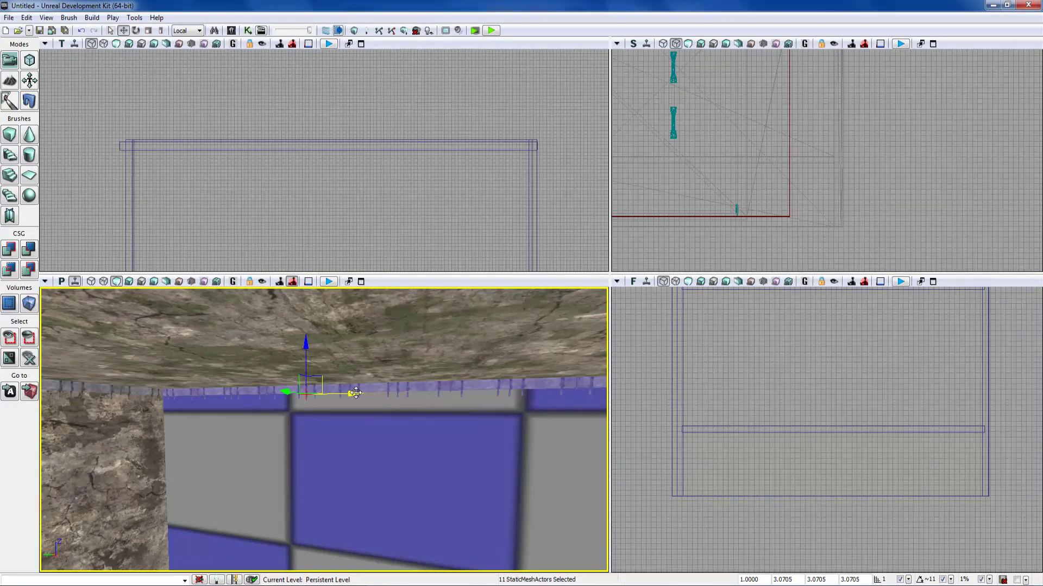
pyautogui.moveTo(351, 395); pyautogui.dragTo(488, 392, button='right')
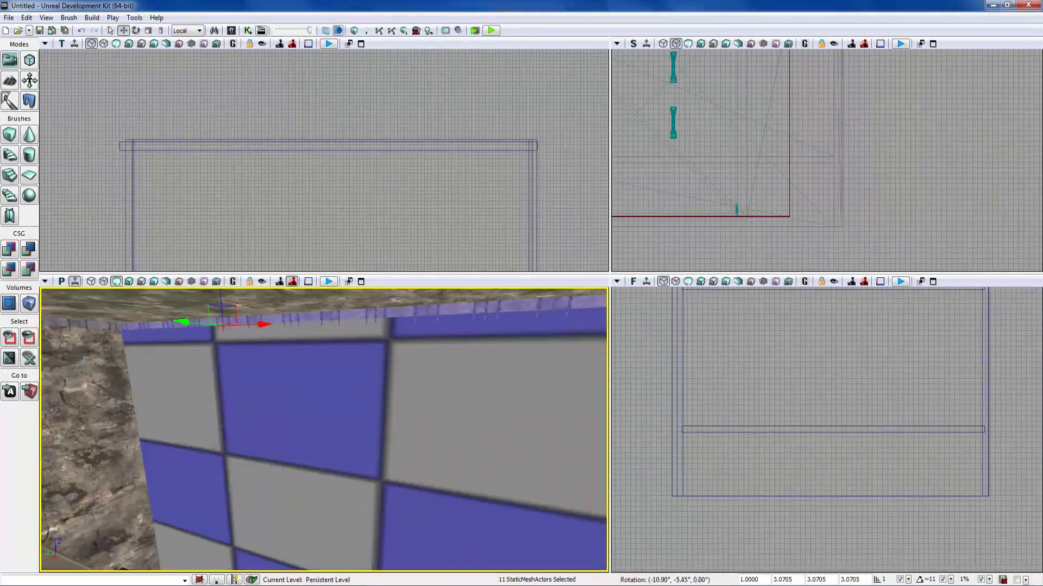
# Look around the whole room from several angles to examine the wall trim, ceiling trusses and floor
pyautogui.click(209, 397)
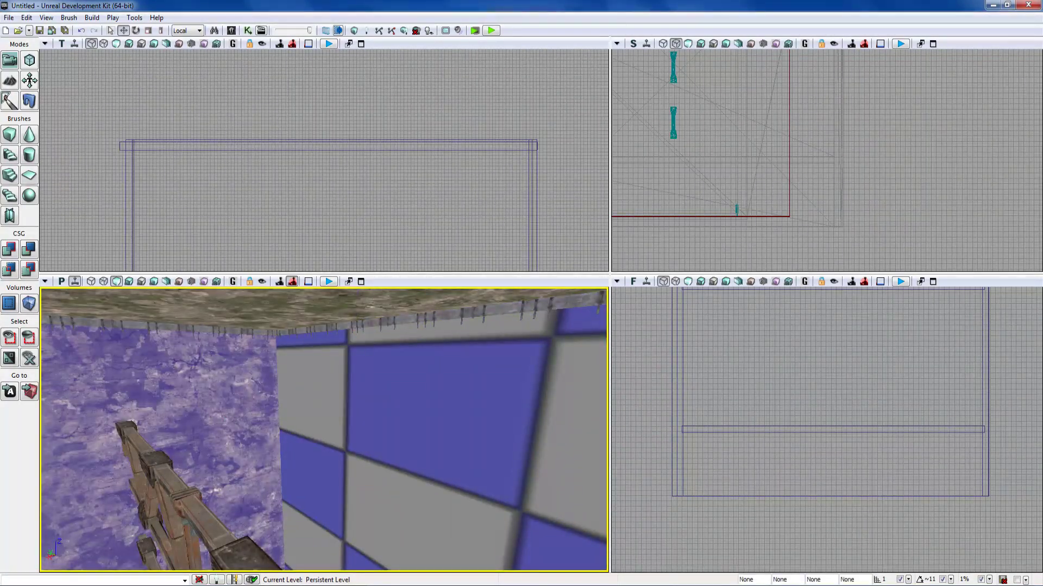
pyautogui.keyDown('alt'); pyautogui.click(429, 413); pyautogui.keyUp('alt')
pyautogui.moveTo(429, 413)
pyautogui.mouseDown(button='right')
pyautogui.moveTo(82, 481)
pyautogui.moveTo(79, 426)
pyautogui.moveTo(65, 446)
pyautogui.moveTo(125, 423)
pyautogui.moveTo(174, 437)
pyautogui.moveTo(182, 424)
pyautogui.moveTo(82, 386)
pyautogui.moveTo(65, 392)
pyautogui.moveTo(293, 337)
pyautogui.moveTo(274, 310)
pyautogui.moveTo(250, 326)
pyautogui.moveTo(402, 369)
pyautogui.mouseUp(button='right')
pyautogui.press('w')
pyautogui.press('w')
pyautogui.press('s')
pyautogui.click(408, 489)
pyautogui.moveTo(407, 488); pyautogui.dragTo(350, 415, button='right')
pyautogui.click(408, 489)
pyautogui.moveTo(368, 461); pyautogui.dragTo(233, 421, button='right')
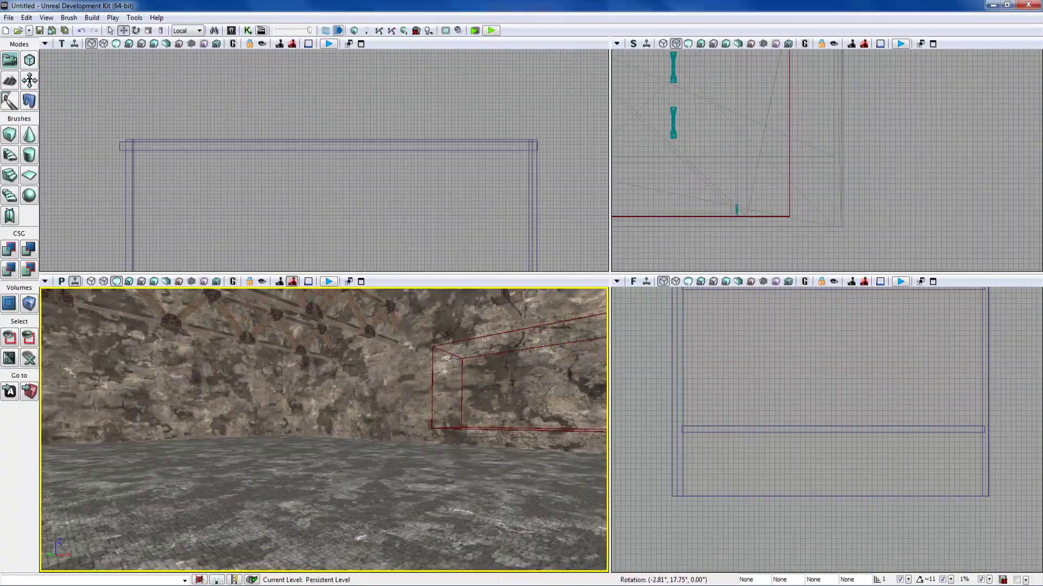
pyautogui.moveTo(272, 450); pyautogui.dragTo(272, 423, button='right')
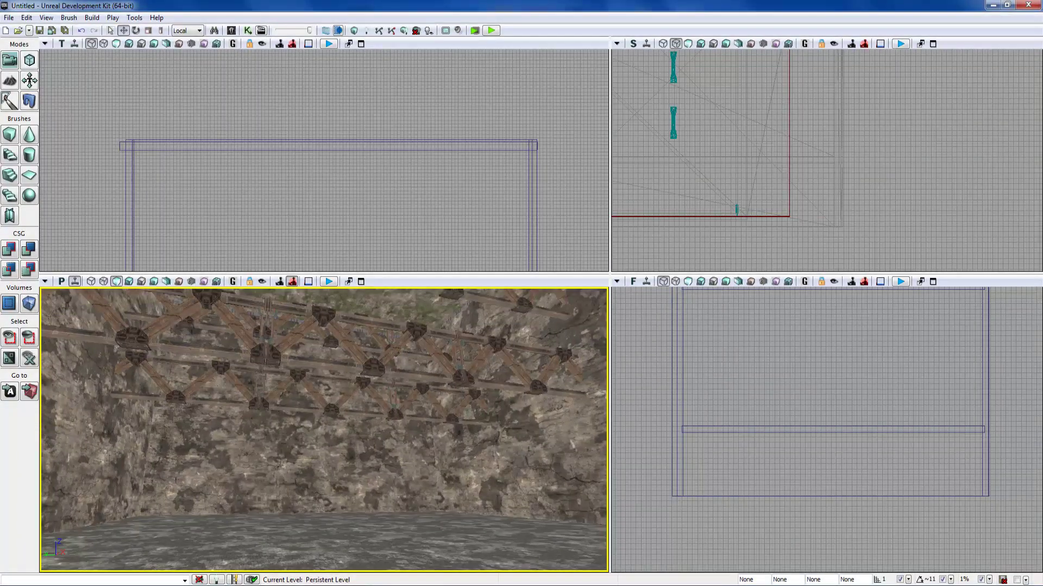
pyautogui.moveTo(272, 423); pyautogui.dragTo(326, 378, button='right')
pyautogui.moveTo(325, 429); pyautogui.dragTo(252, 437, button='right')
pyautogui.moveTo(239, 383); pyautogui.dragTo(328, 427, button='right')
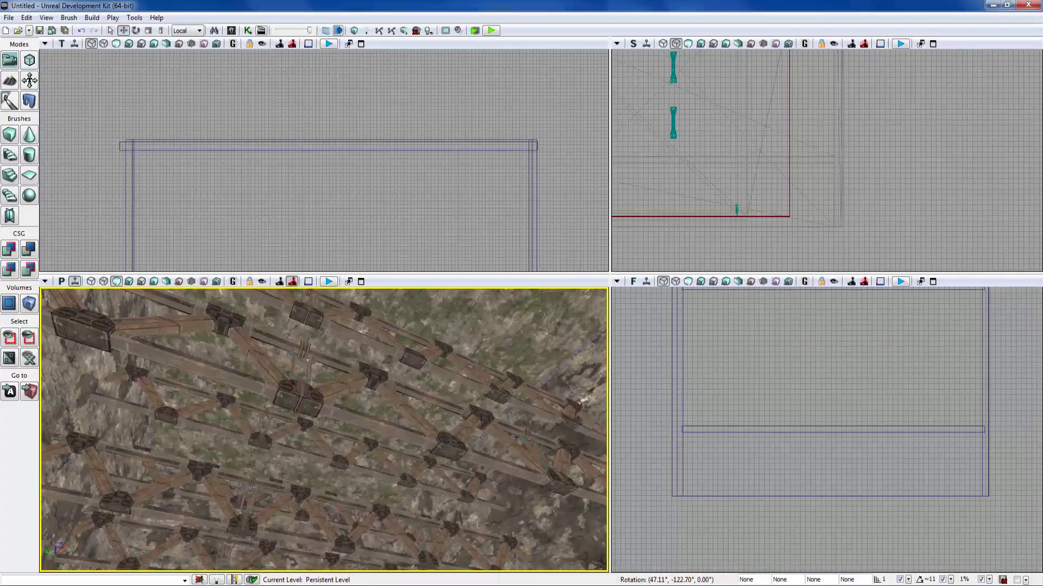
pyautogui.moveTo(324, 429); pyautogui.dragTo(464, 442, button='right')
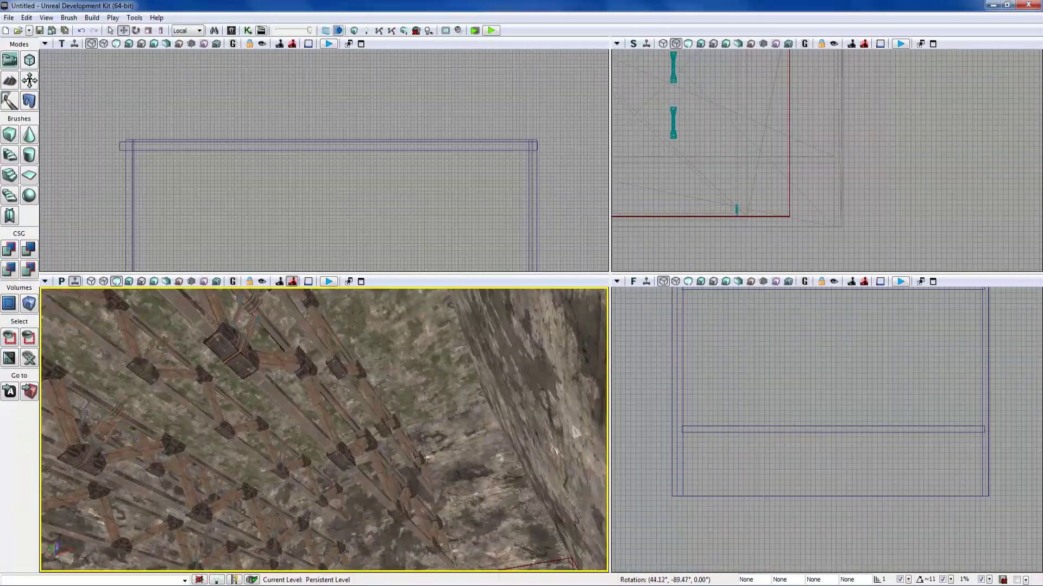
pyautogui.moveTo(402, 402)
pyautogui.mouseDown(button='right')
pyautogui.moveTo(304, 394)
pyautogui.moveTo(402, 413)
pyautogui.moveTo(336, 418)
pyautogui.moveTo(461, 414)
pyautogui.mouseUp(button='right')
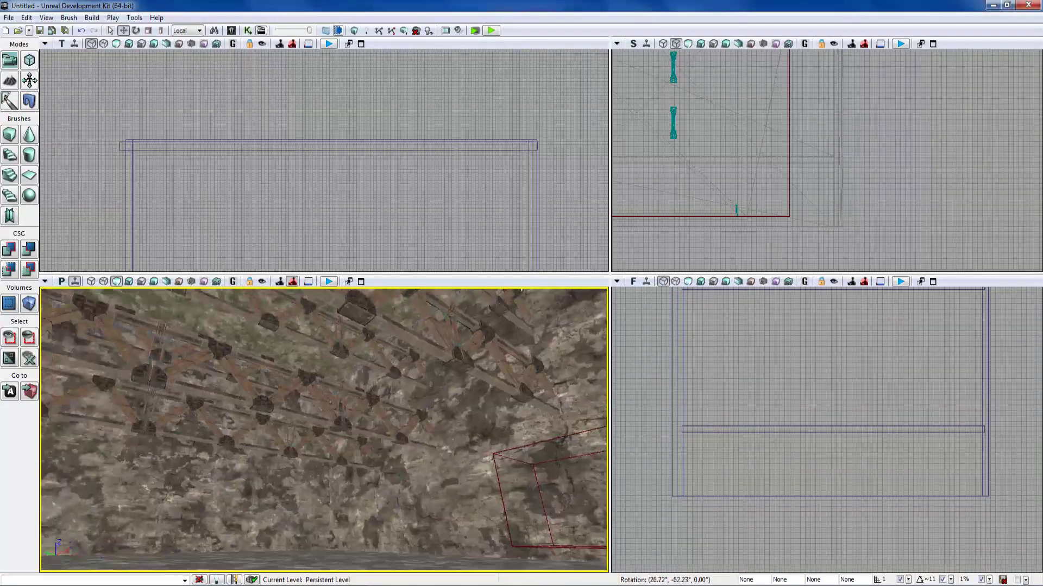
pyautogui.moveTo(348, 424); pyautogui.dragTo(282, 380, button='right')
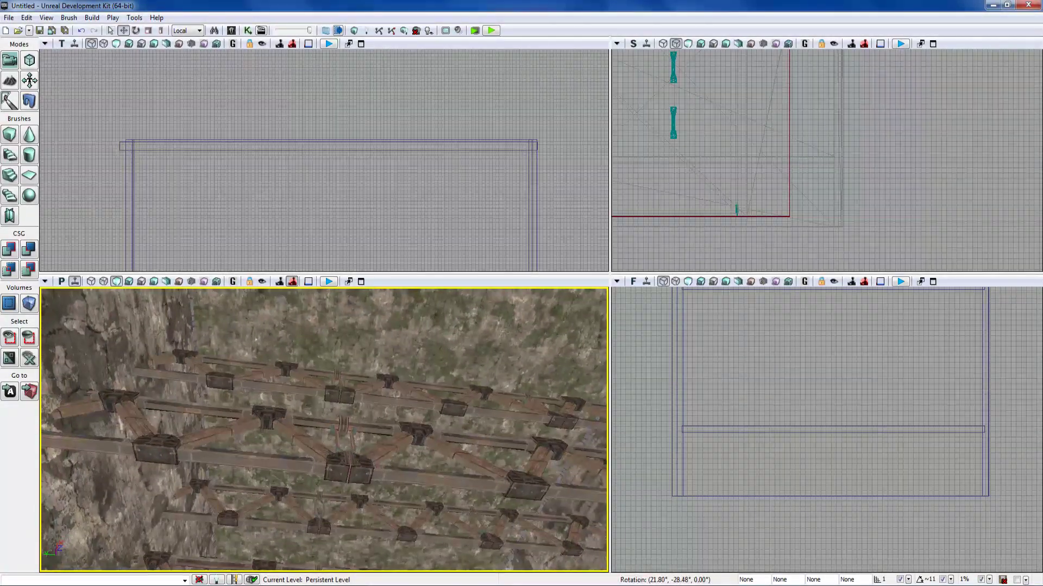